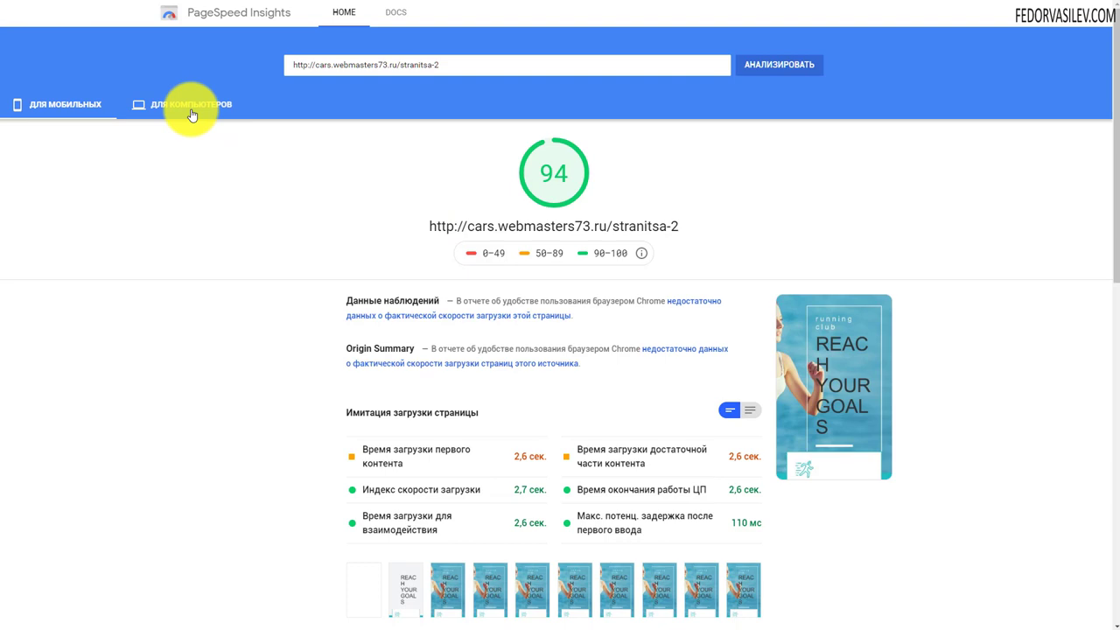
Examine the modern image formats recommendation in the mobile PageSpeed report, and check the desktop report for comparison
scroll(438, 225, "down", 3)
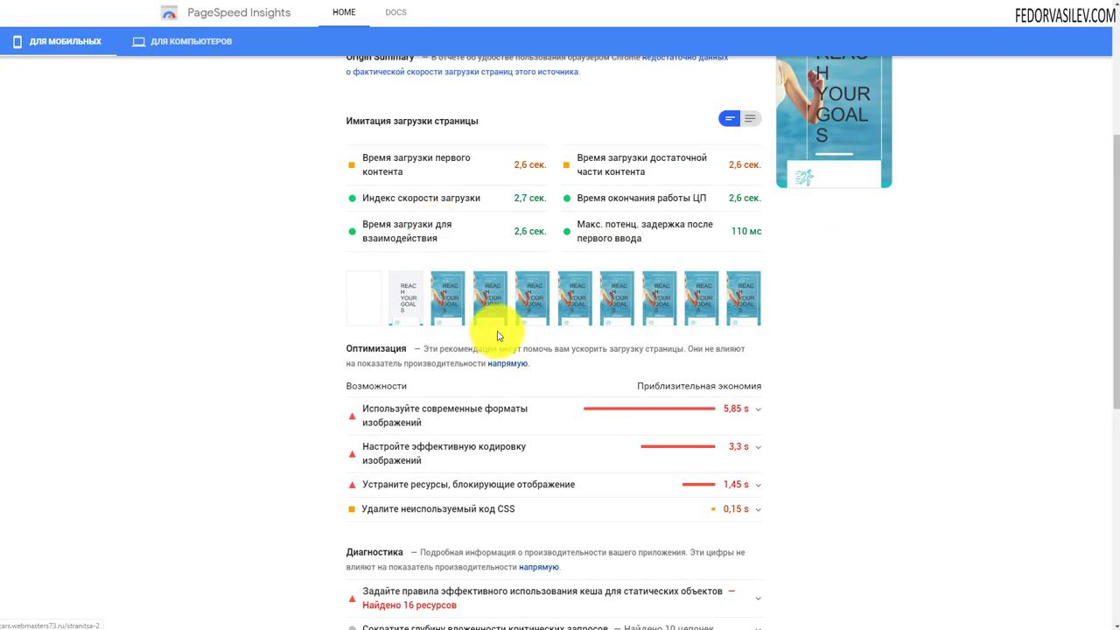
left_click(434, 403)
scroll(271, 435, "down", 1)
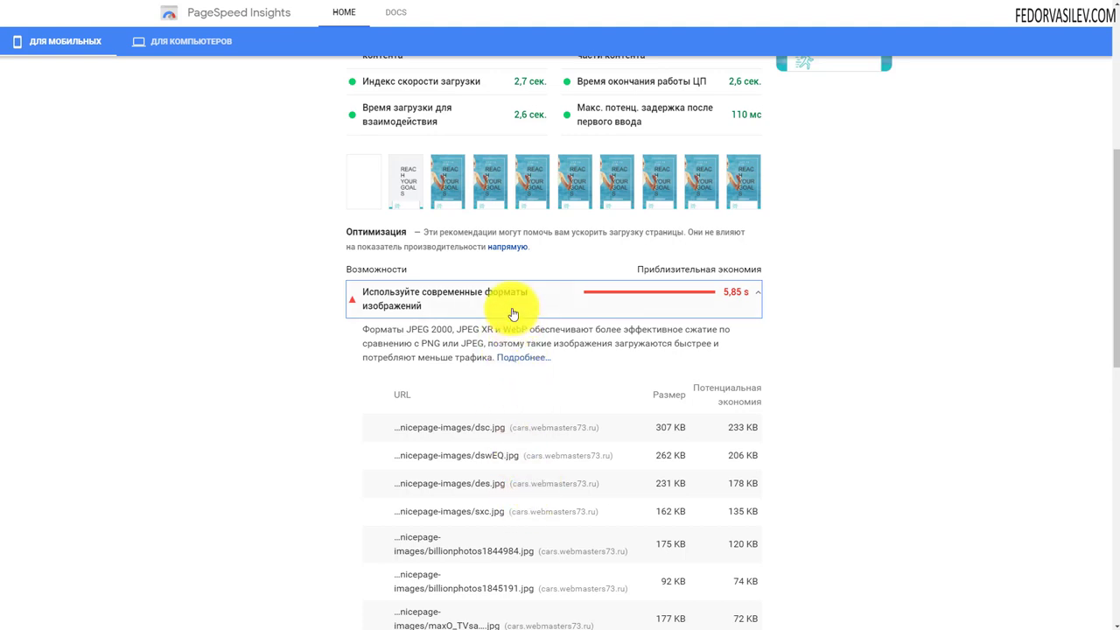
scroll(472, 293, "up", 5)
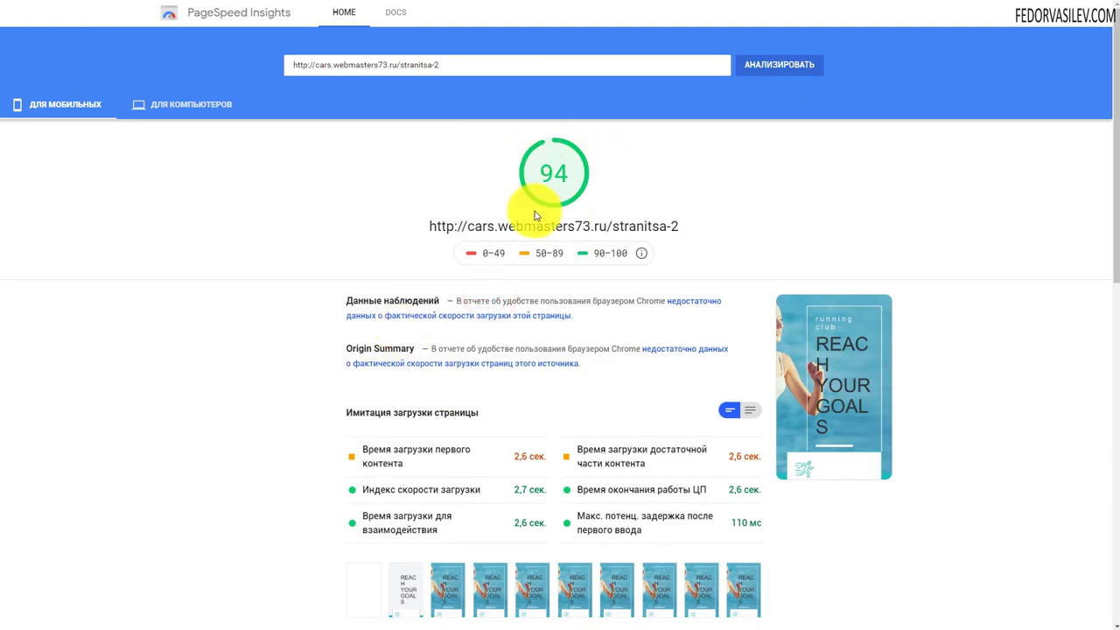
left_click(175, 106)
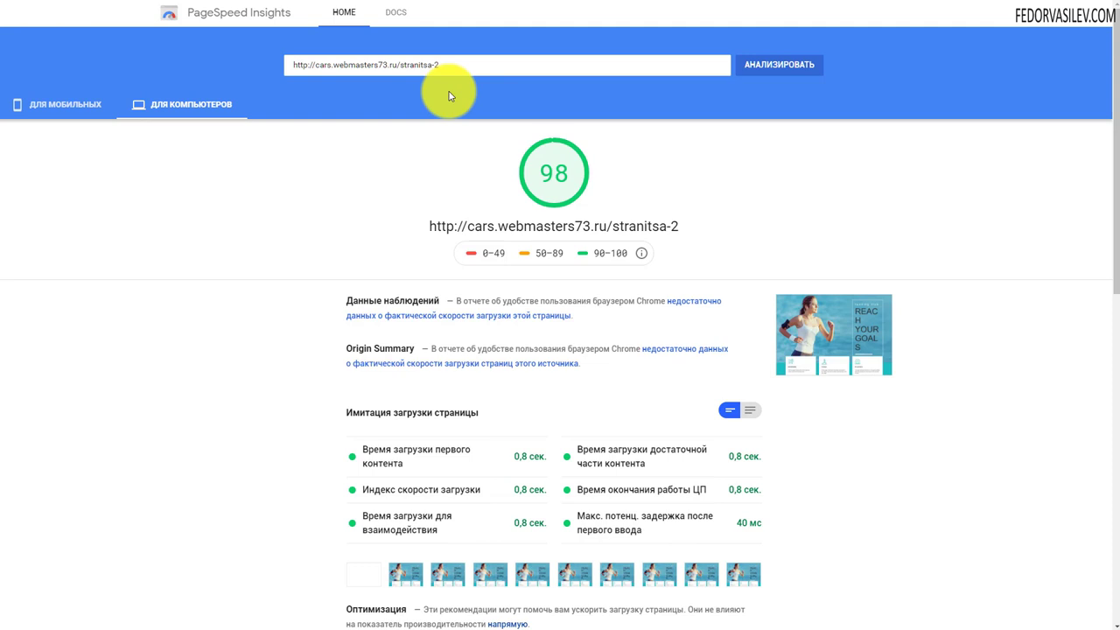
left_click(49, 108)
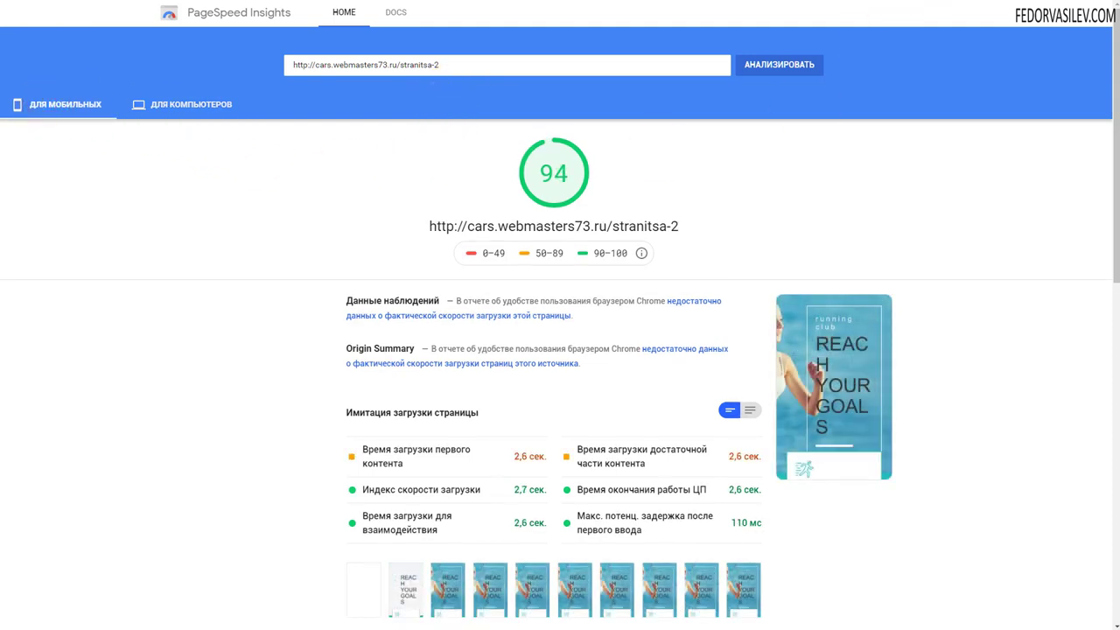
Switch to the Joomla administration and review the Gzip compression and system cache settings in the global configuration
key("ctrl+Tab")
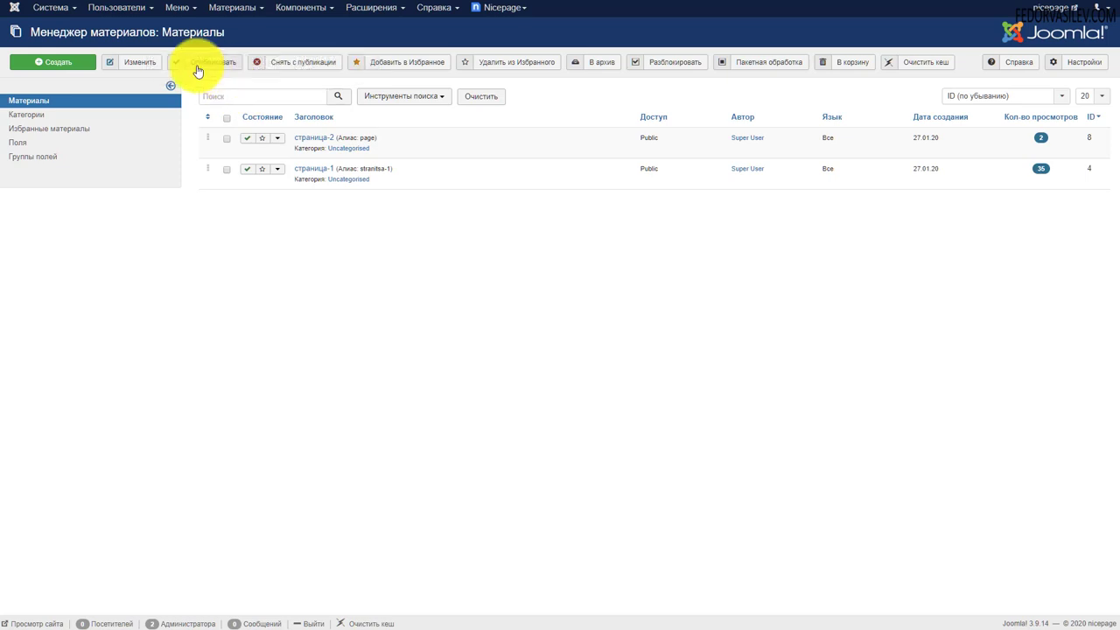
left_click(63, 16)
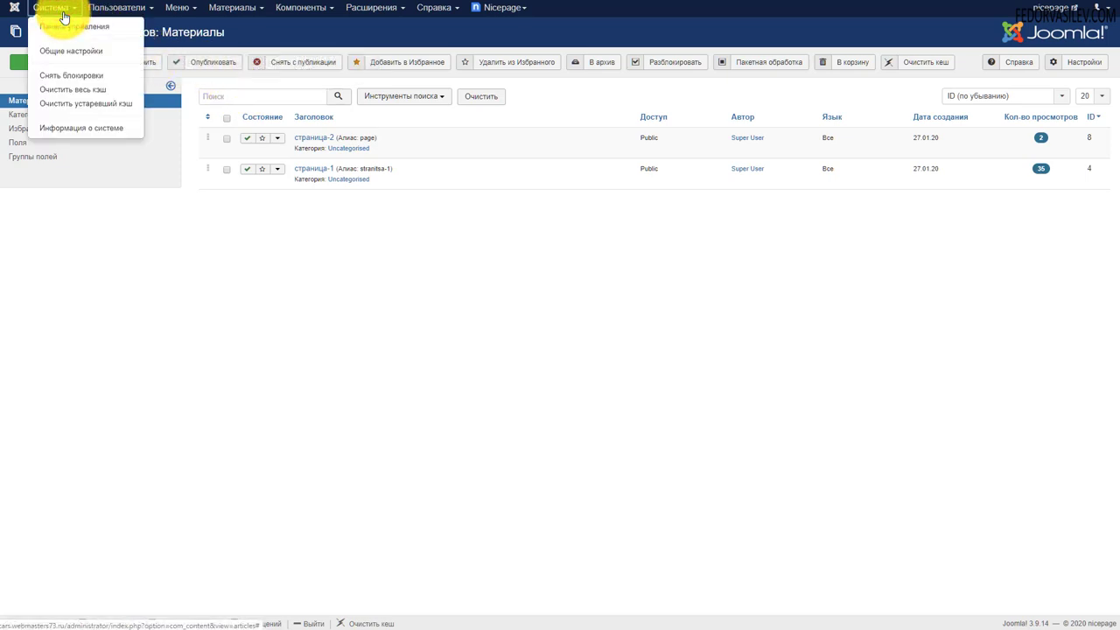
left_click(82, 54)
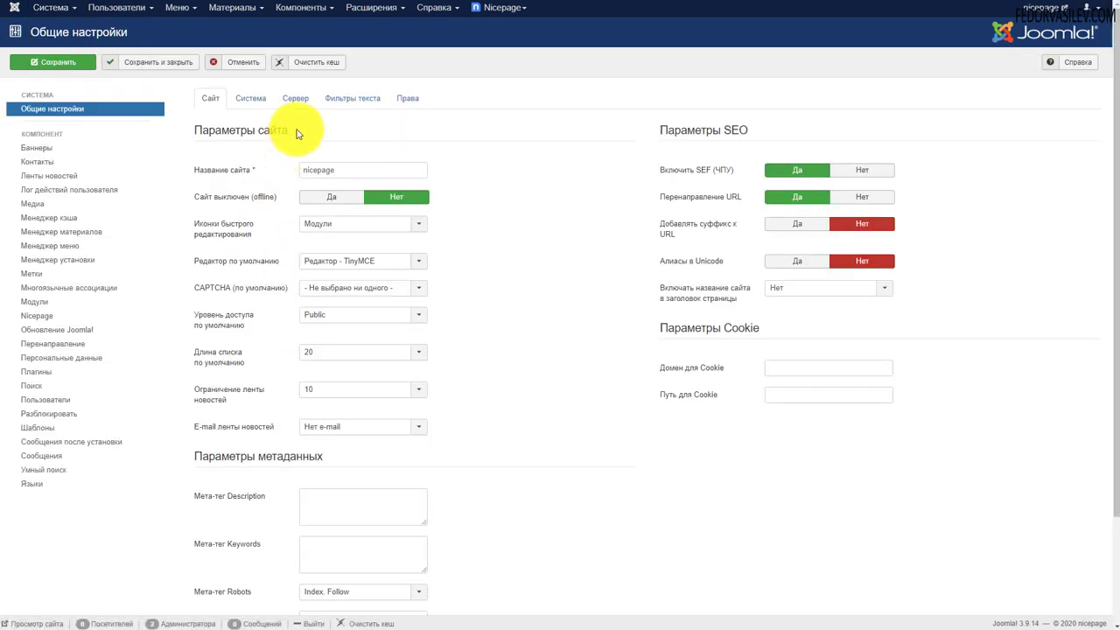
left_click(297, 98)
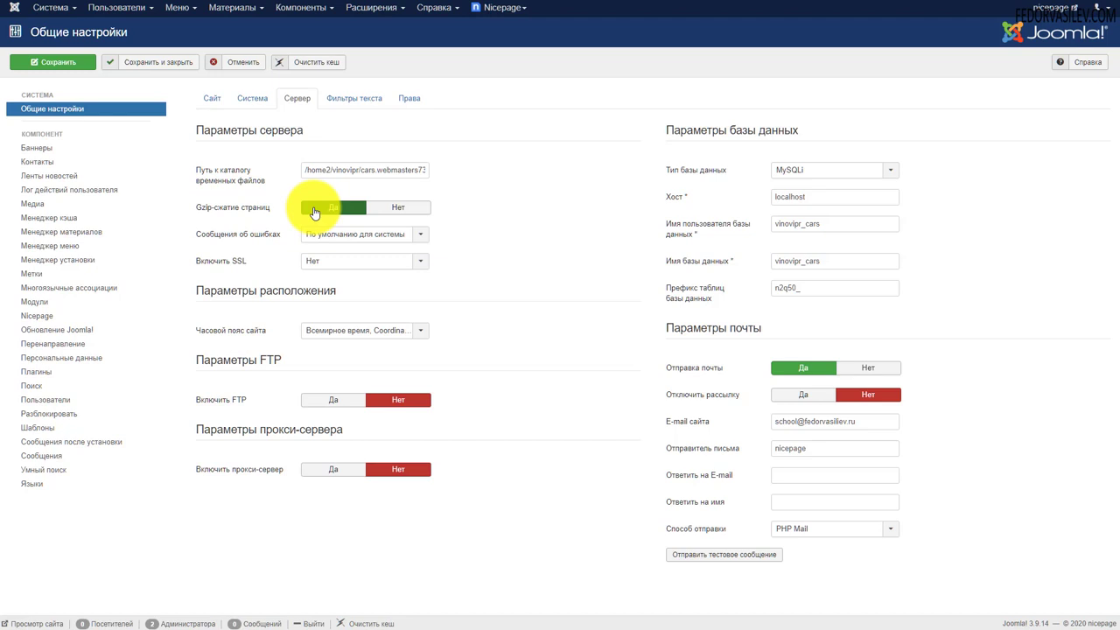
left_click(256, 98)
scroll(220, 219, "down", 1)
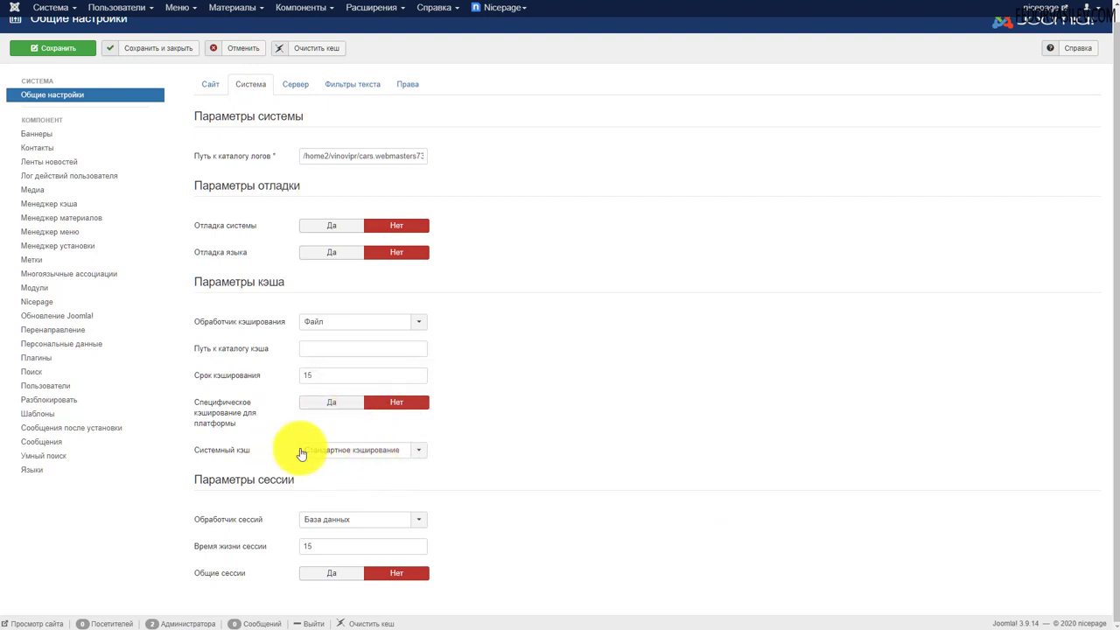
Filter the Joomla plugin list to enabled plugins and inspect the "Система - Кэш" plugin's settings, leaving them without saving
left_click(385, 9)
left_click(385, 65)
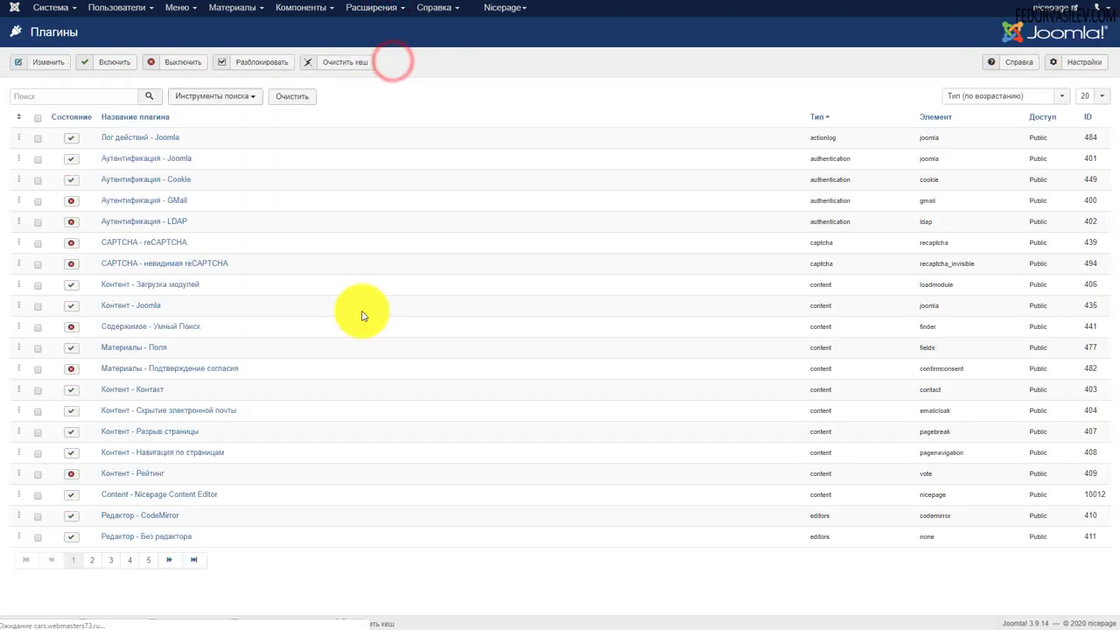
left_click(217, 97)
left_click(70, 122)
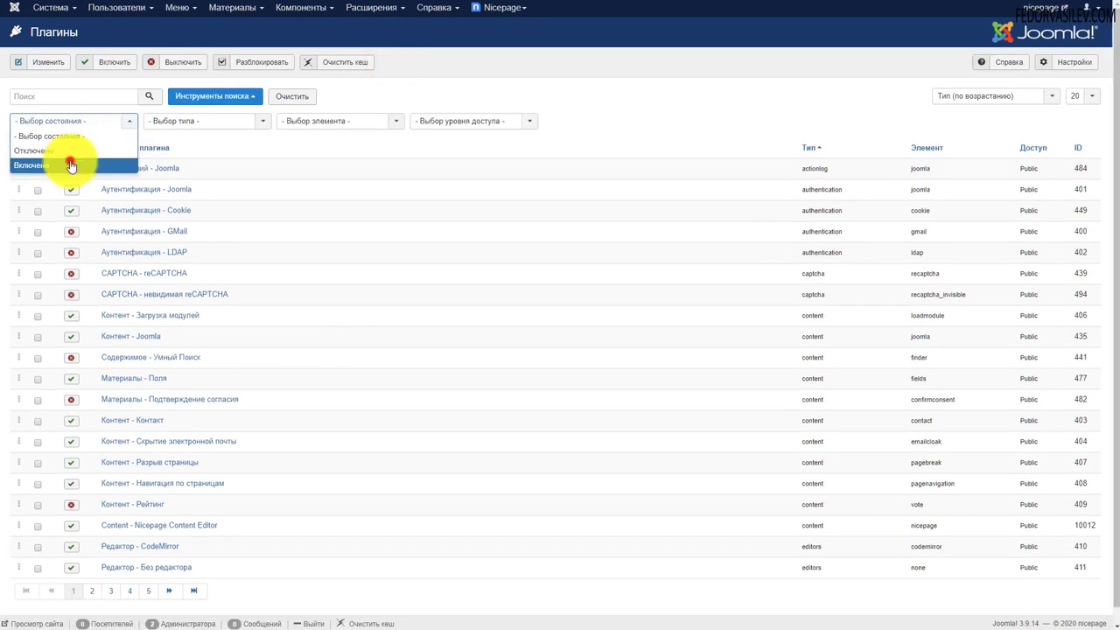
left_click(67, 162)
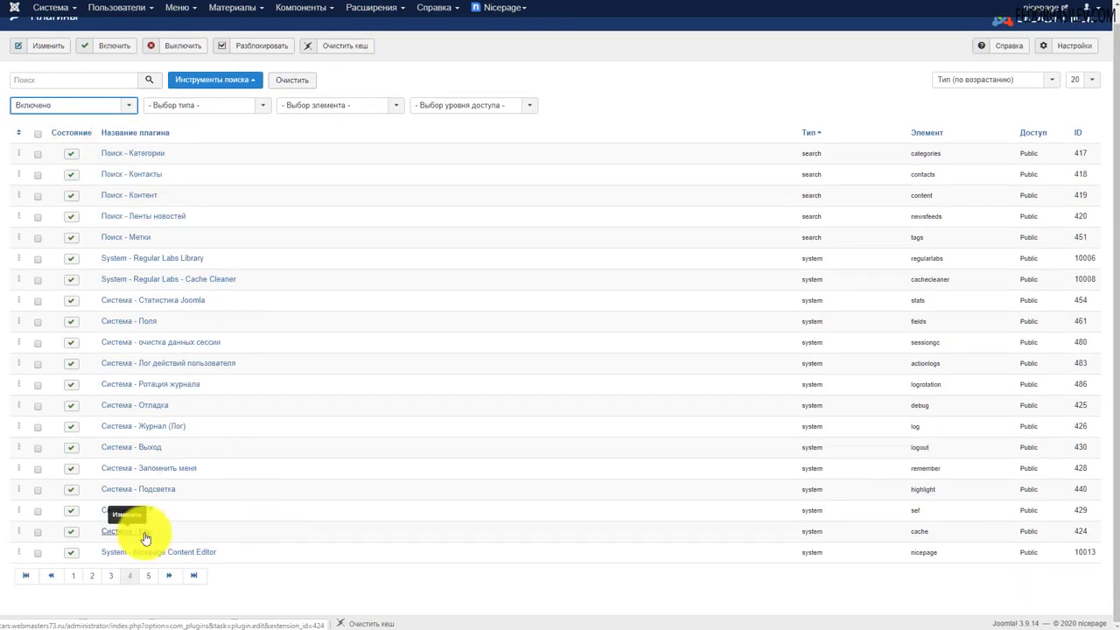
left_click(144, 532)
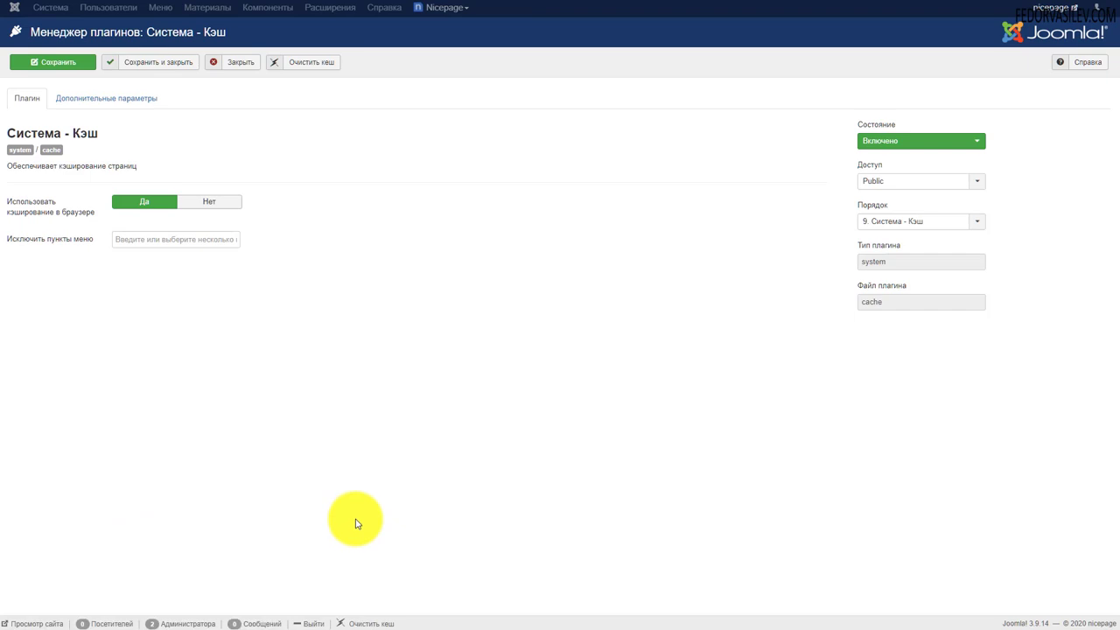
left_click(232, 67)
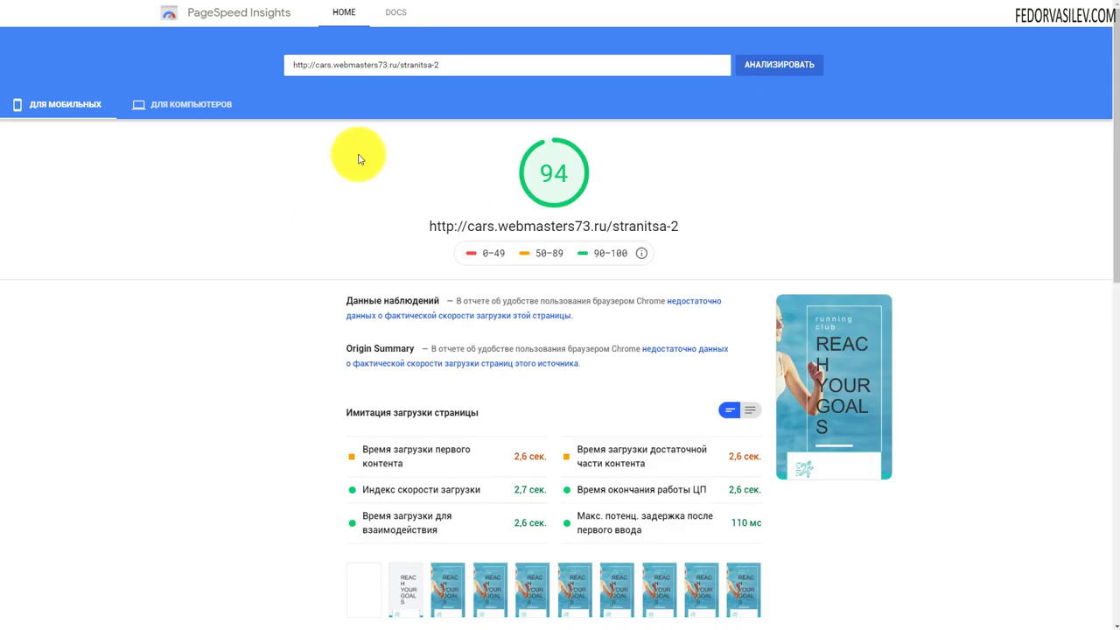
Compare the mobile and desktop scores of the stranitsa-2 page in PageSpeed Insights
left_click(68, 104)
left_click(161, 117)
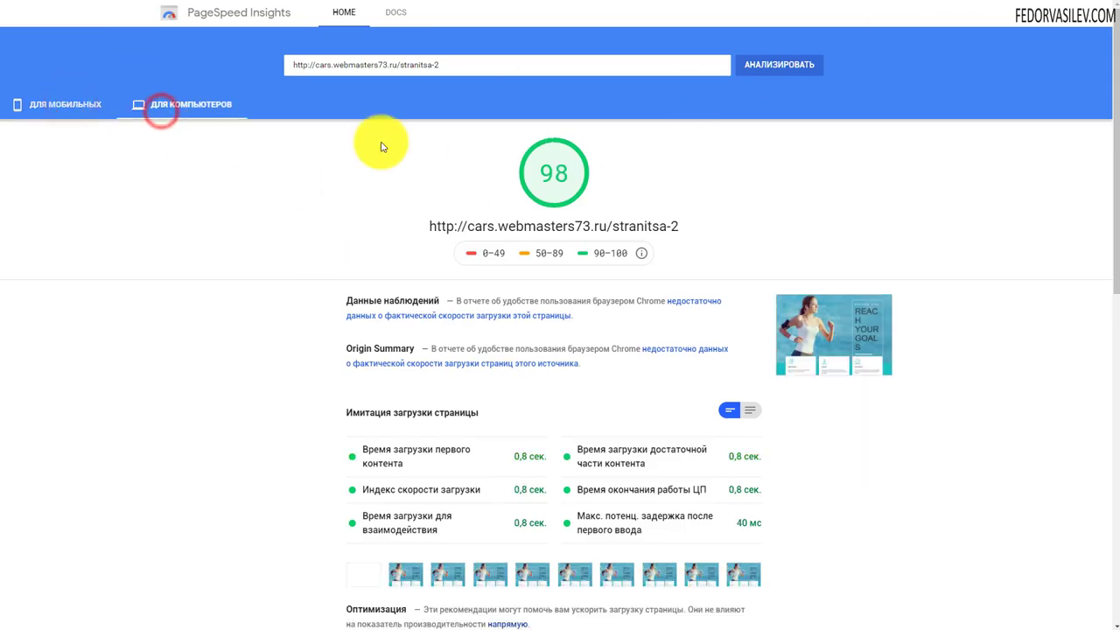
left_click(60, 109)
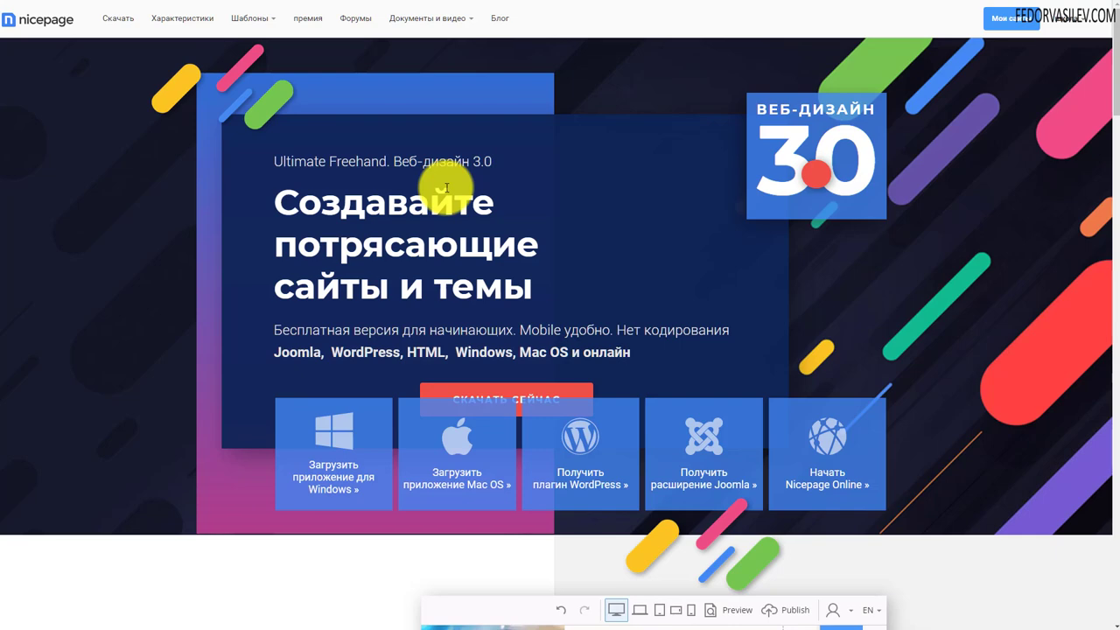
View the download options on the Nicepage website and look through its premium plans comparison table
left_click(116, 20)
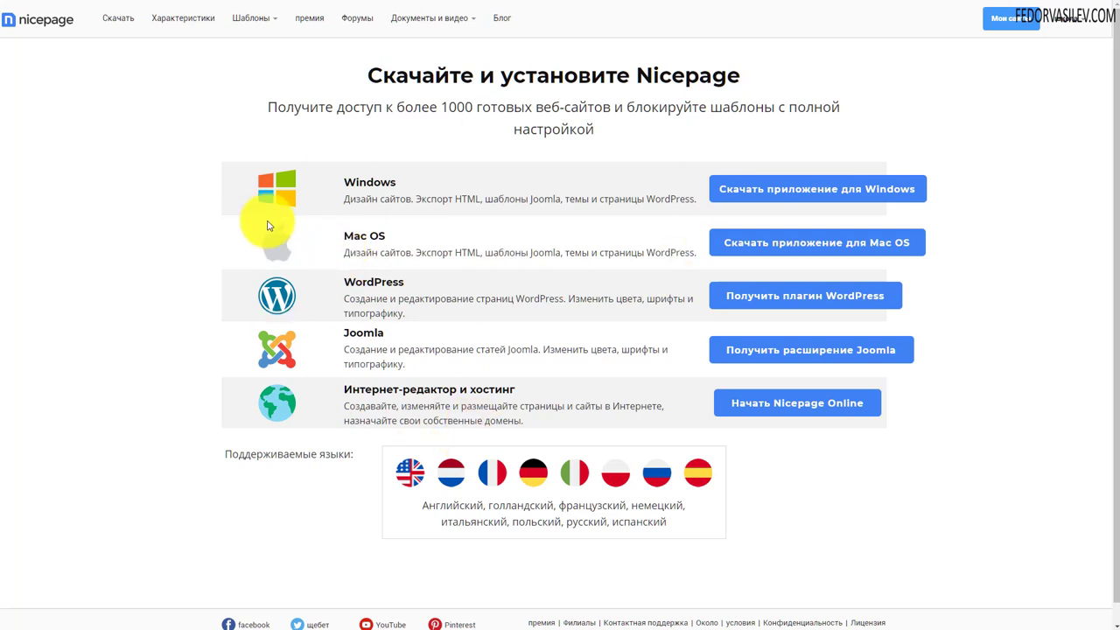
left_click(312, 23)
left_click(370, 420)
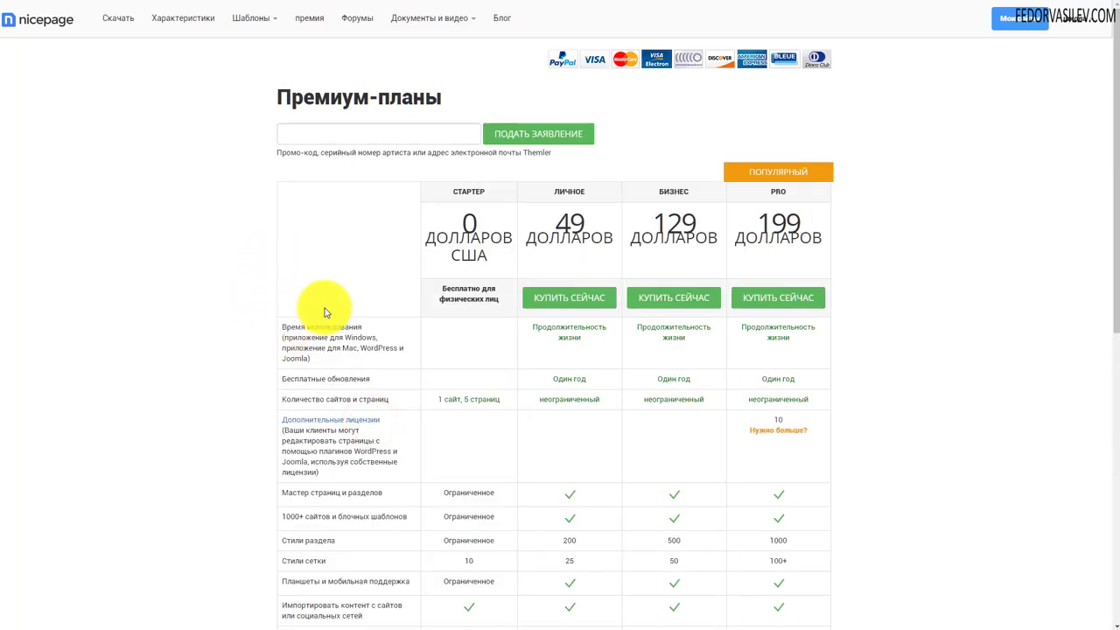
scroll(325, 312, "down", 6)
scroll(420, 455, "up", 3)
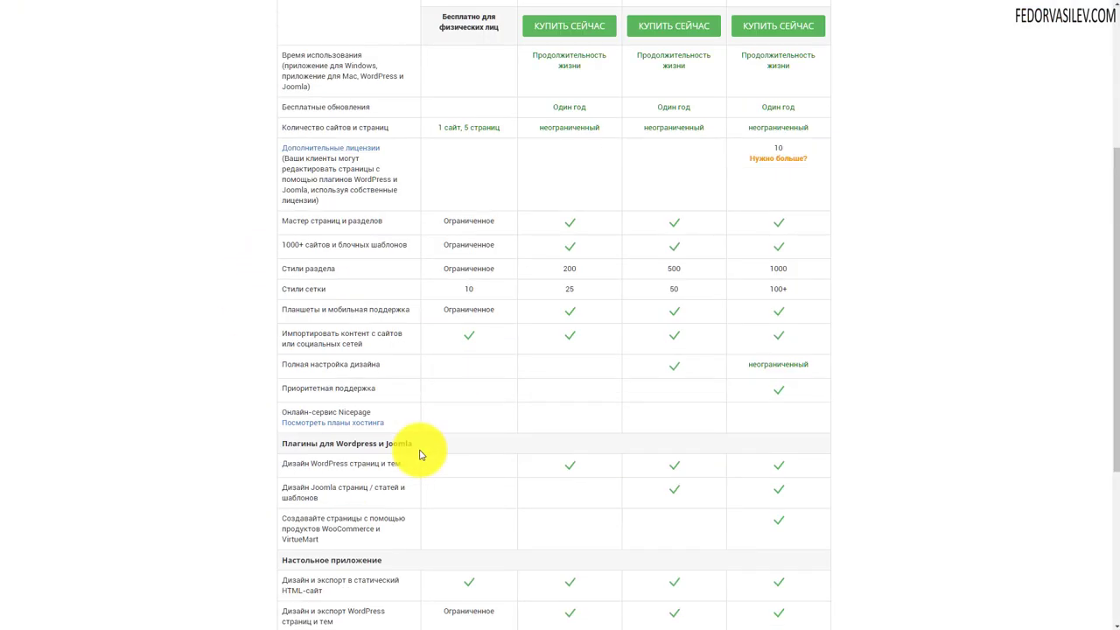
scroll(370, 348, "up", 3)
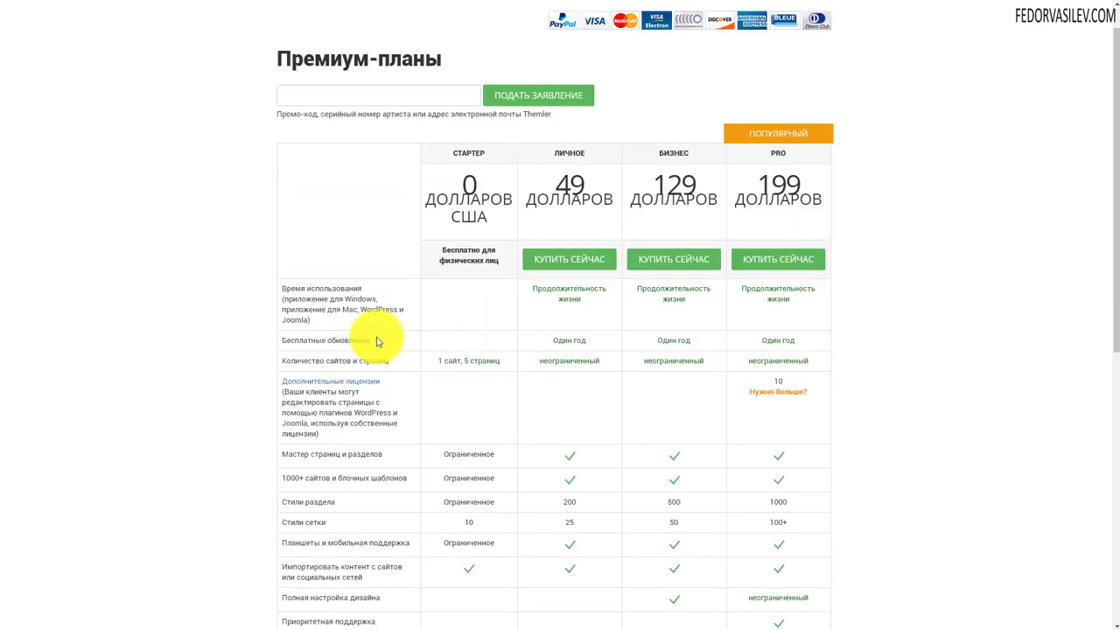
Examine the Starter plan's price and its limit on the number of sites and pages
left_click_drag(431, 198, 483, 218)
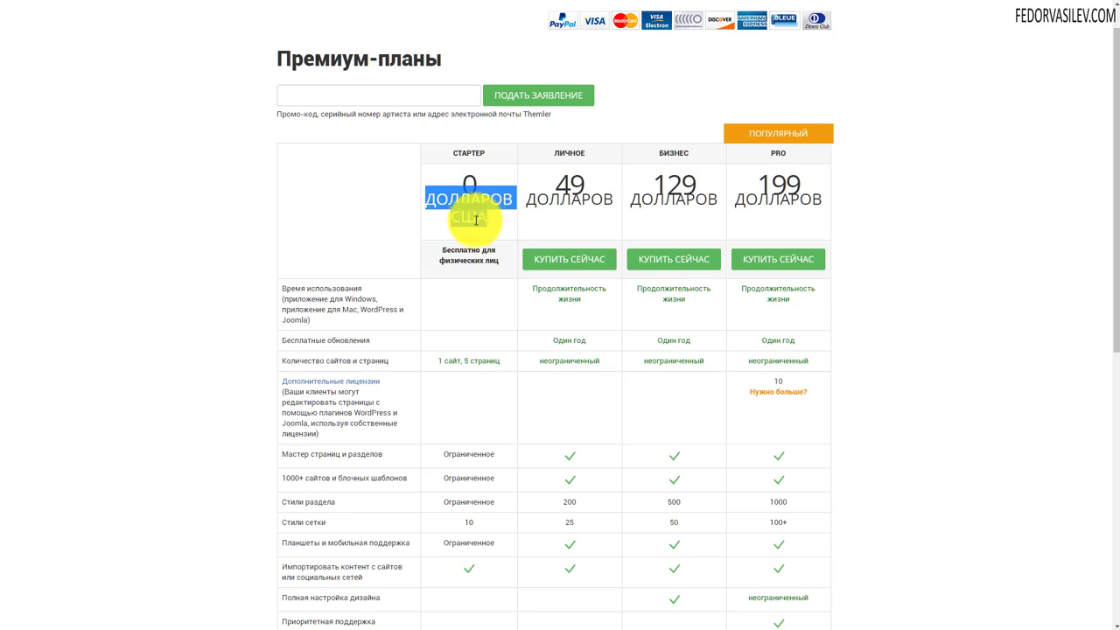
scroll(473, 232, "down", 1)
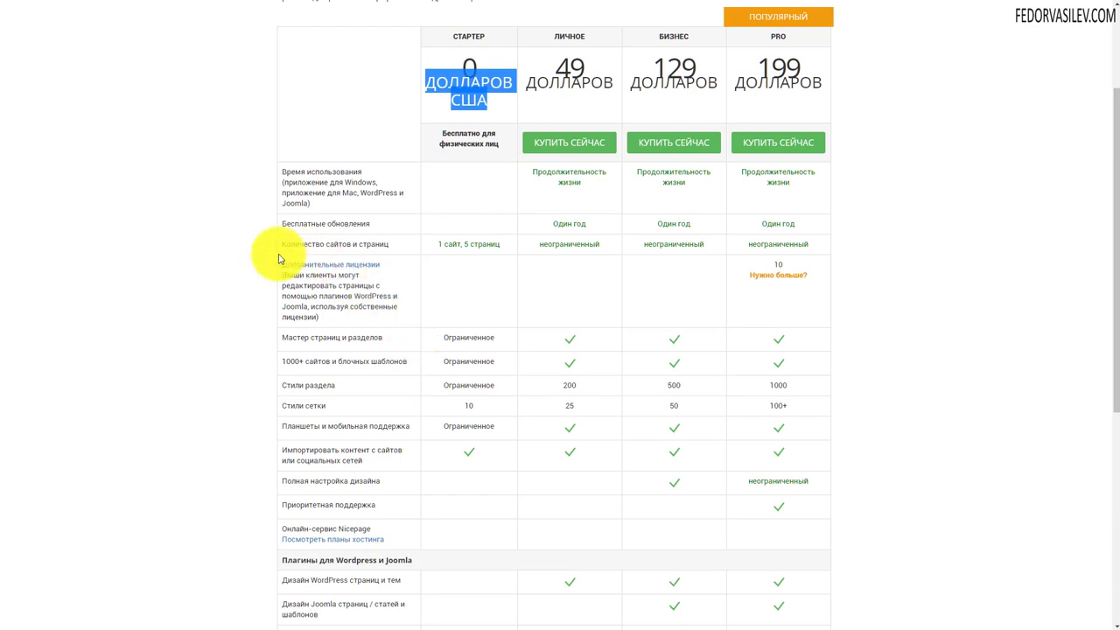
left_click_drag(428, 246, 501, 248)
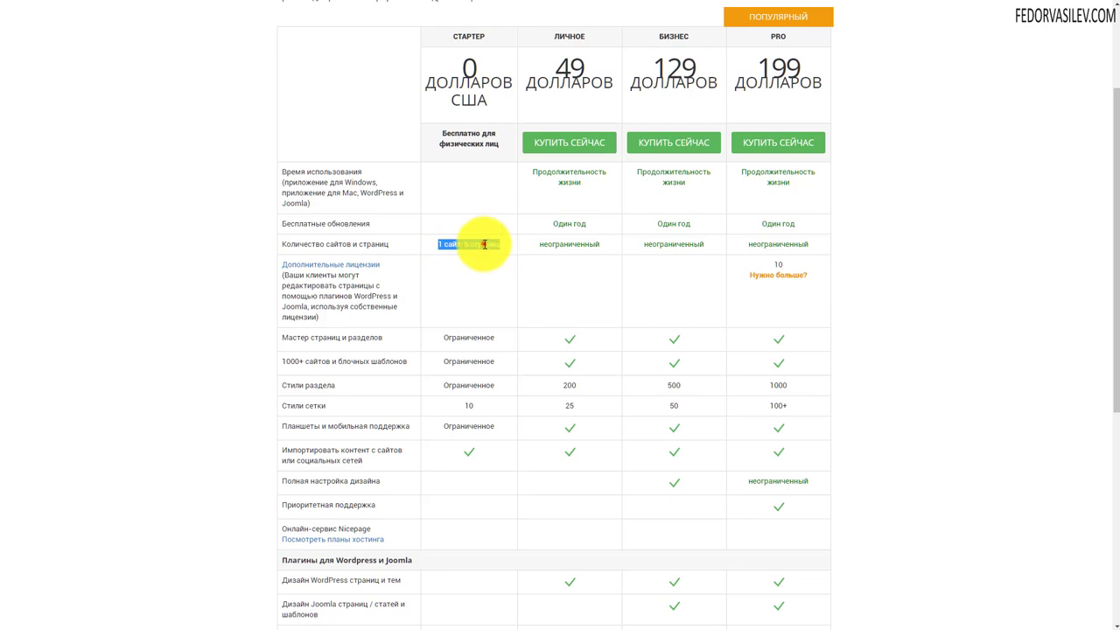
left_click(482, 244)
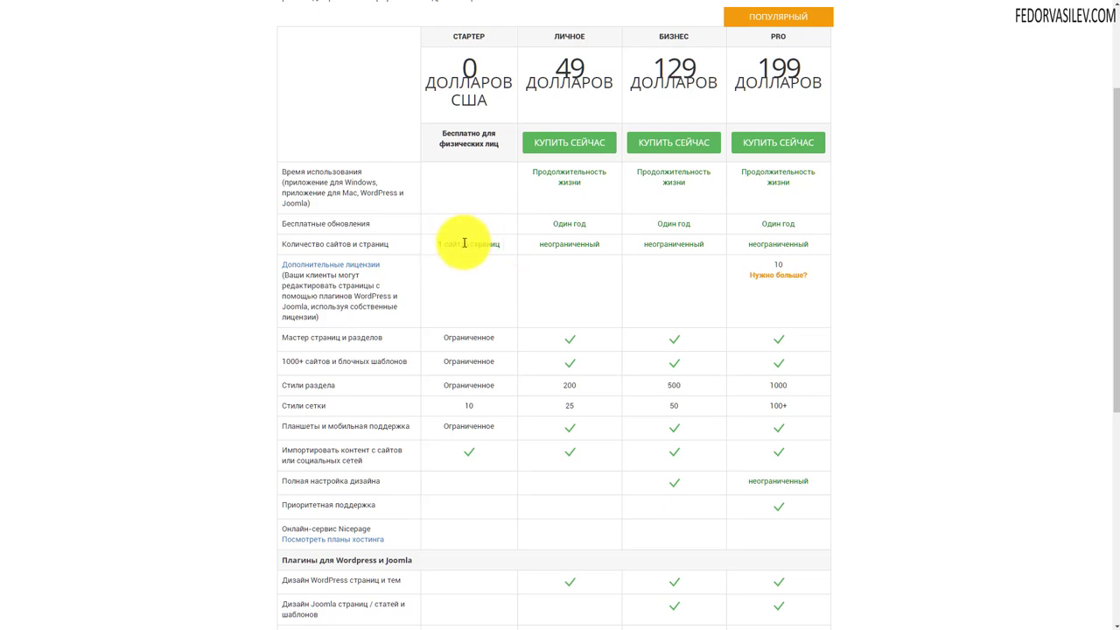
scroll(460, 248, "up", 1)
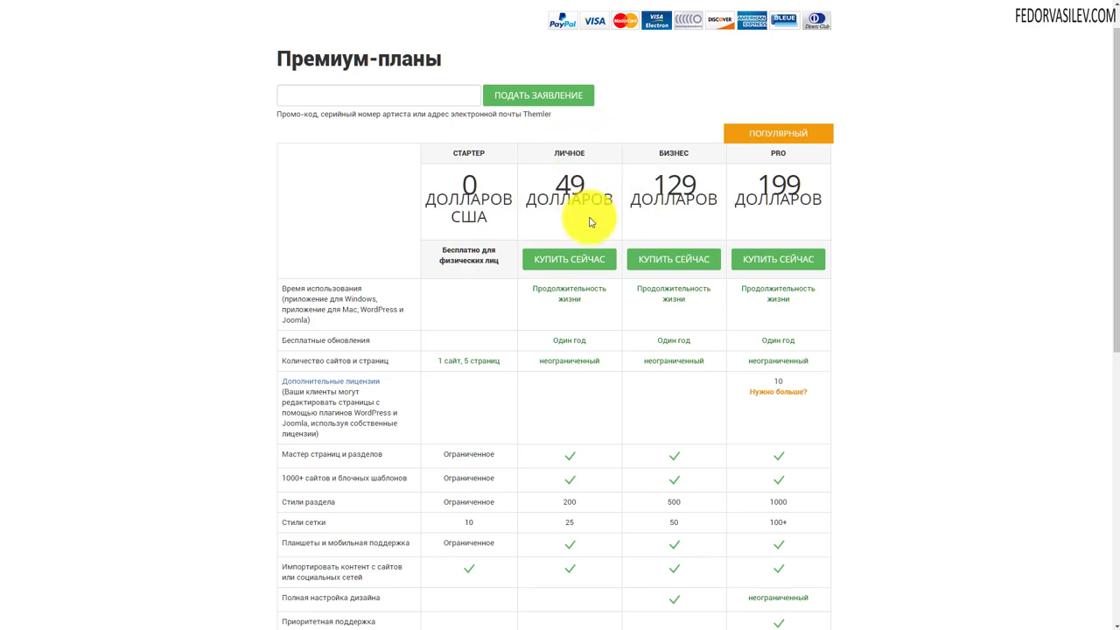
Examine the Personal plan's price, site and page allowance, and its features compared with the other plans
double_click(558, 184)
scroll(543, 249, "down", 1)
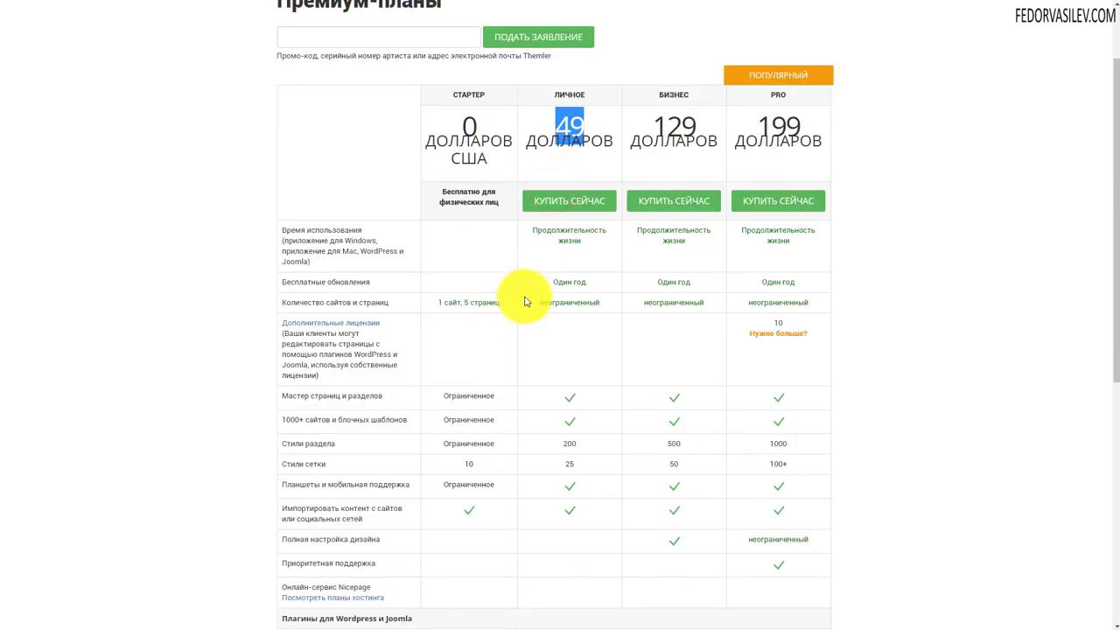
left_click_drag(533, 302, 602, 314)
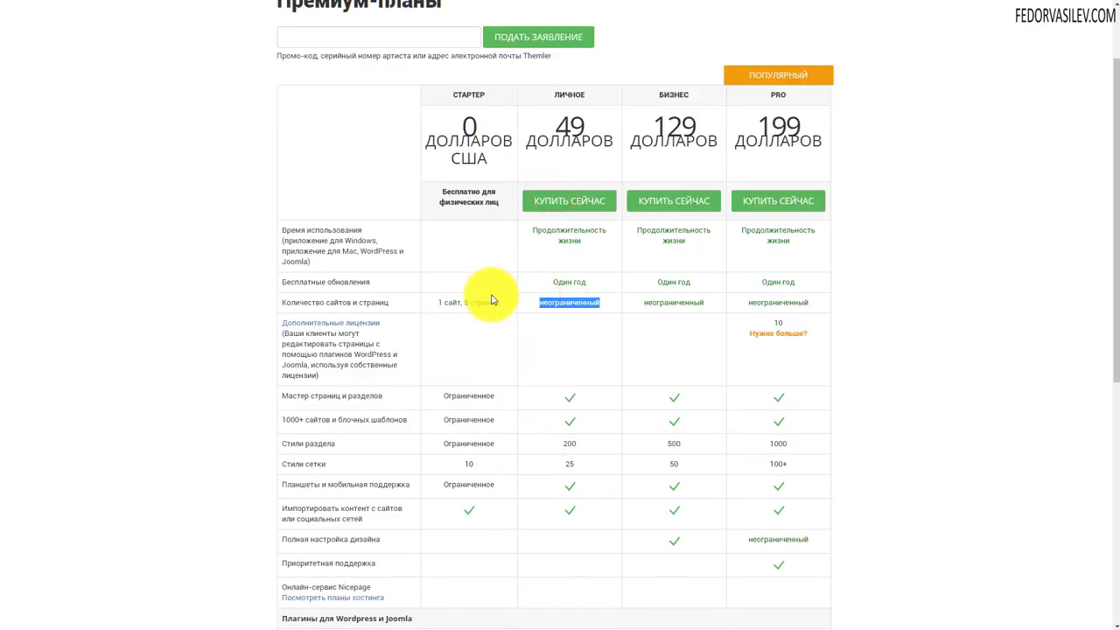
scroll(493, 295, "down", 4)
scroll(491, 293, "up", 5)
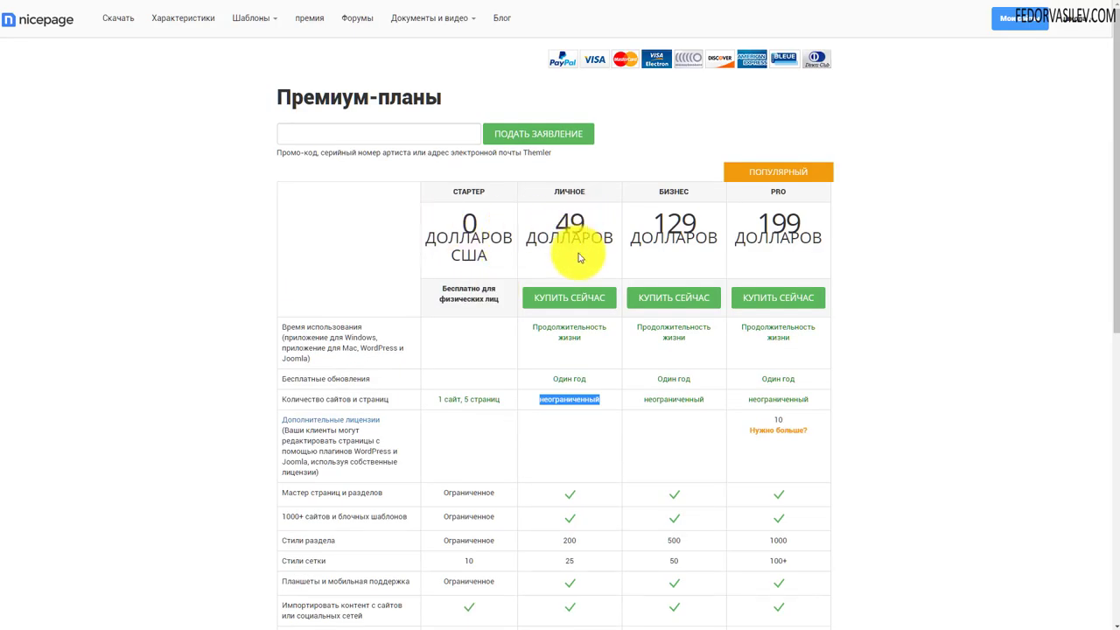
scroll(578, 257, "down", 6)
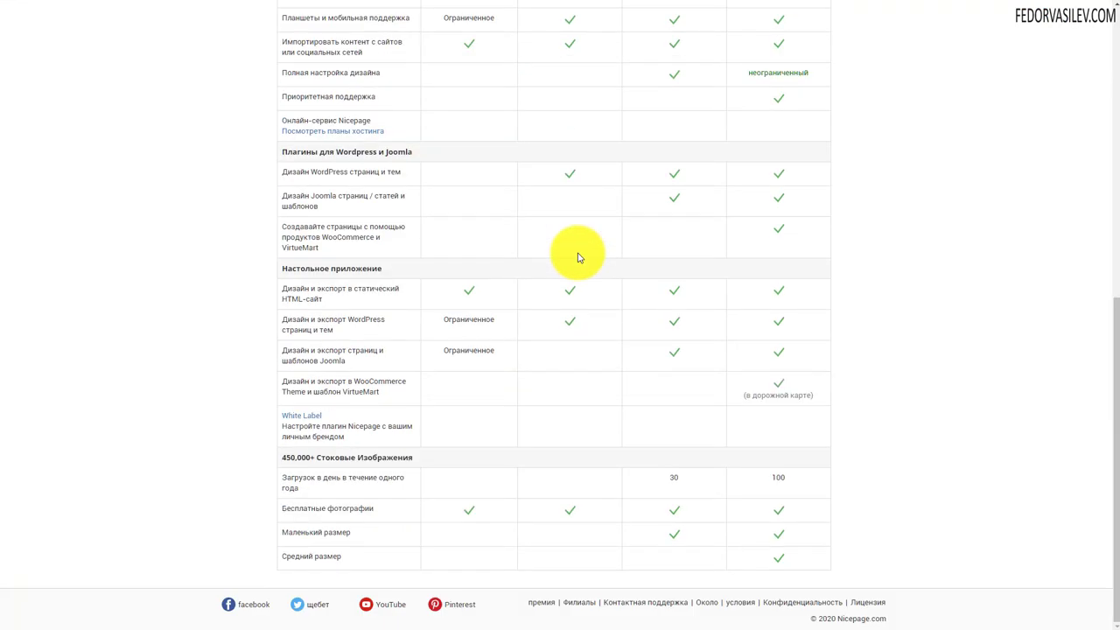
scroll(585, 424, "up", 6)
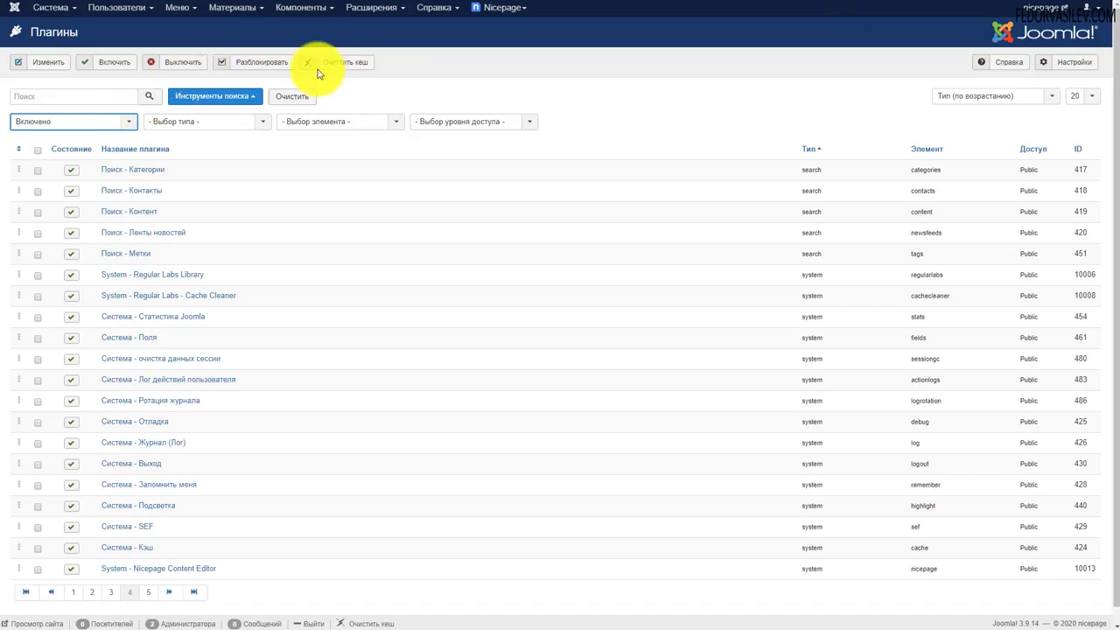
left_click(287, 17)
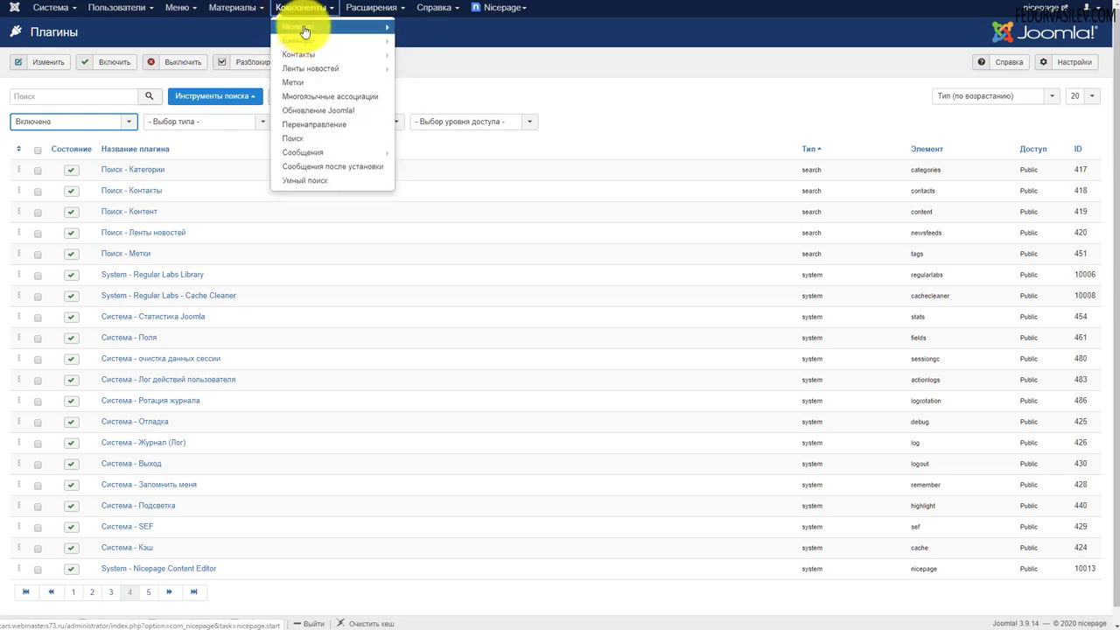
left_click(560, 35)
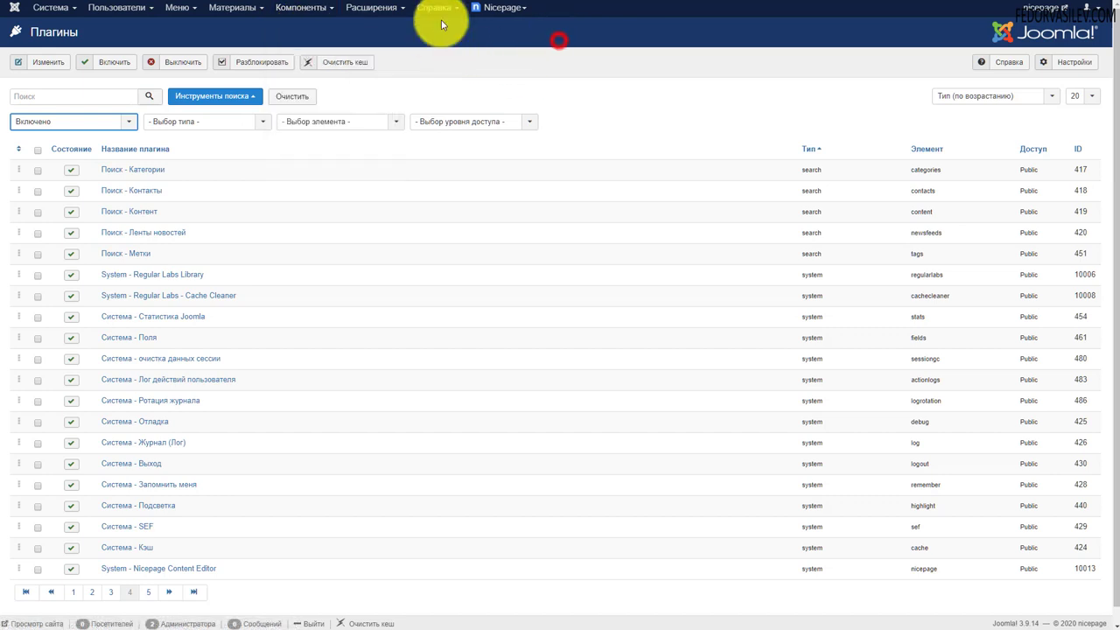
left_click(513, 10)
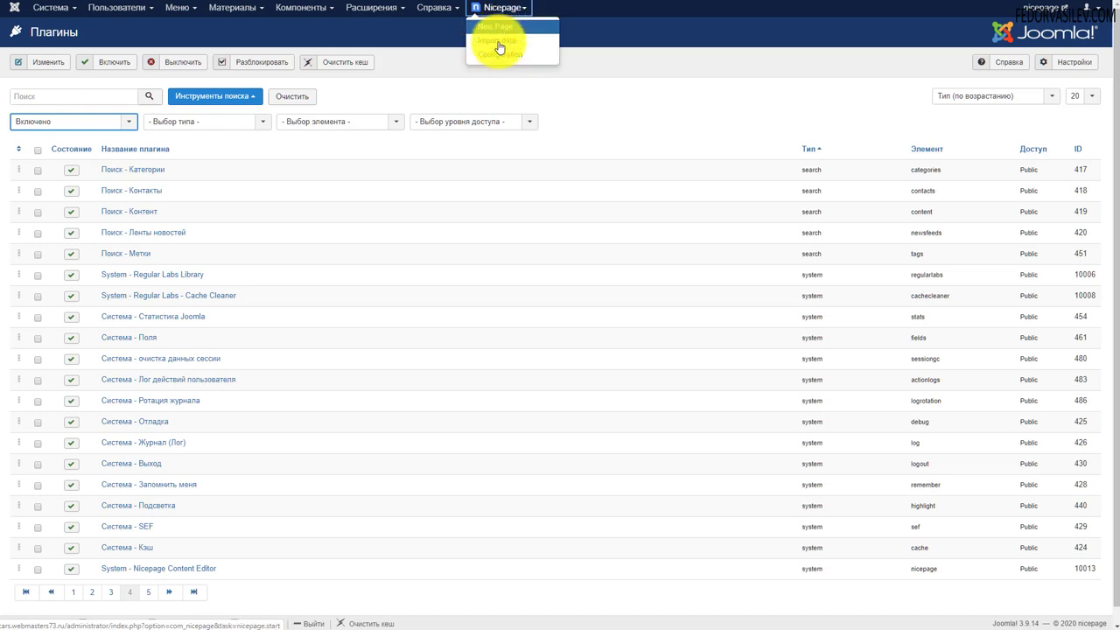
left_click(595, 30)
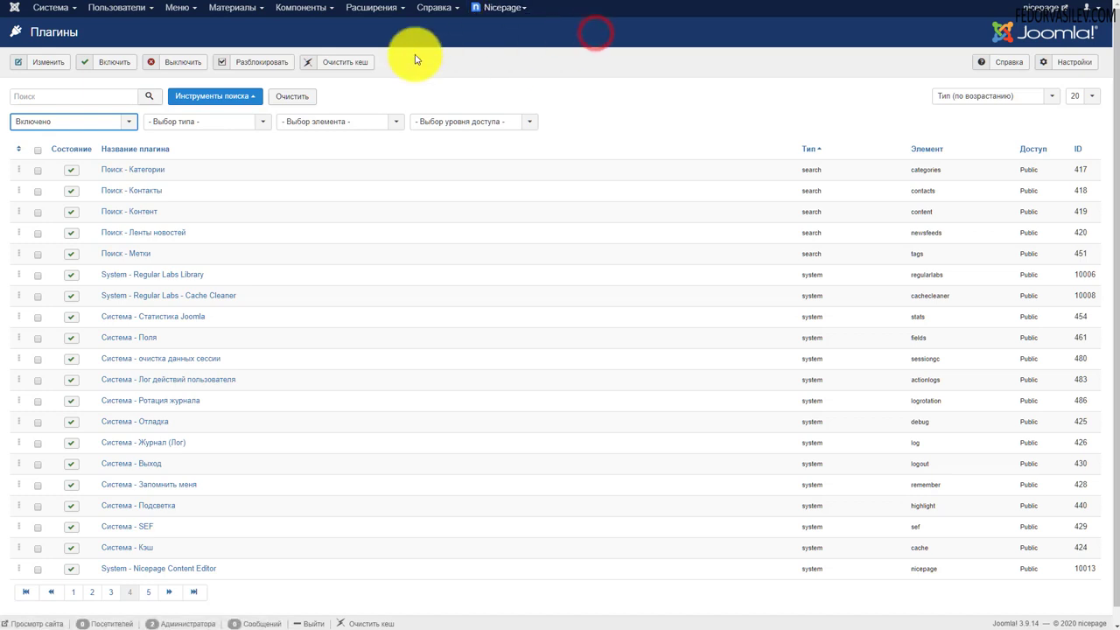
left_click(495, 7)
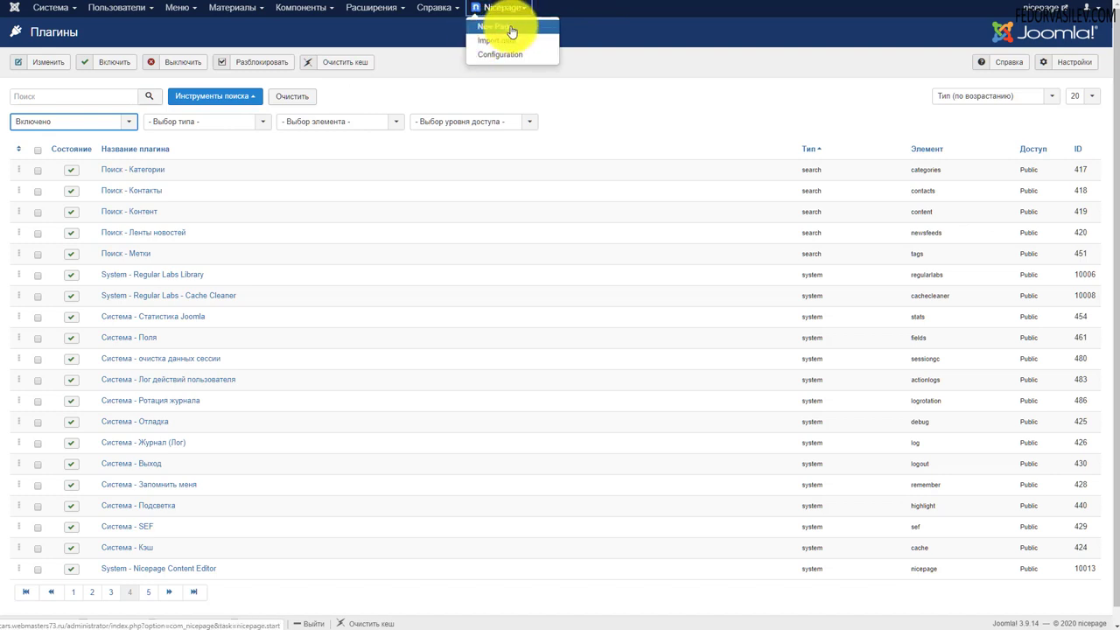
left_click(406, 36)
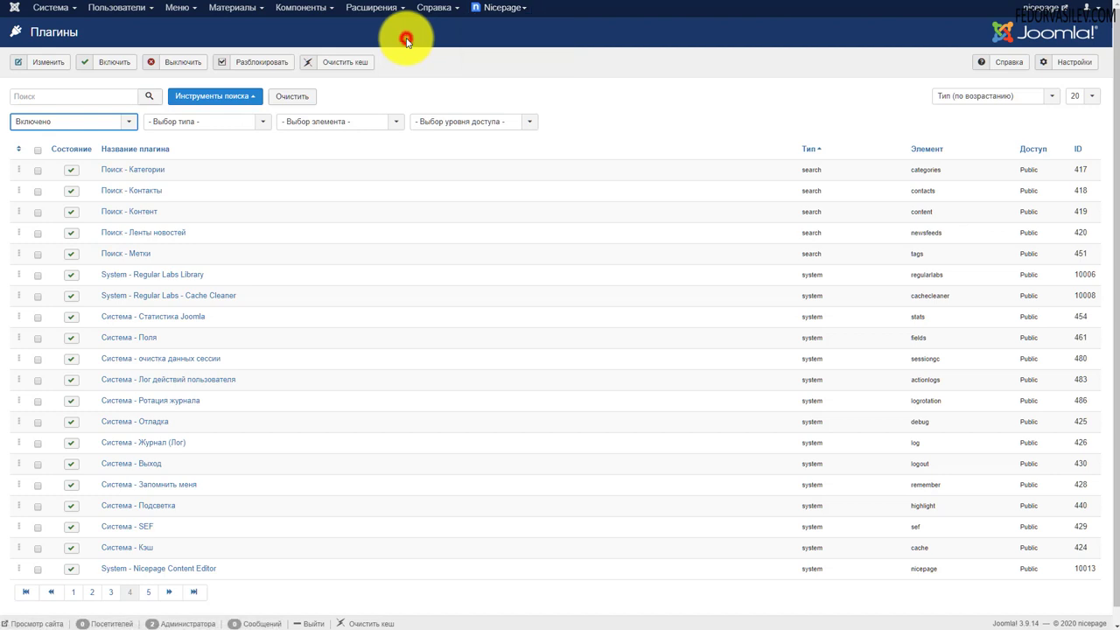
Open the страница-1 article from the materials list, look over its Nicepage content and editing options, and close it
left_click(220, 8)
left_click(252, 27)
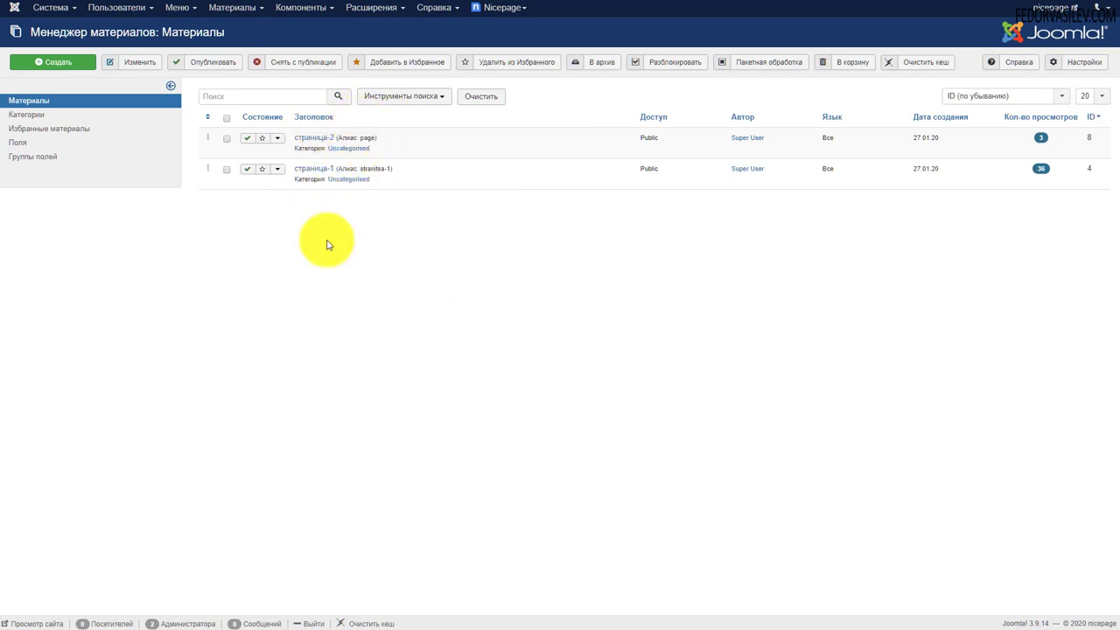
left_click(311, 169)
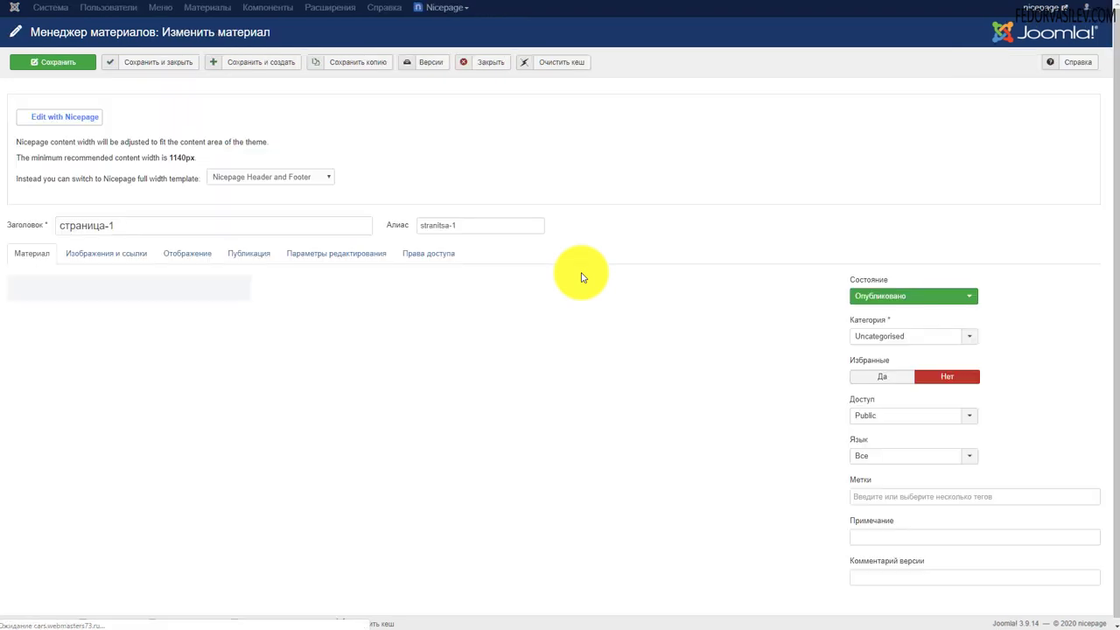
scroll(123, 311, "down", 2)
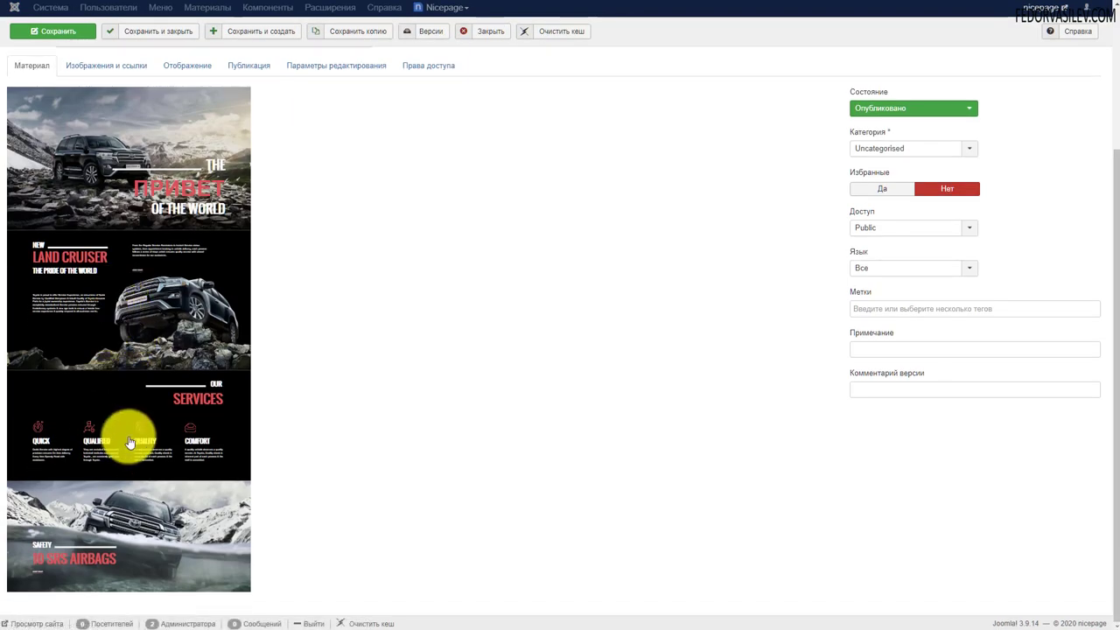
scroll(129, 437, "up", 2)
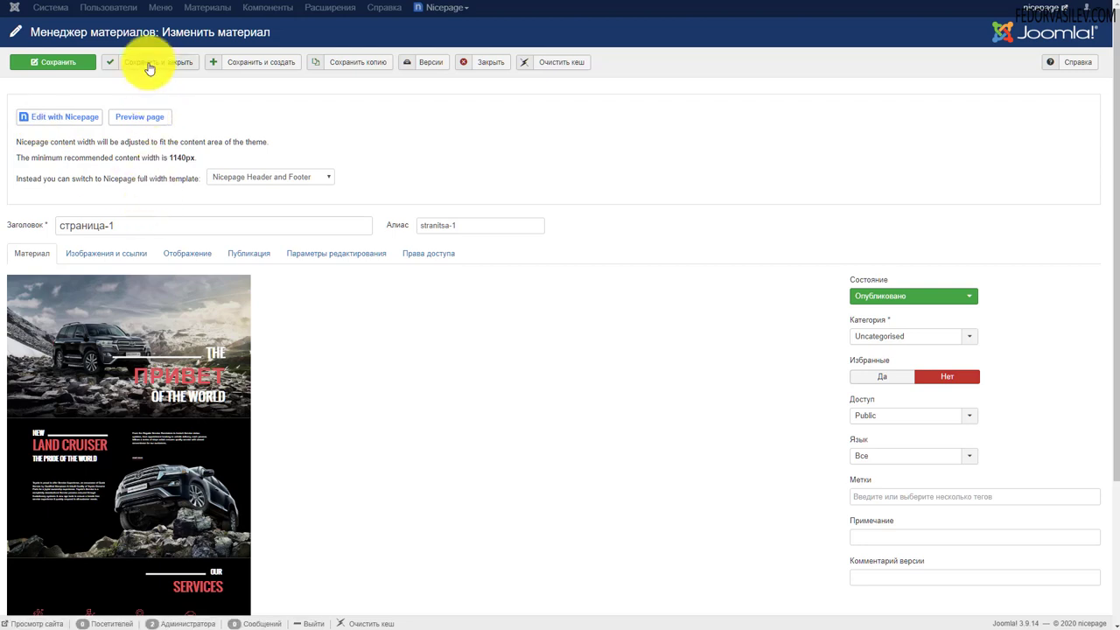
left_click(491, 62)
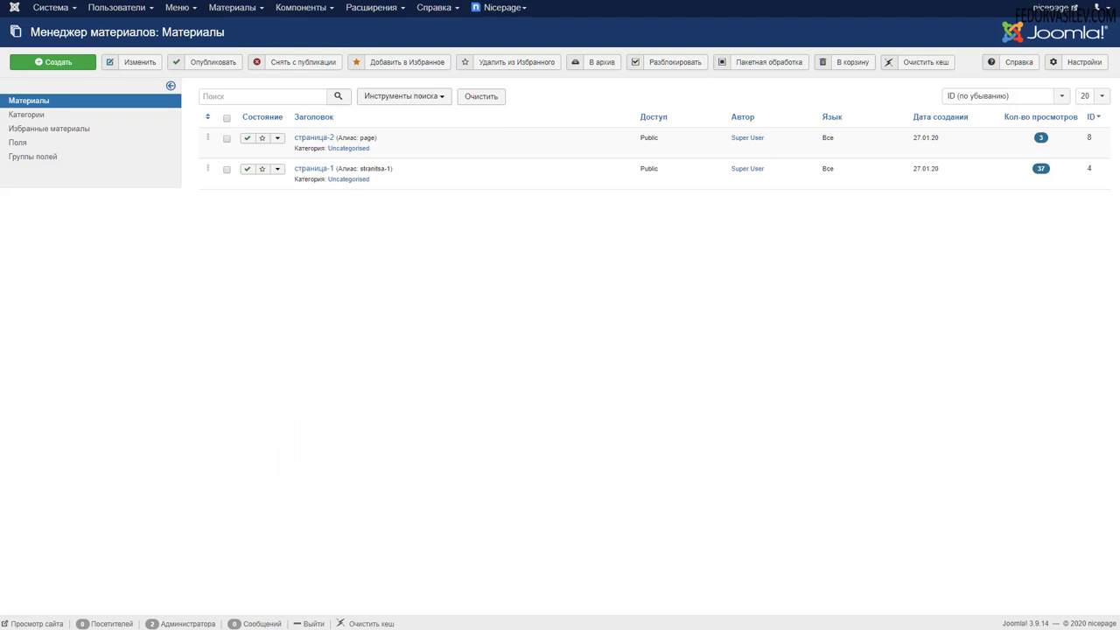
Create a new Nicepage page from the ready-made car template "Travel in Luxury and Style"
left_click(516, 15)
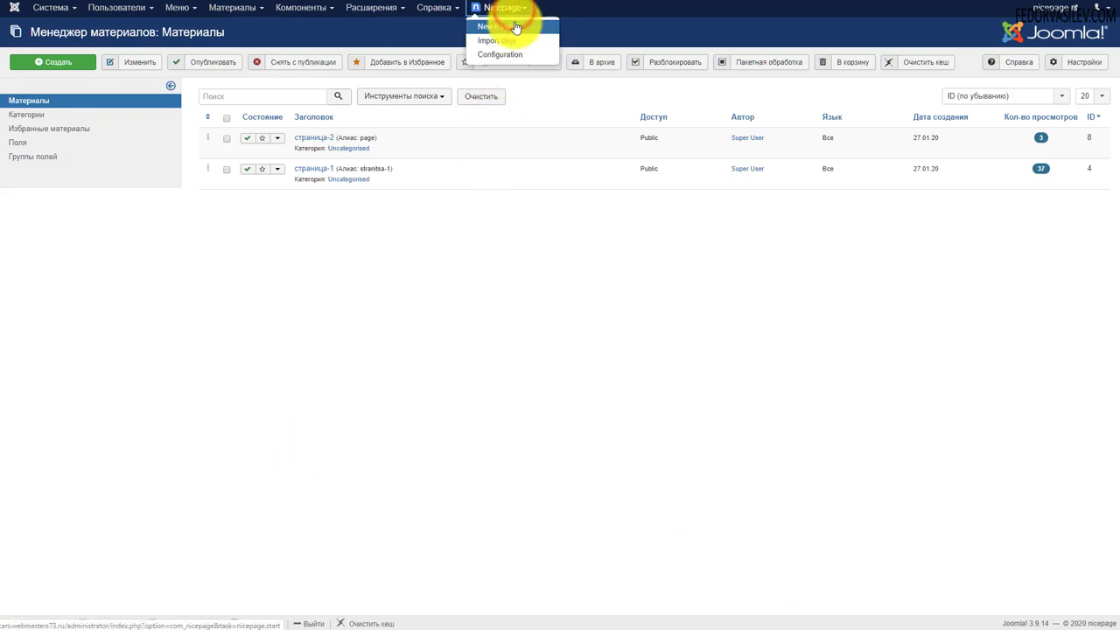
left_click(515, 27)
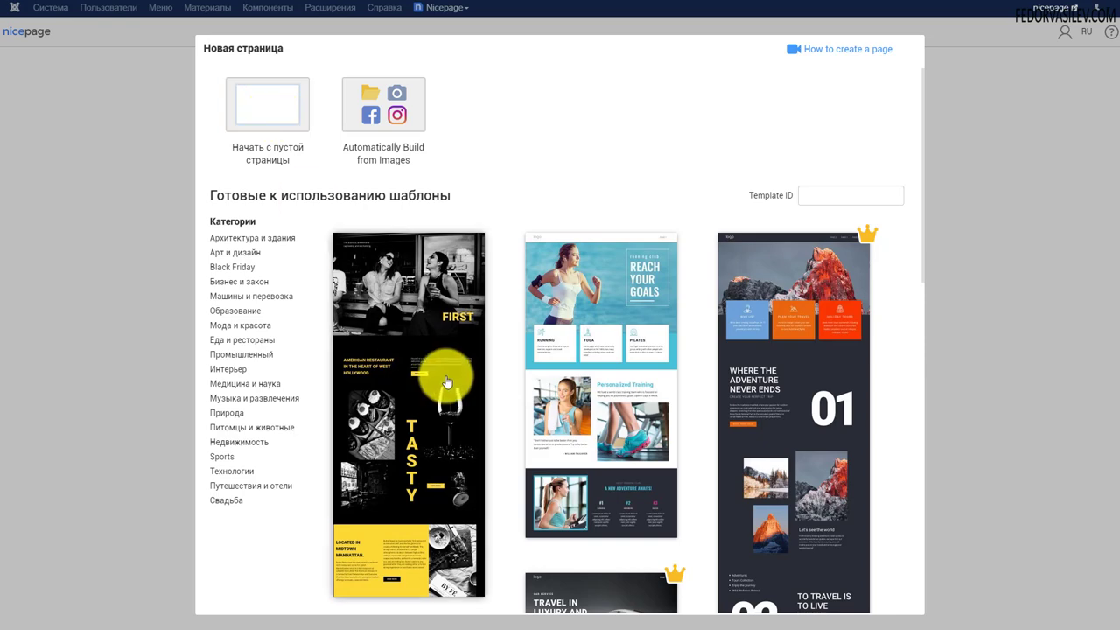
scroll(493, 290, "down", 5)
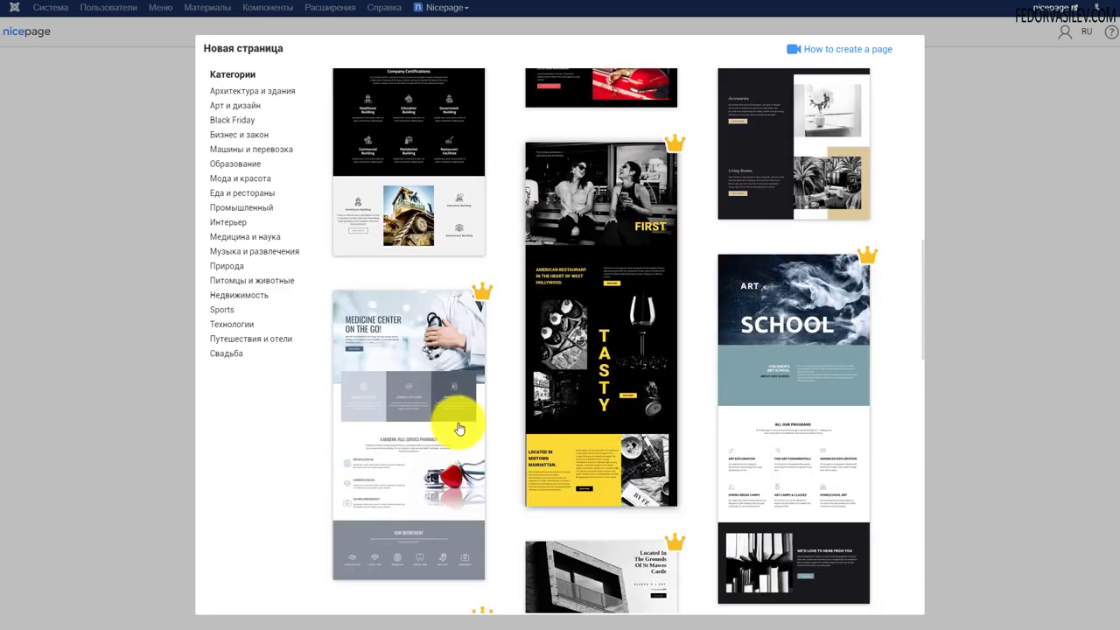
scroll(239, 231, "up", 5)
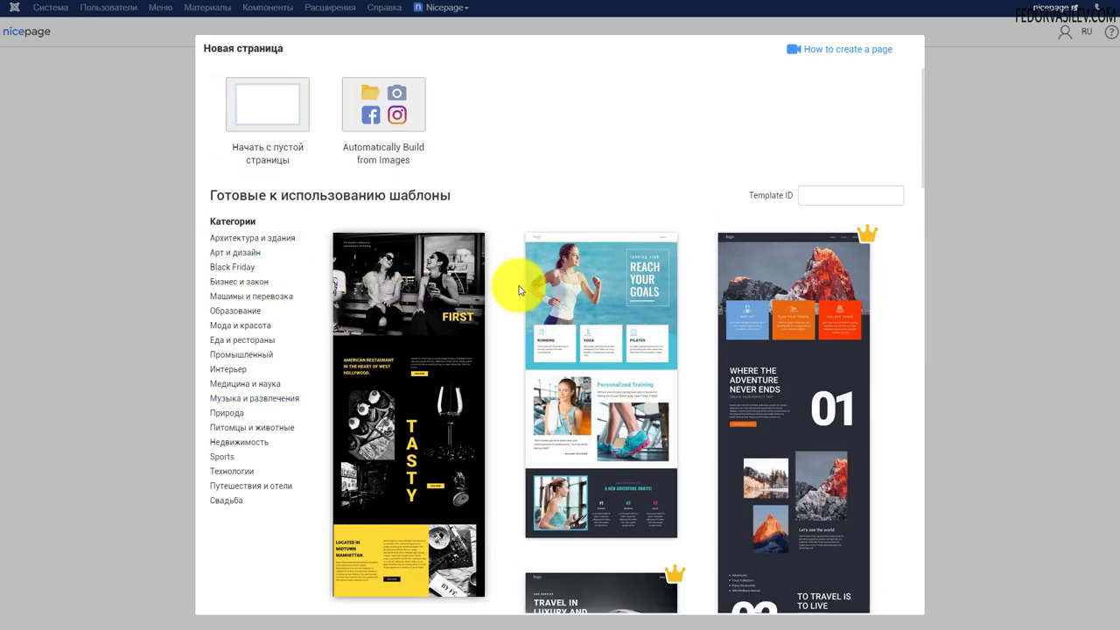
scroll(799, 312, "down", 6)
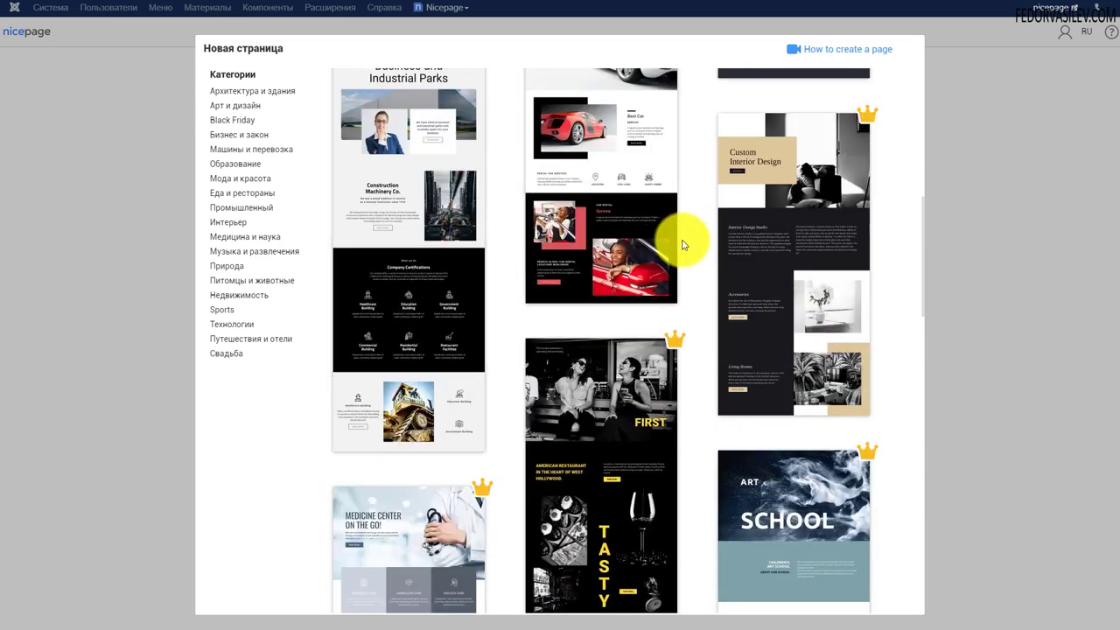
scroll(671, 387, "down", 5)
scroll(656, 393, "up", 7)
scroll(452, 239, "up", 2)
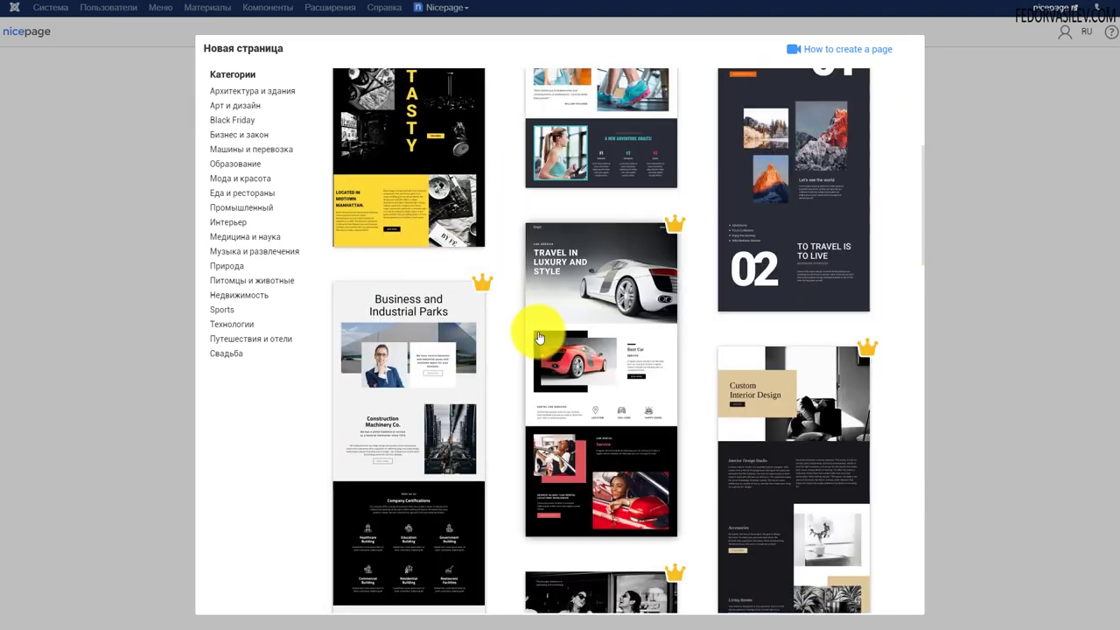
left_click(602, 288)
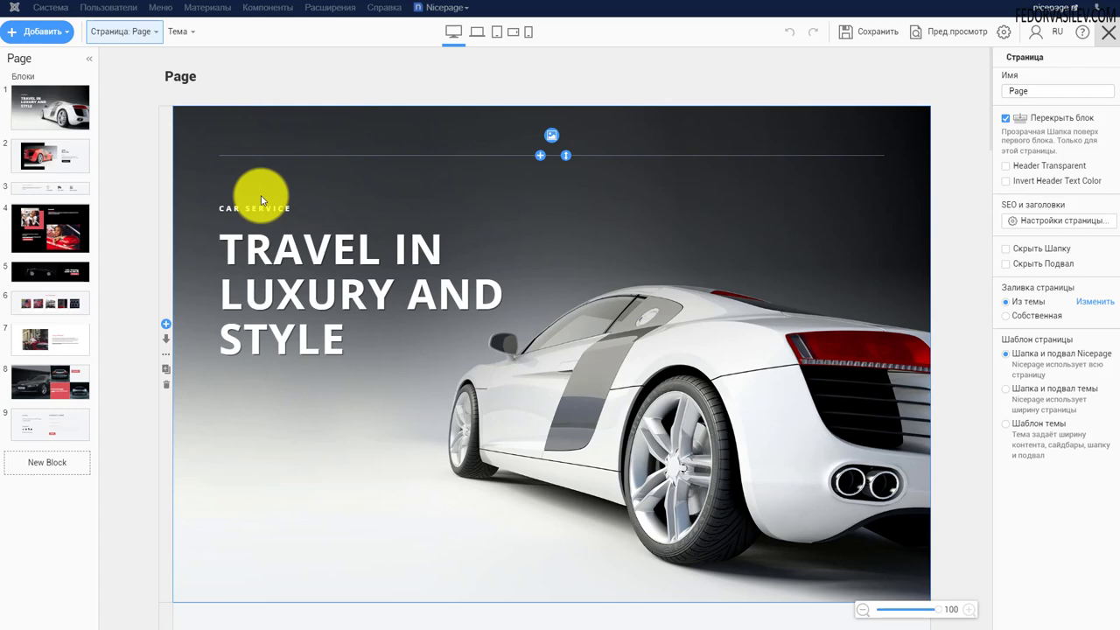
Look through the blocks of the new car template page in the editor
scroll(533, 250, "down", 6)
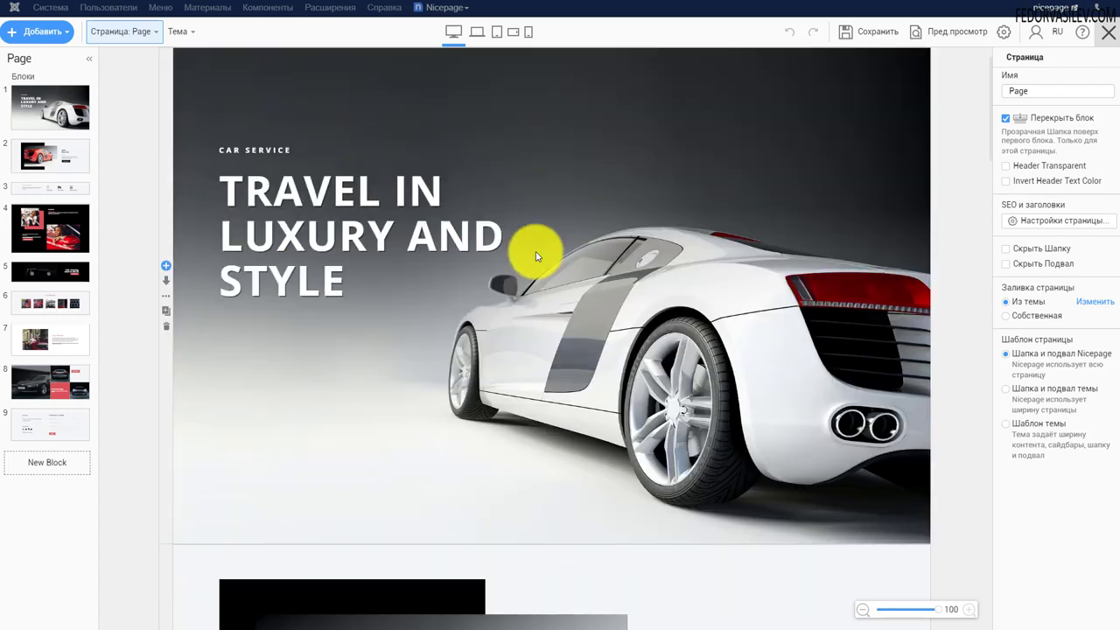
scroll(521, 248, "down", 4)
scroll(513, 305, "up", 10)
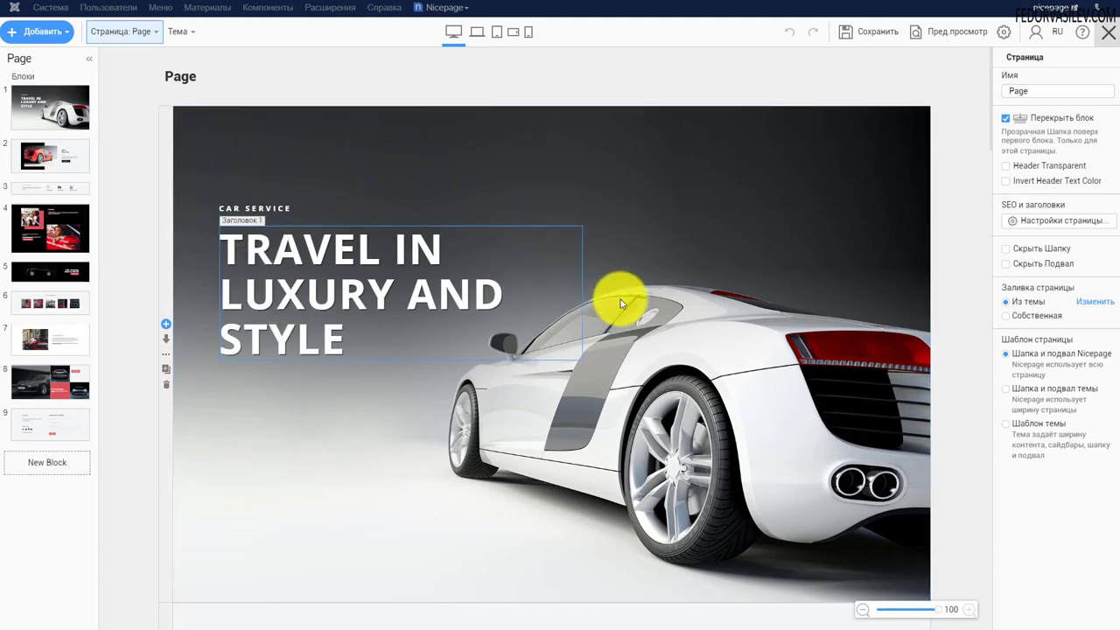
scroll(388, 250, "down", 10)
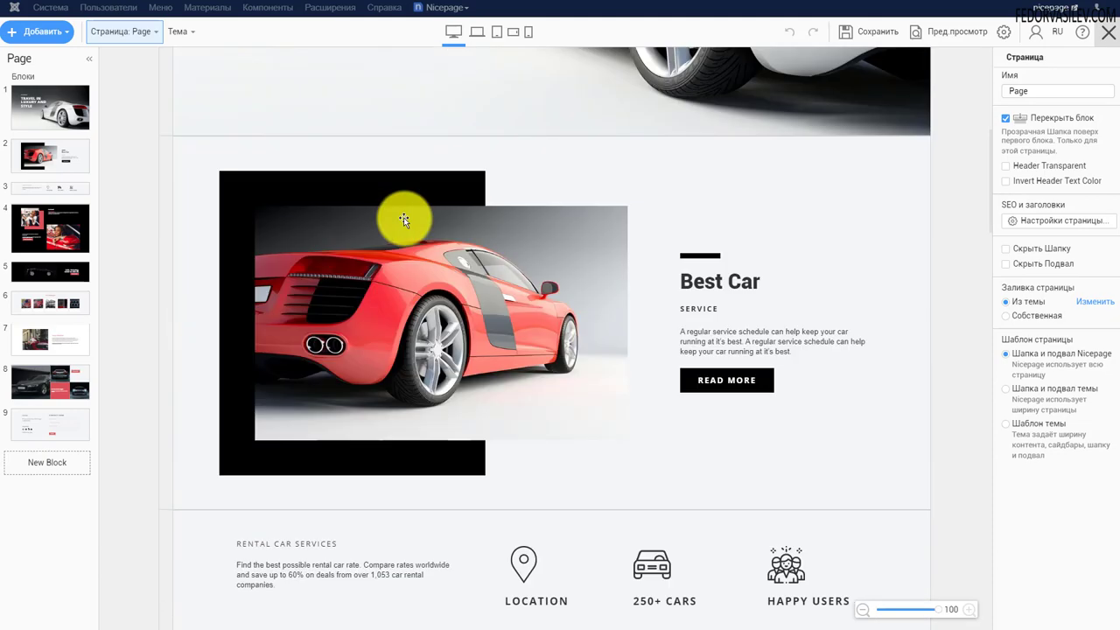
scroll(406, 223, "down", 5)
scroll(415, 247, "up", 15)
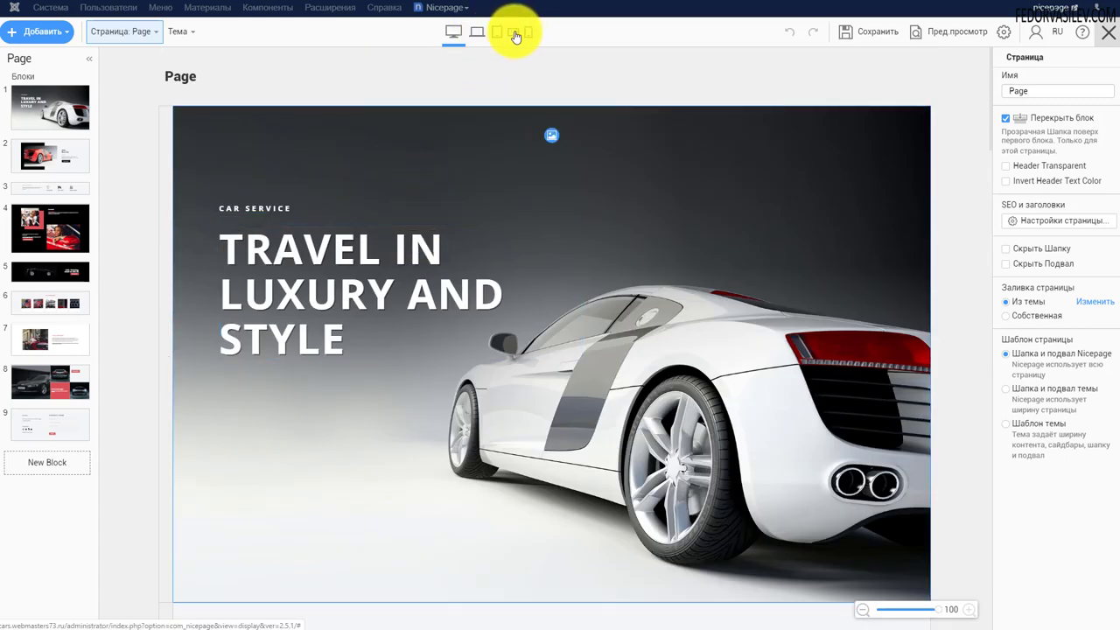
Check the page layout in the laptop, tablet and phone views and return to the desktop view
left_click(480, 34)
left_click(498, 33)
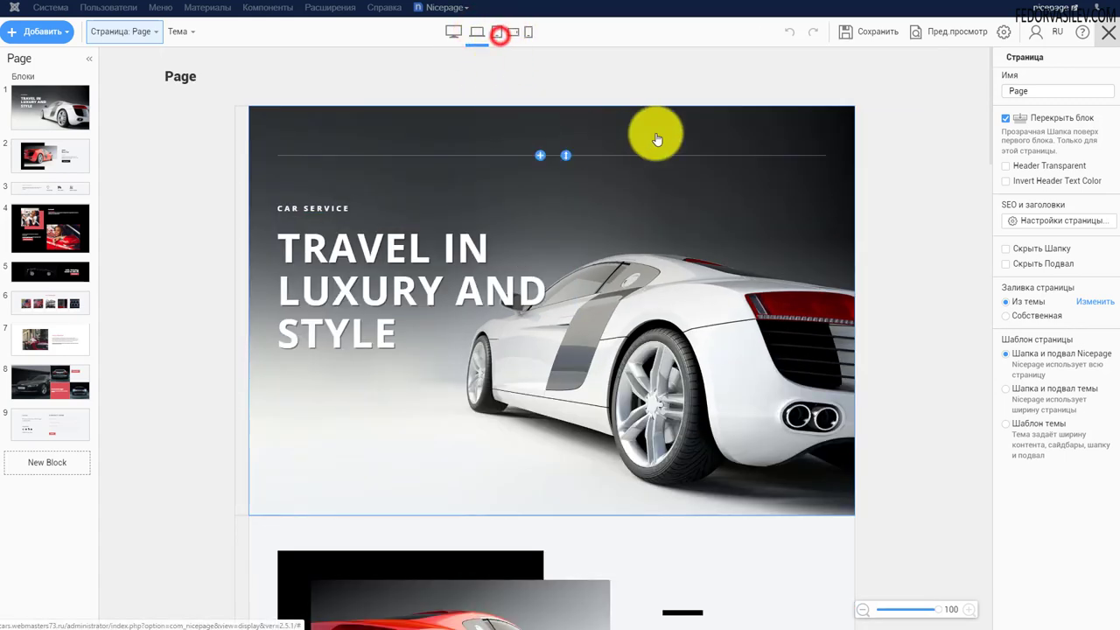
left_click(512, 35)
left_click(528, 33)
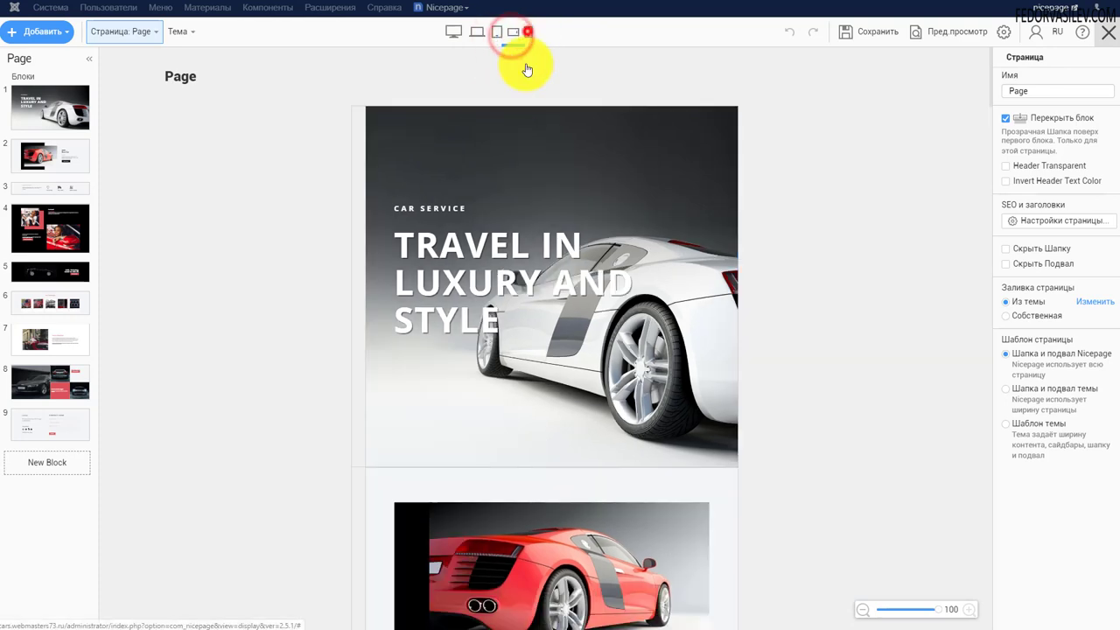
left_click(454, 32)
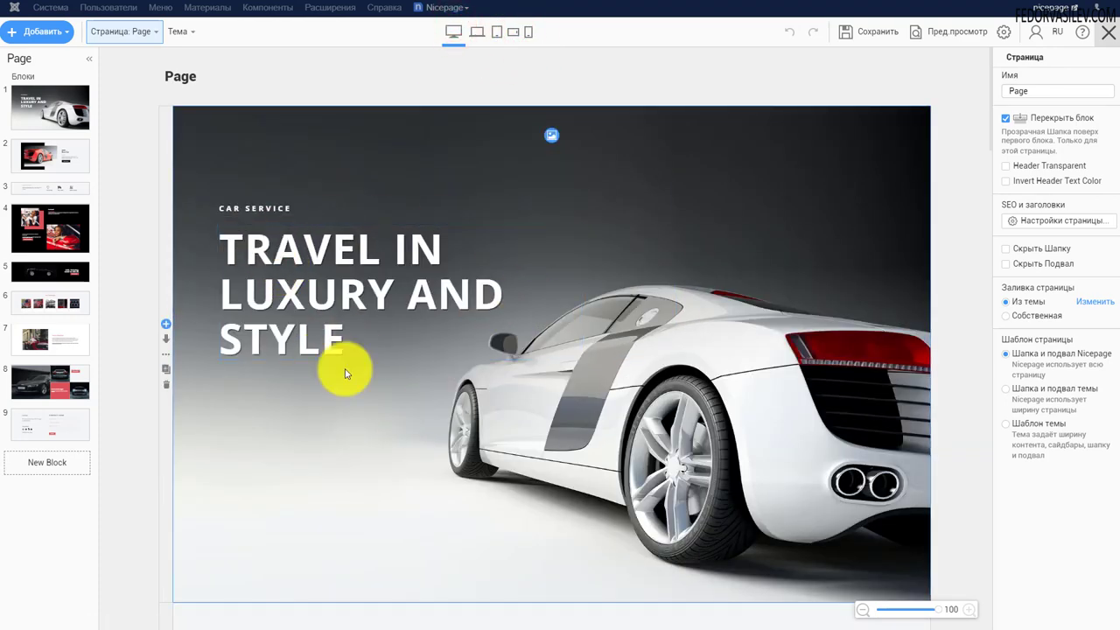
Move the "TRAVEL IN LUXURY AND STYLE" heading above the car in the first block, aligned with the right content margin
left_click(322, 255)
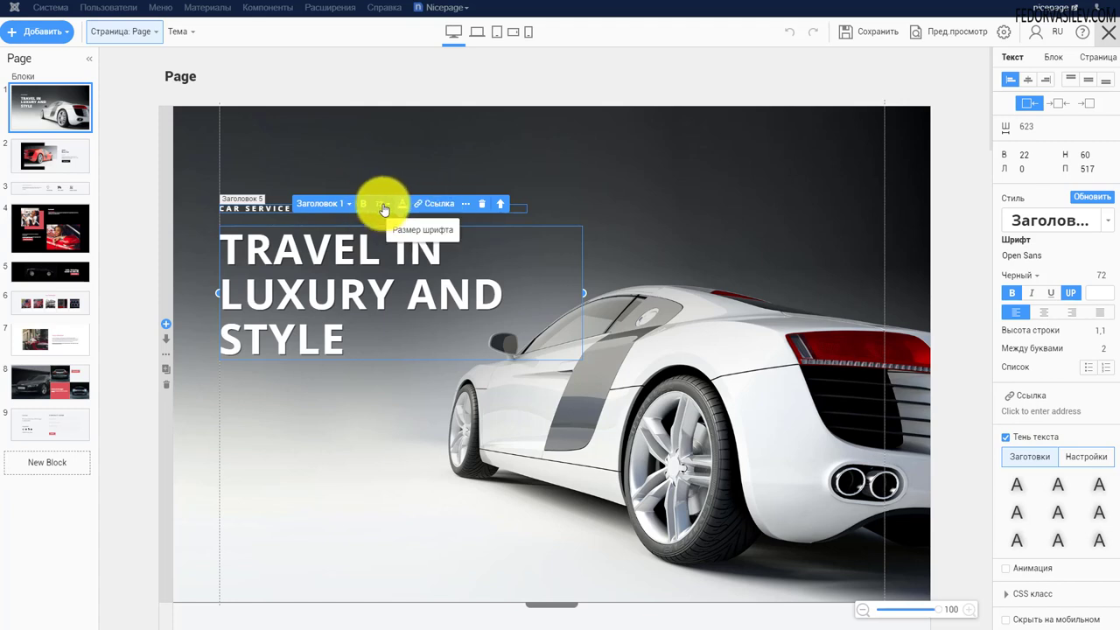
left_click(347, 203)
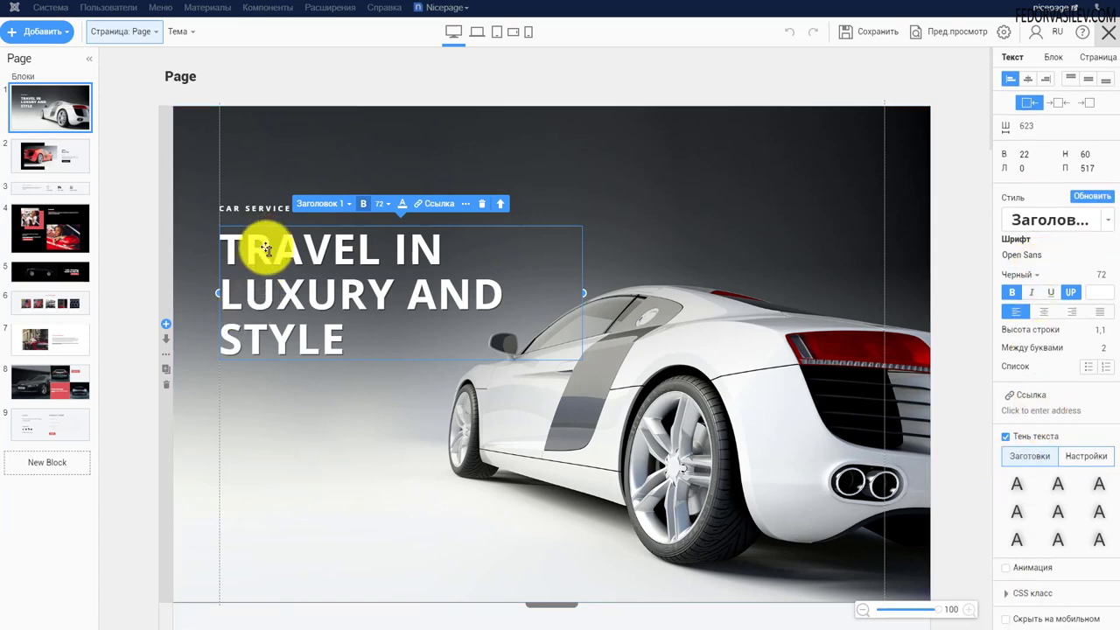
left_click_drag(266, 249, 411, 221)
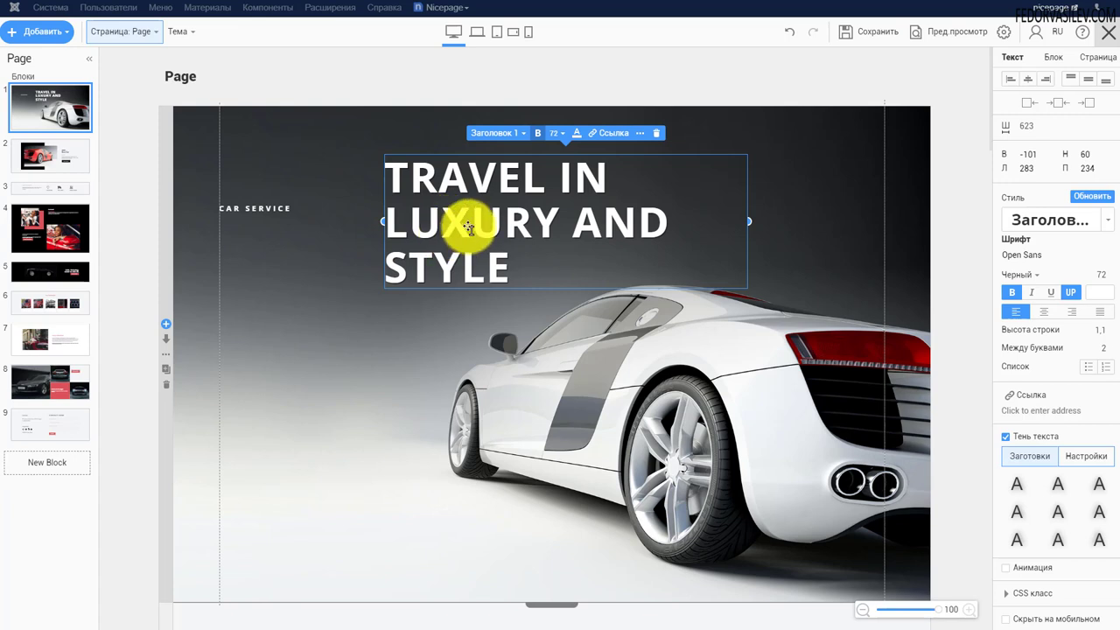
left_click_drag(485, 224, 473, 250)
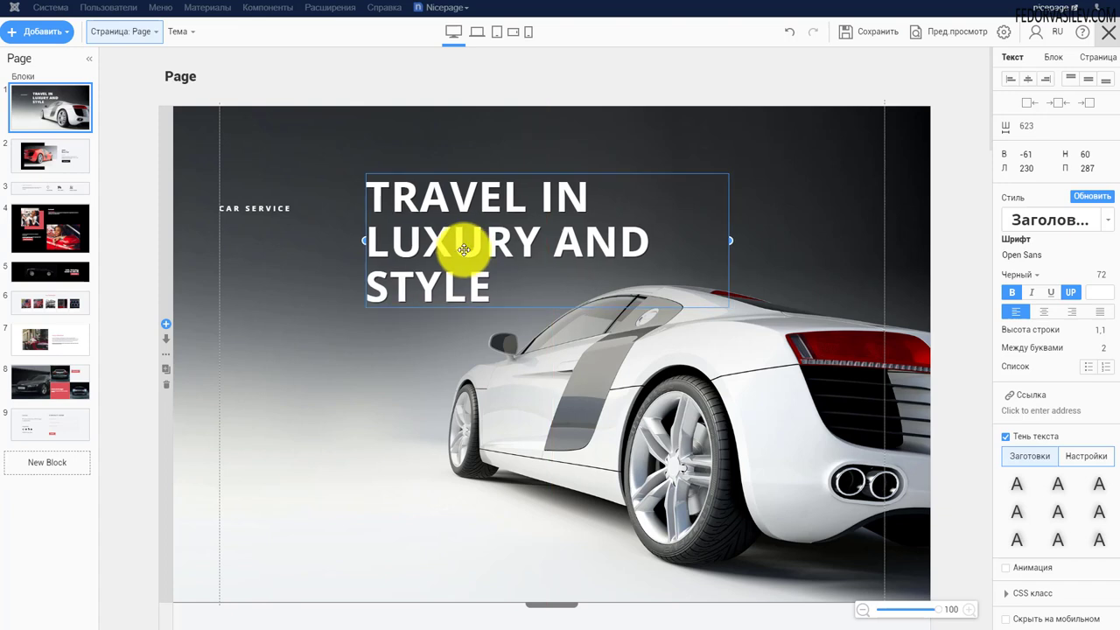
left_click_drag(472, 250, 440, 350)
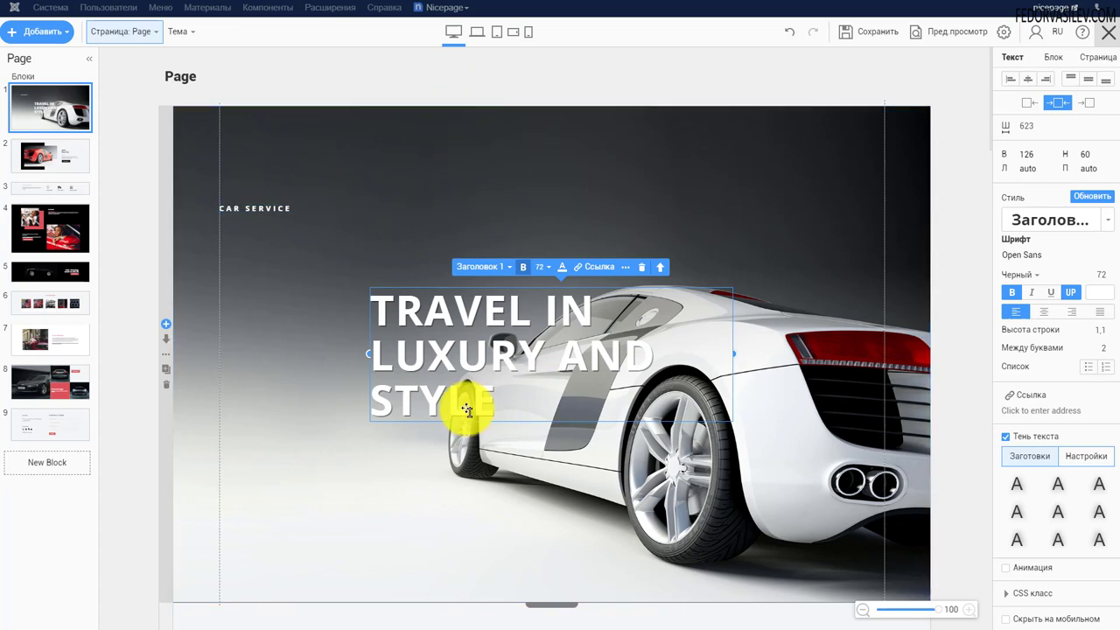
left_click_drag(437, 366, 570, 195)
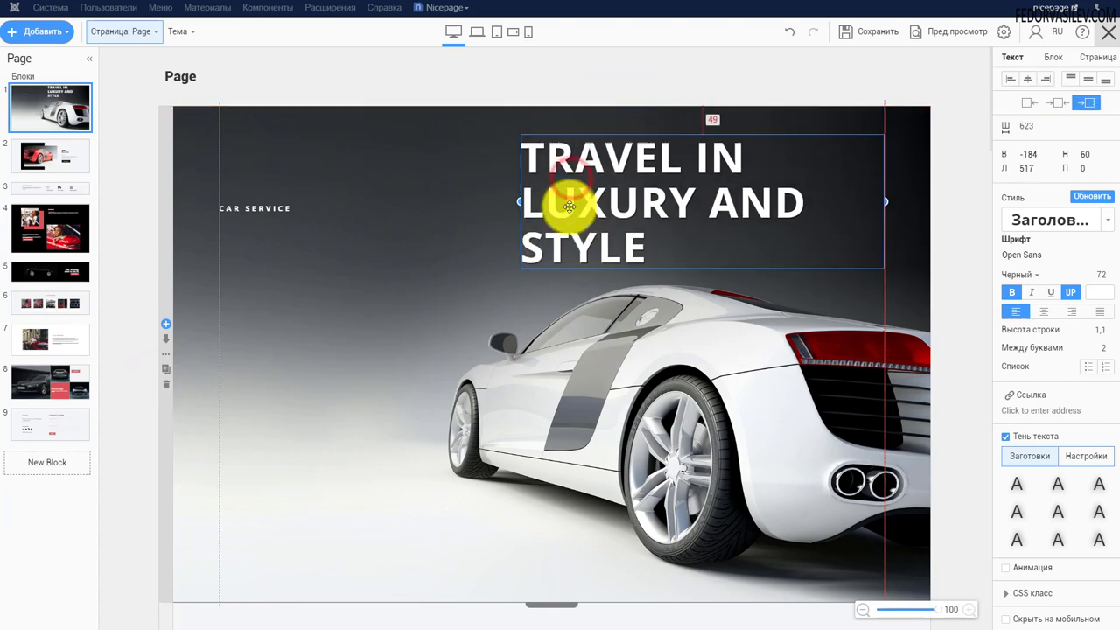
Move the heading lower and toward the left margin in the laptop view, and compare its placement in the desktop and tablet views
left_click(477, 31)
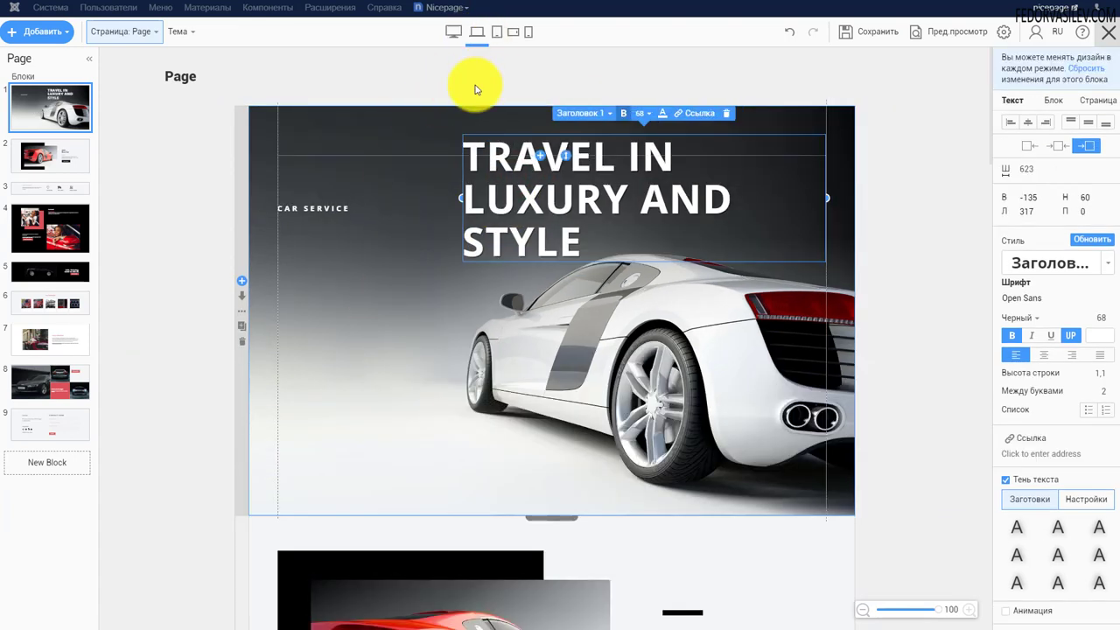
left_click_drag(532, 204, 354, 292)
left_click(454, 32)
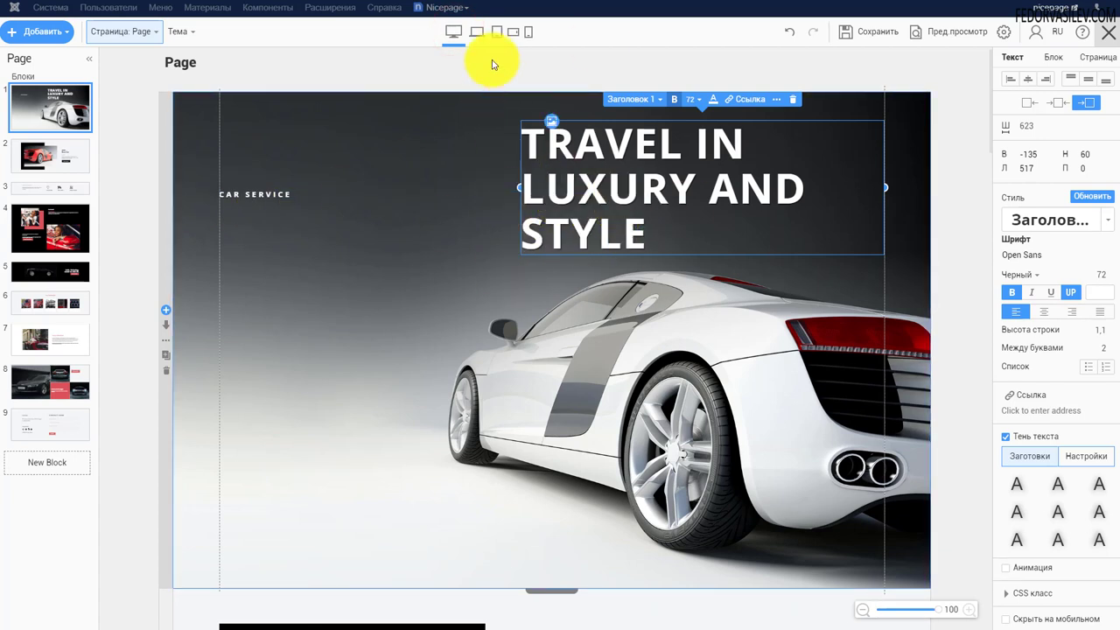
left_click(479, 33)
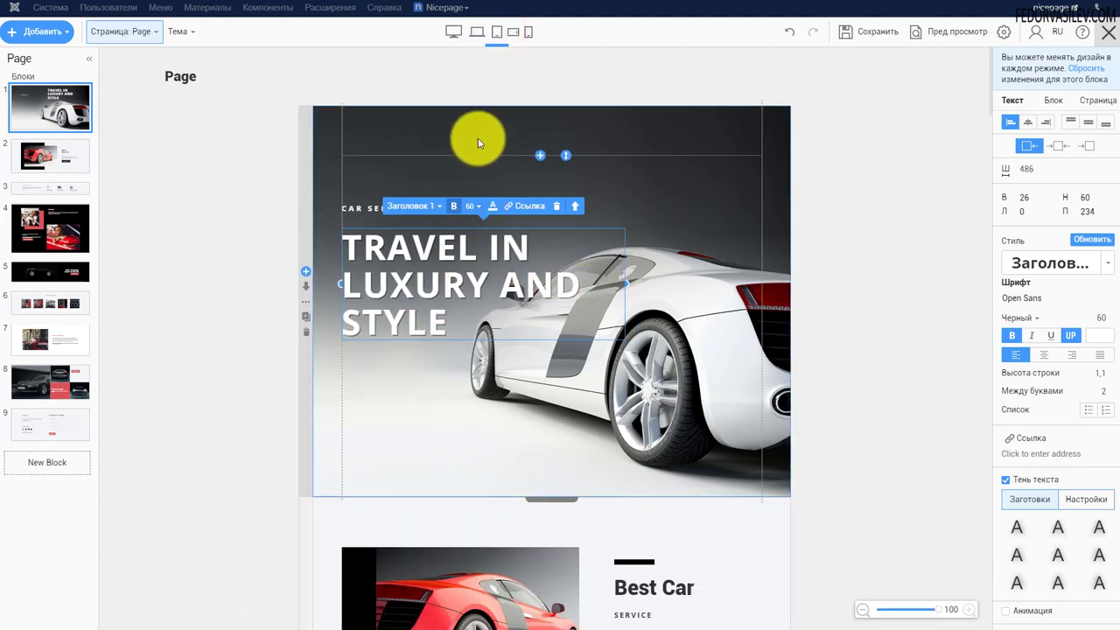
left_click(455, 32)
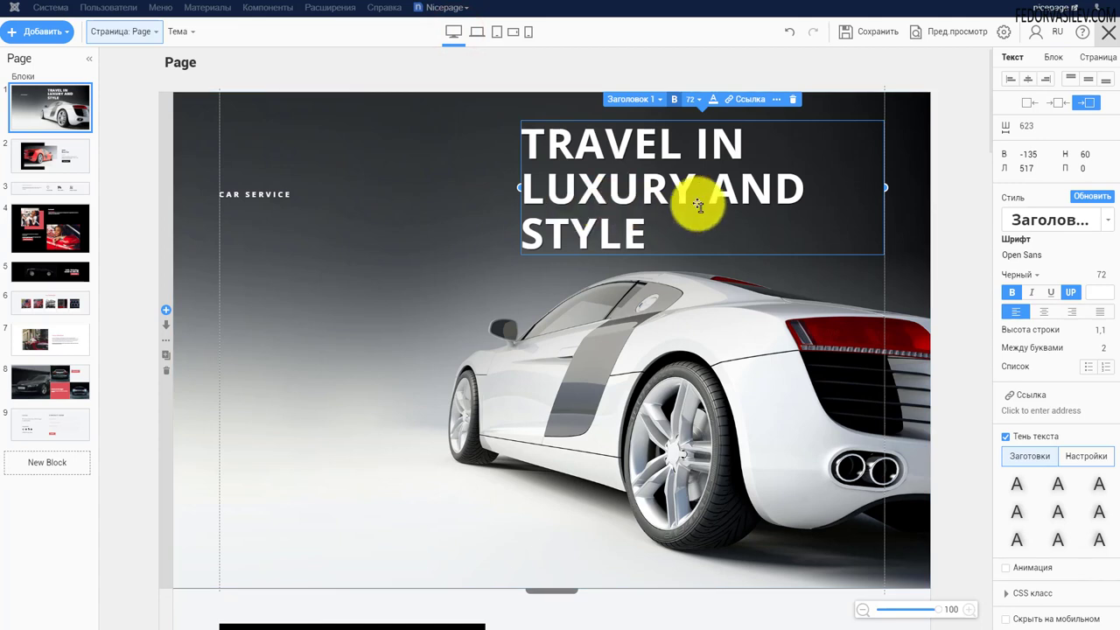
Save the page and look through its blocks in the desktop preview
left_click(857, 49)
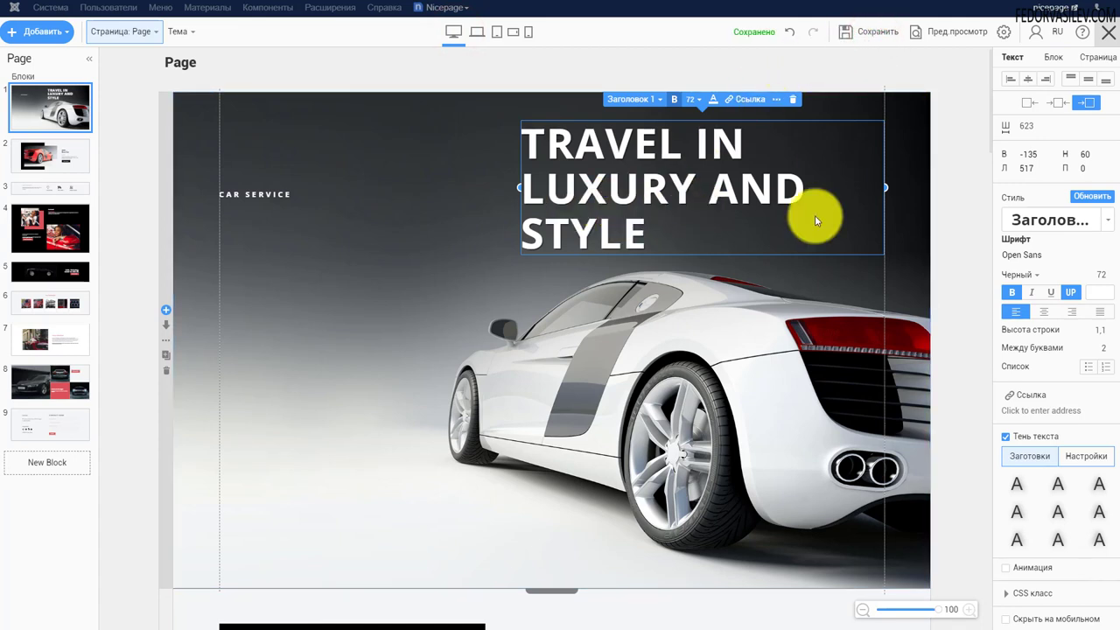
left_click(951, 40)
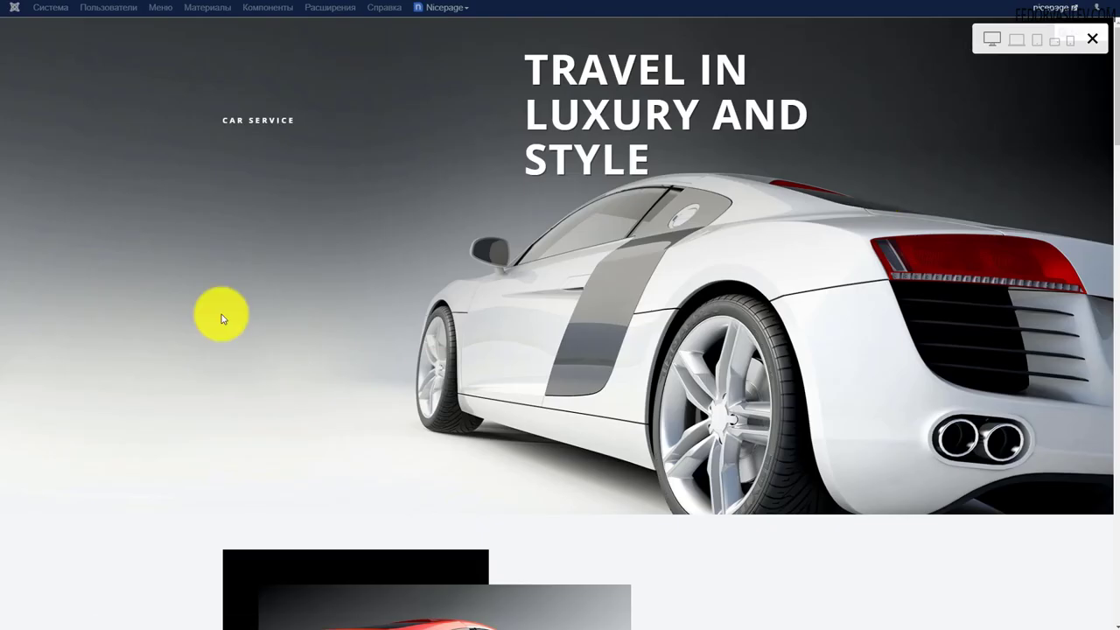
scroll(586, 217, "down", 15)
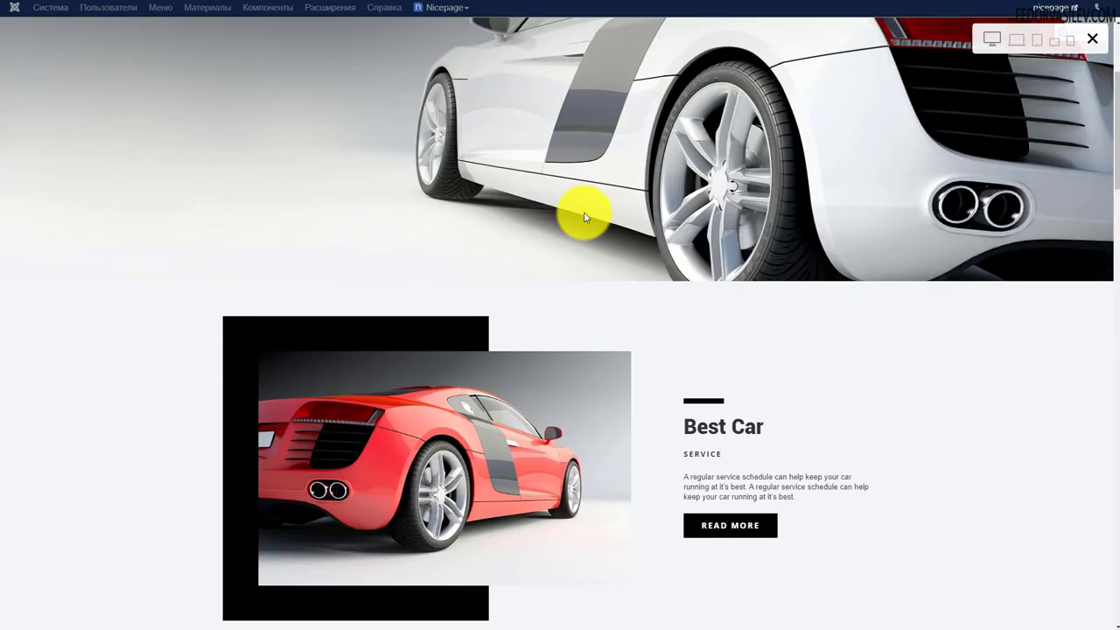
scroll(581, 220, "down", 5)
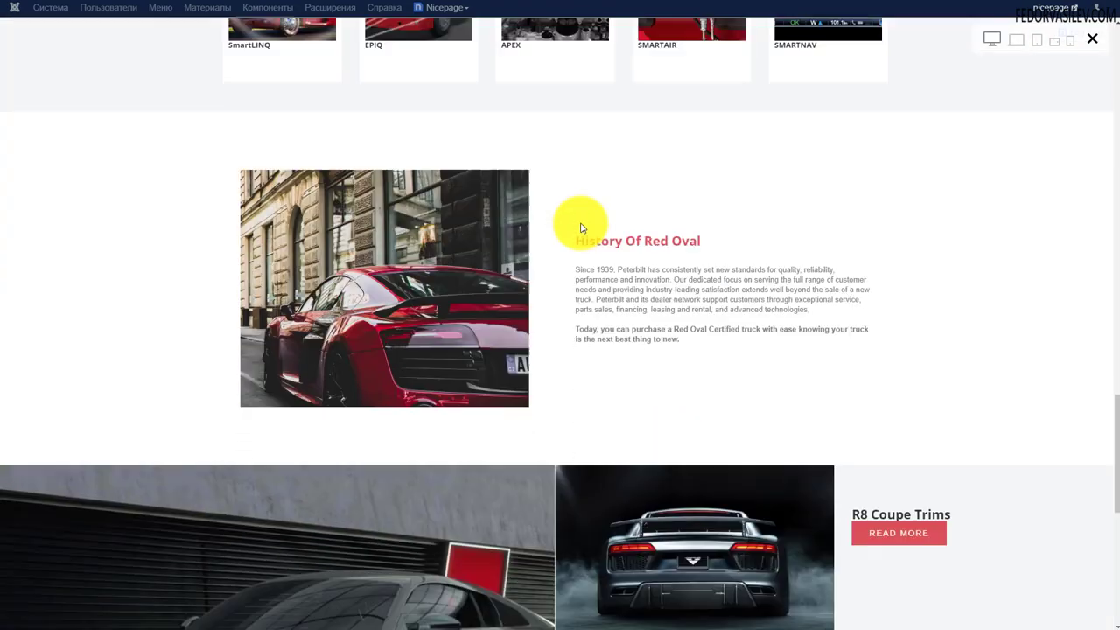
Leave the preview and move the "TRAVEL IN LUXURY AND STYLE" heading about 15 px below the "CAR SERVICE" label, 36 px from the left margin
scroll(517, 230, "up", 12)
scroll(805, 158, "up", 5)
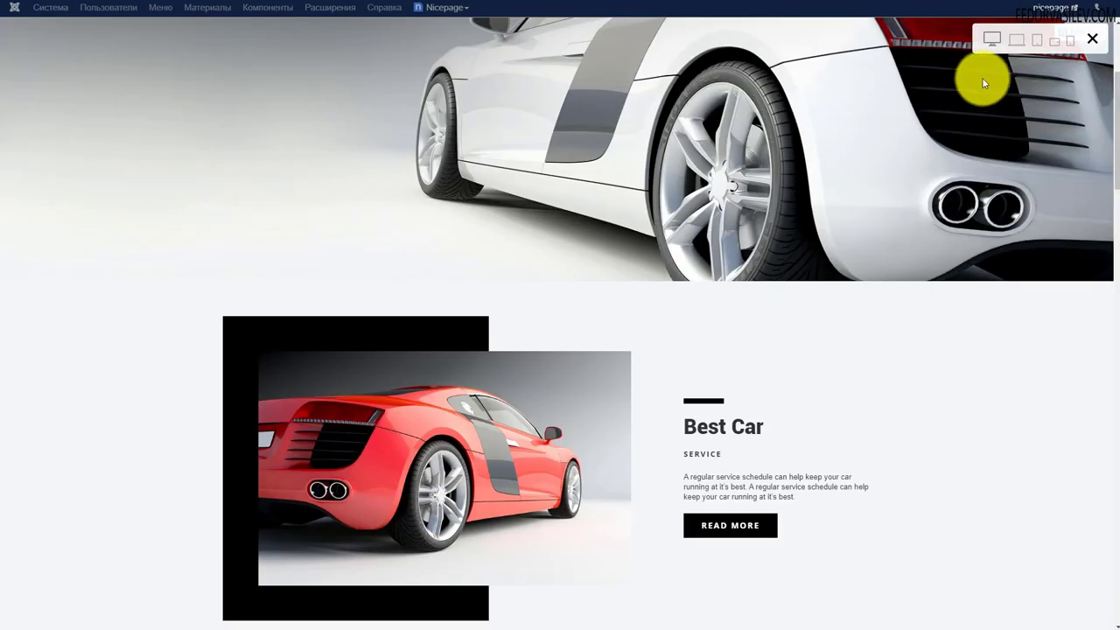
left_click(1094, 41)
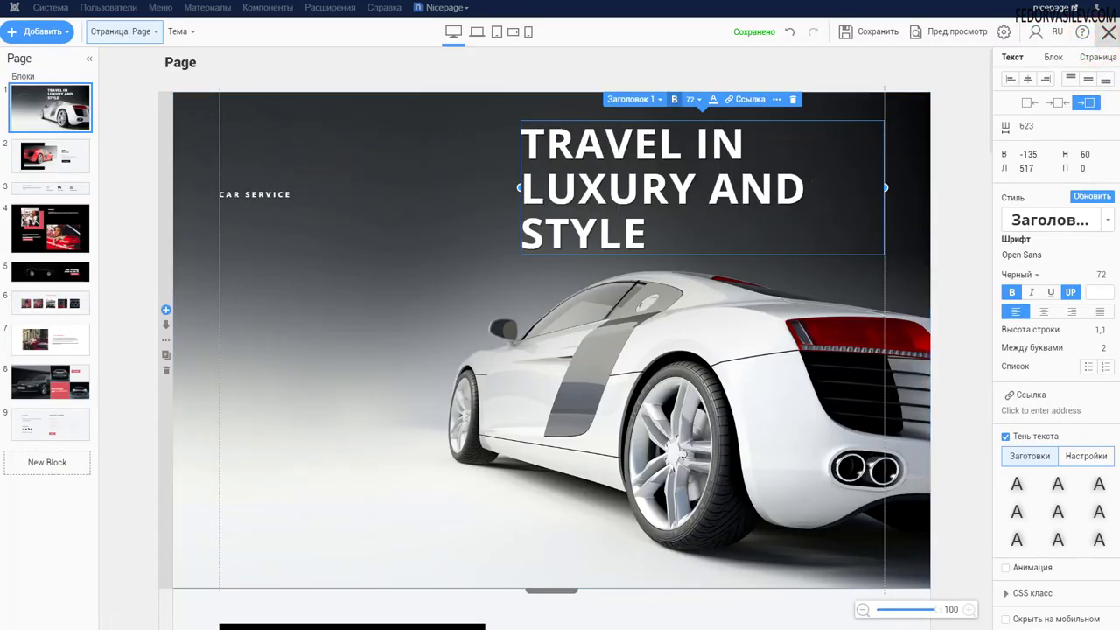
scroll(400, 375, "down", 6)
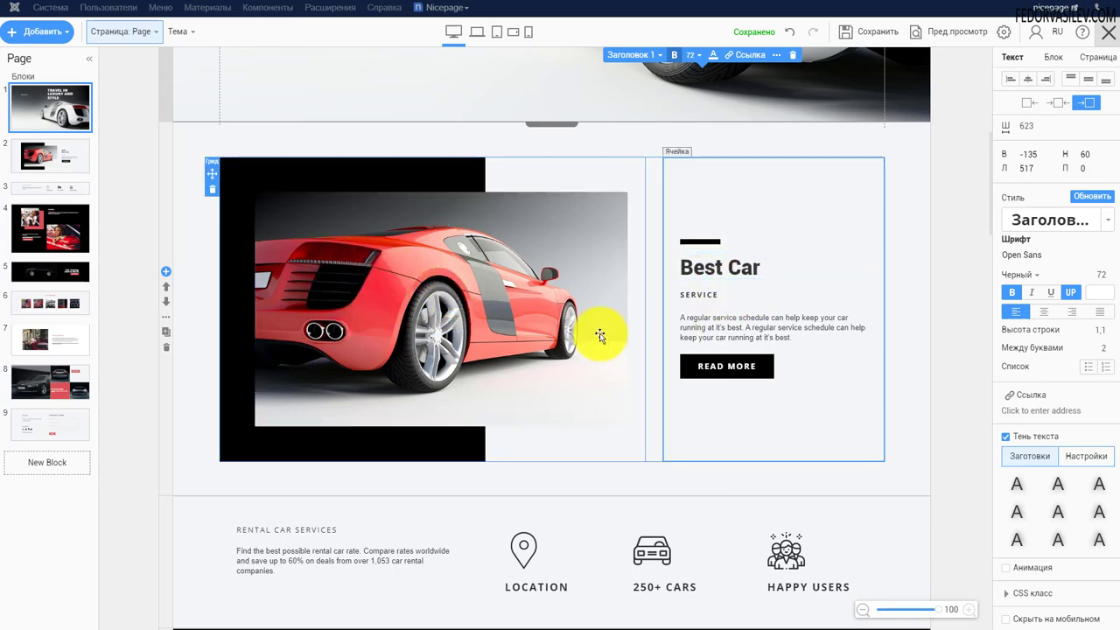
scroll(450, 297, "down", 4)
scroll(450, 325, "up", 8)
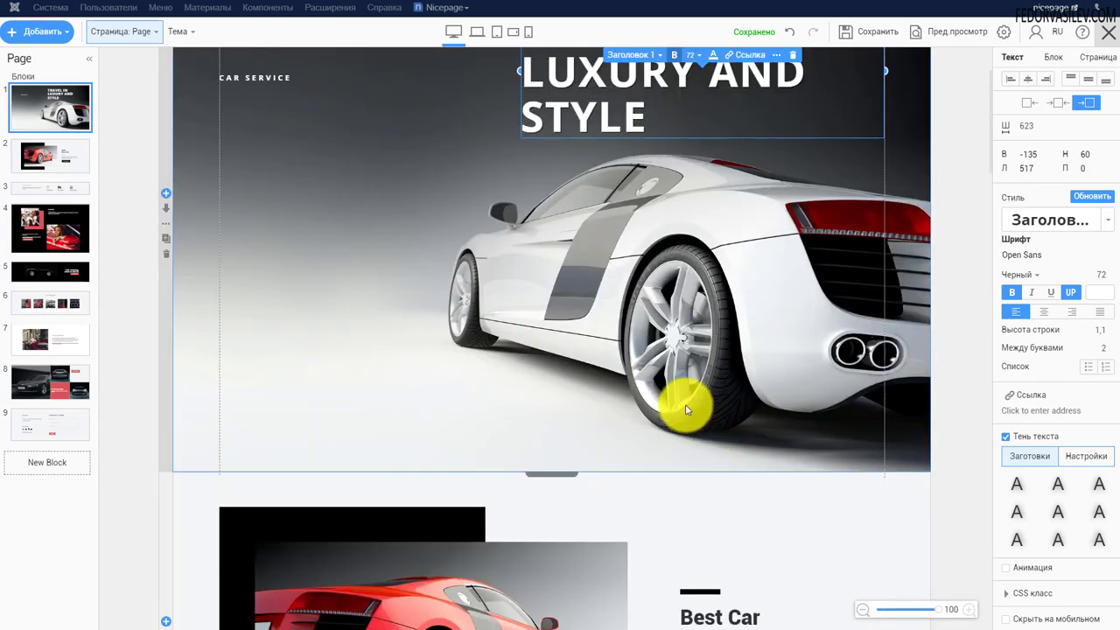
scroll(674, 406, "up", 2)
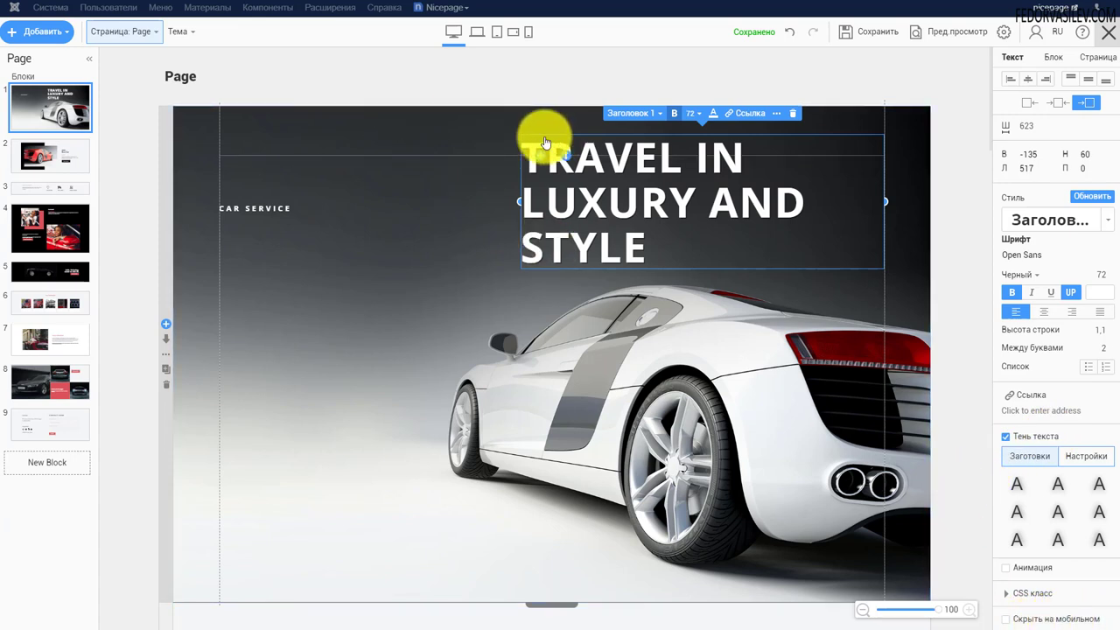
left_click_drag(535, 183, 271, 259)
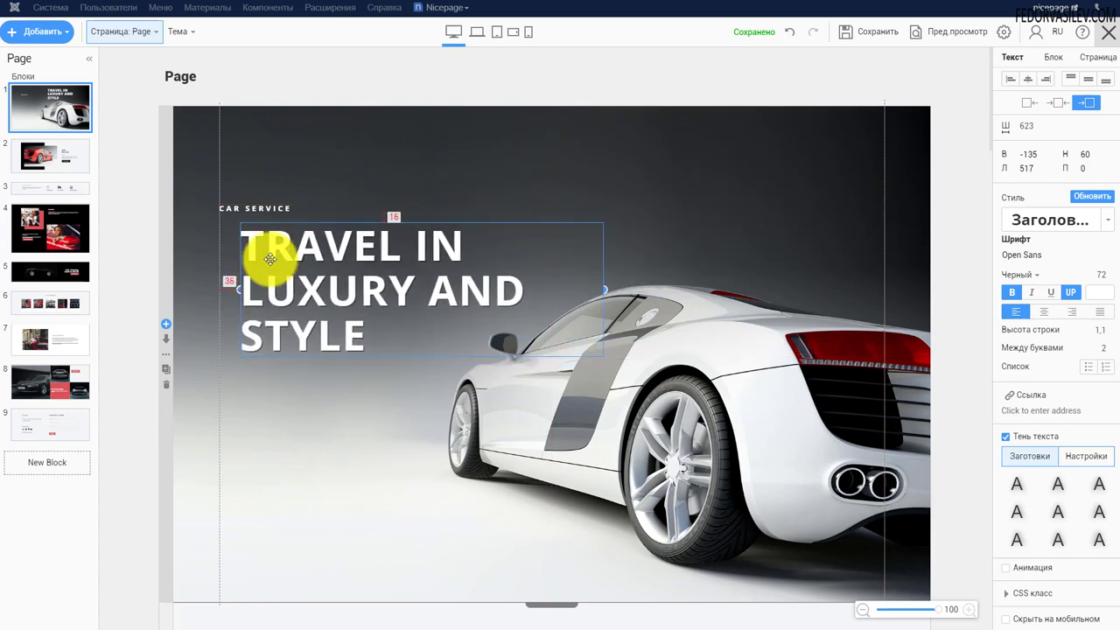
Show both ways to open the image picker for the first block's background, closing it each time without choosing a picture
left_click(549, 147)
double_click(553, 138)
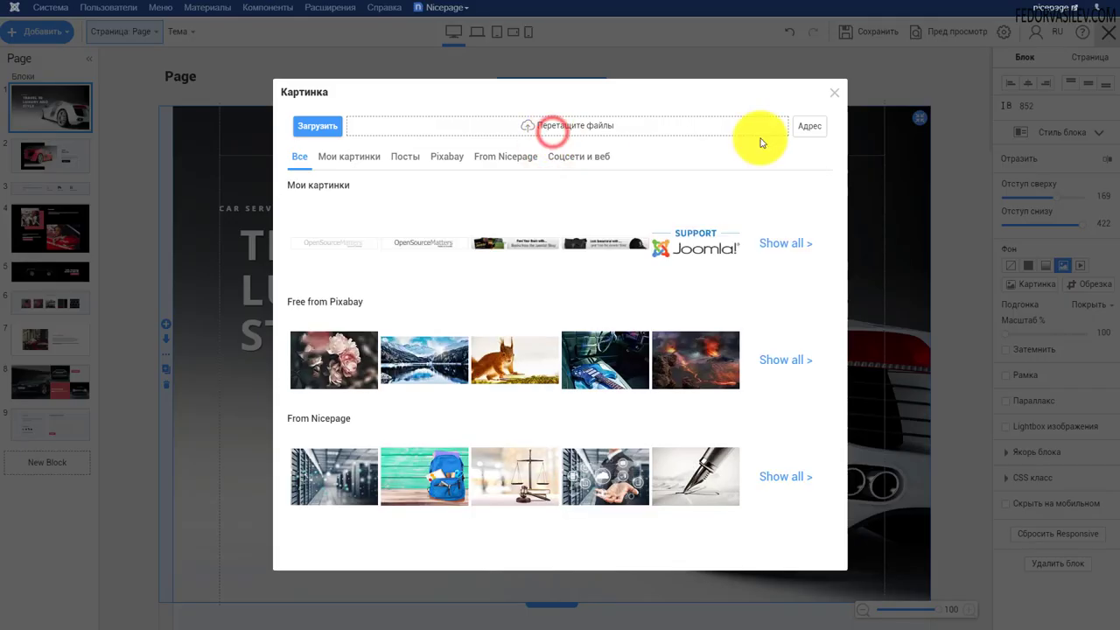
left_click(828, 89)
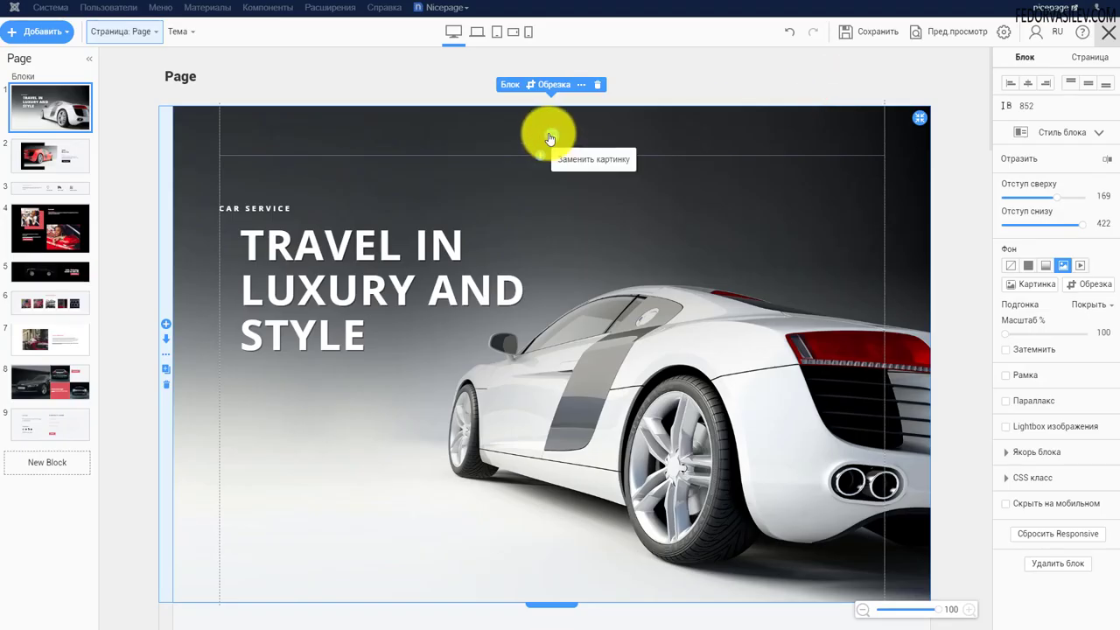
left_click(1039, 288)
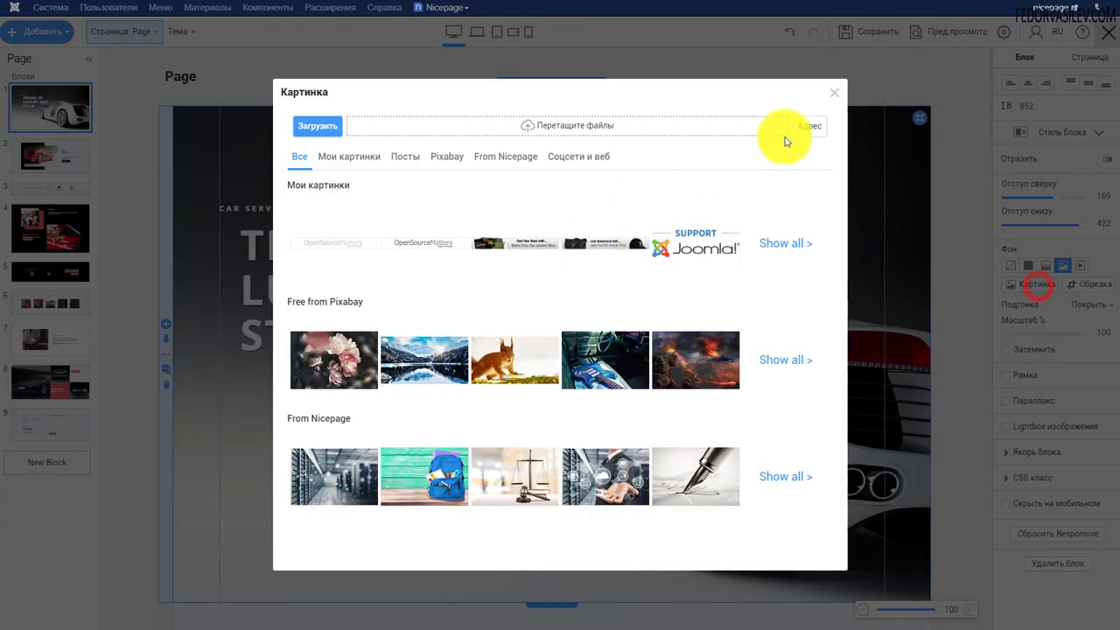
left_click(832, 90)
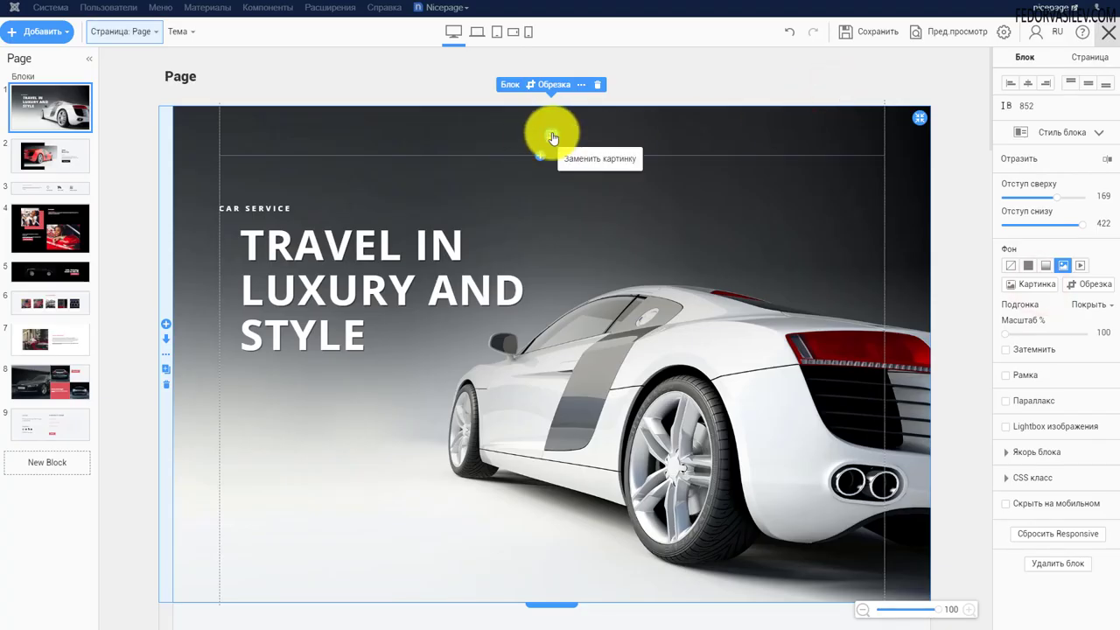
Browse the Pixabay images and the site's own pictures for the block background, and close the picker without choosing one
left_click(553, 137)
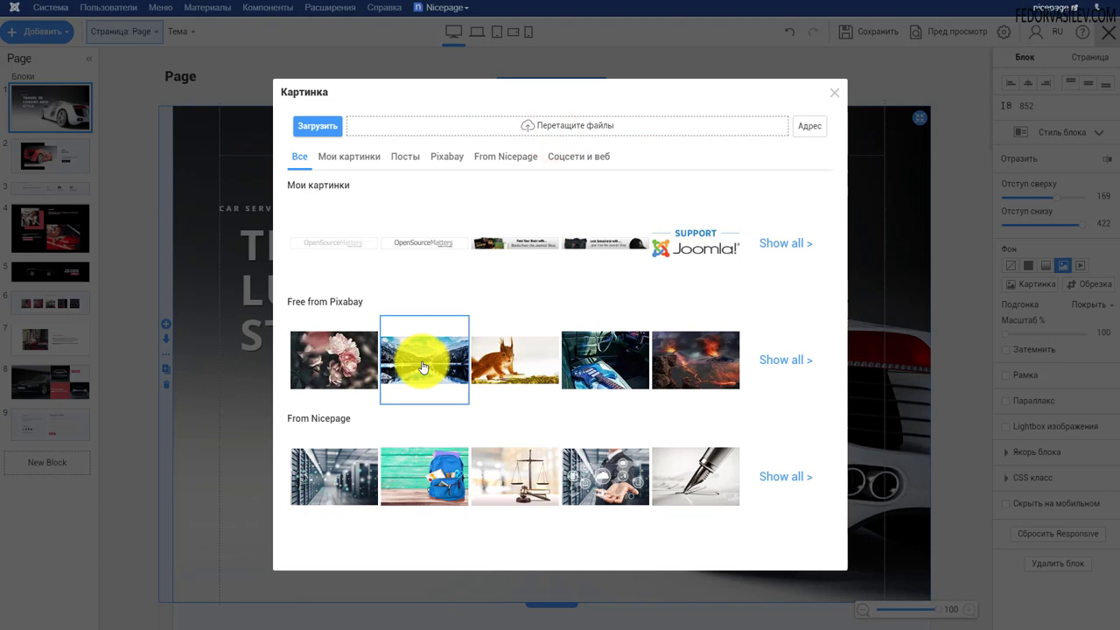
left_click(446, 156)
scroll(525, 320, "down", 1)
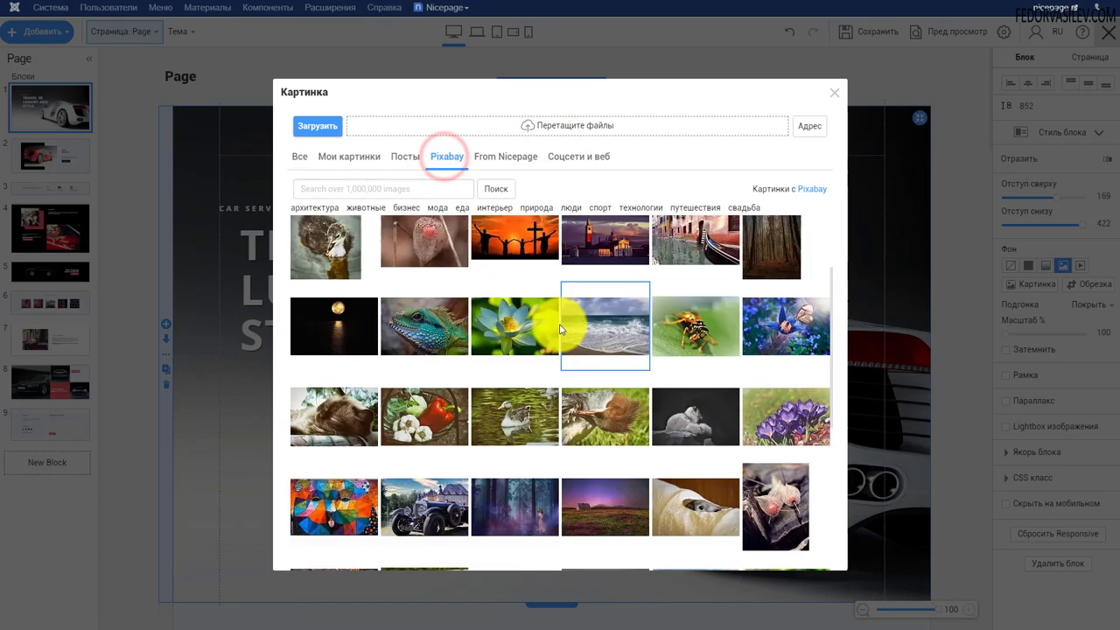
scroll(438, 385, "down", 3)
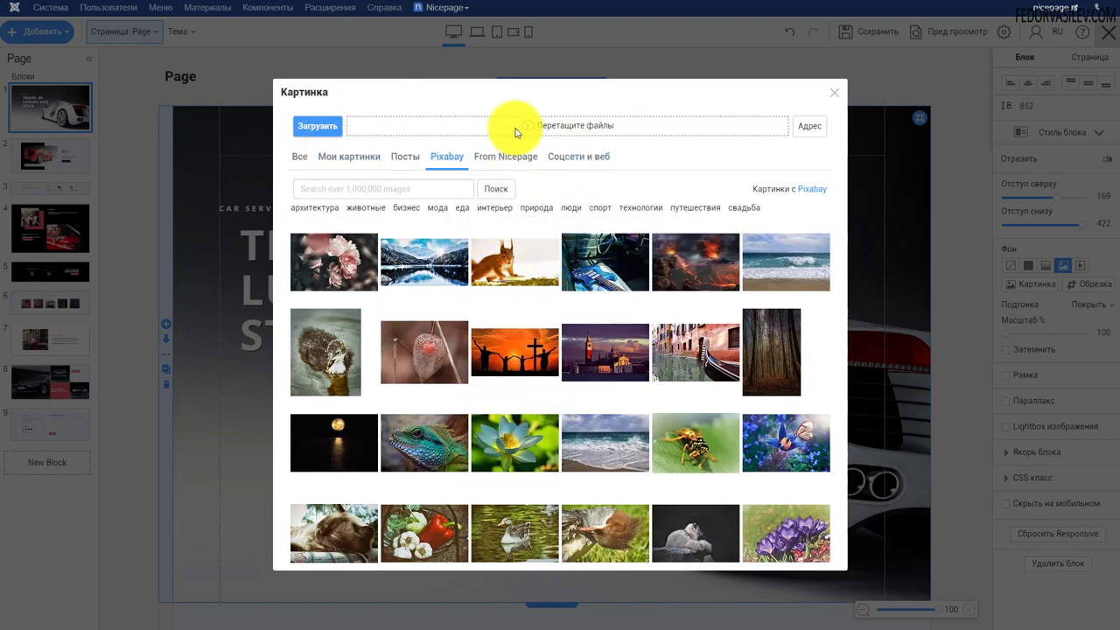
left_click(348, 156)
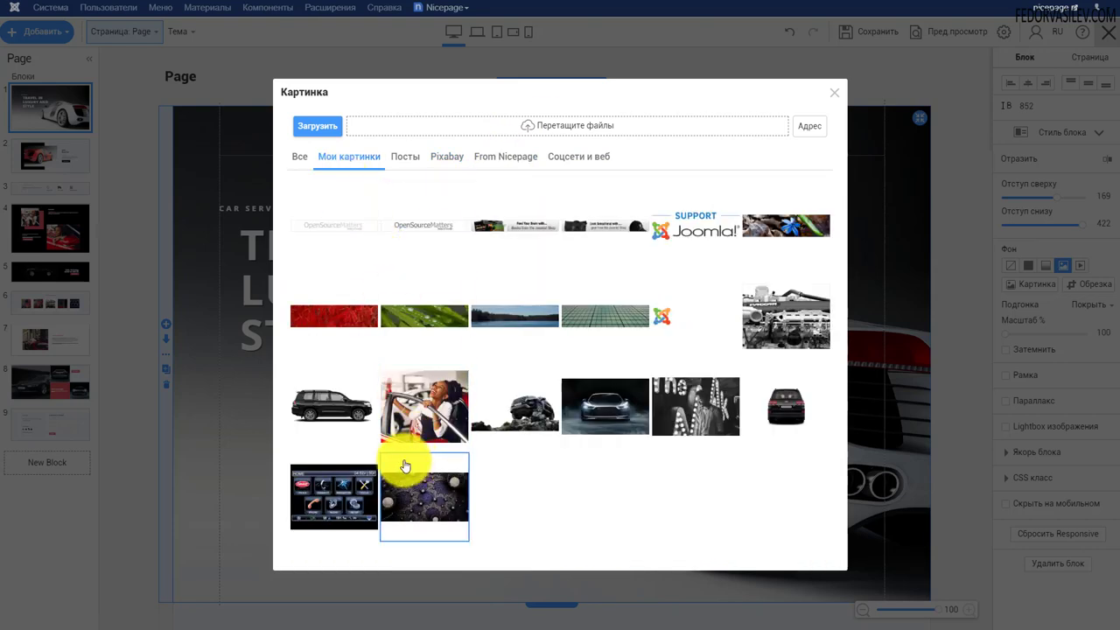
left_click(835, 93)
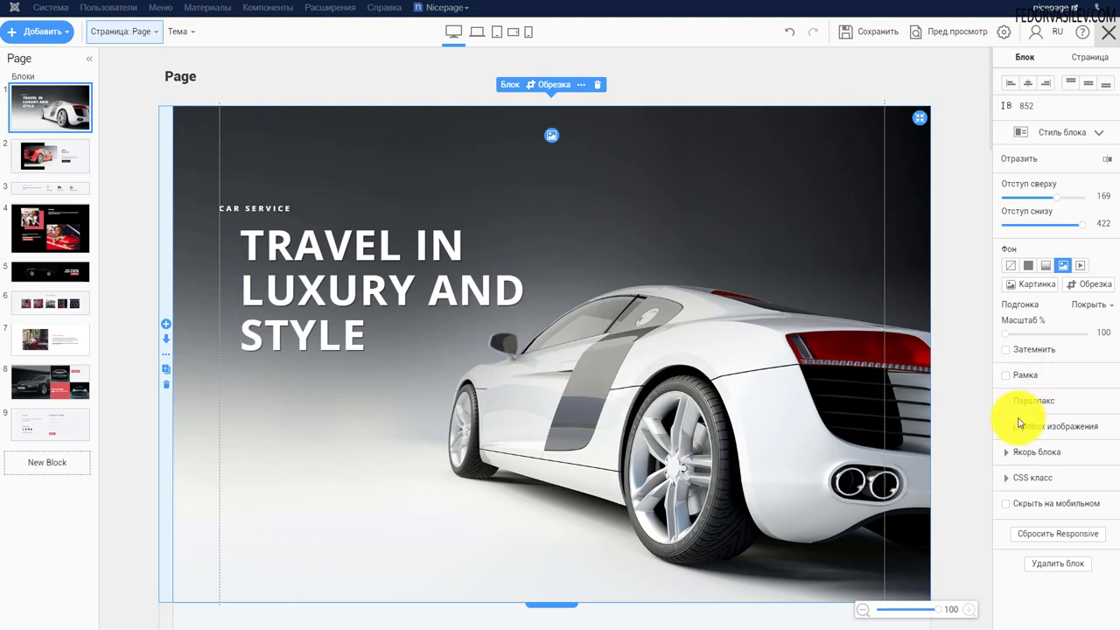
Rename the page as "страница-4" and save it
left_click(1016, 541)
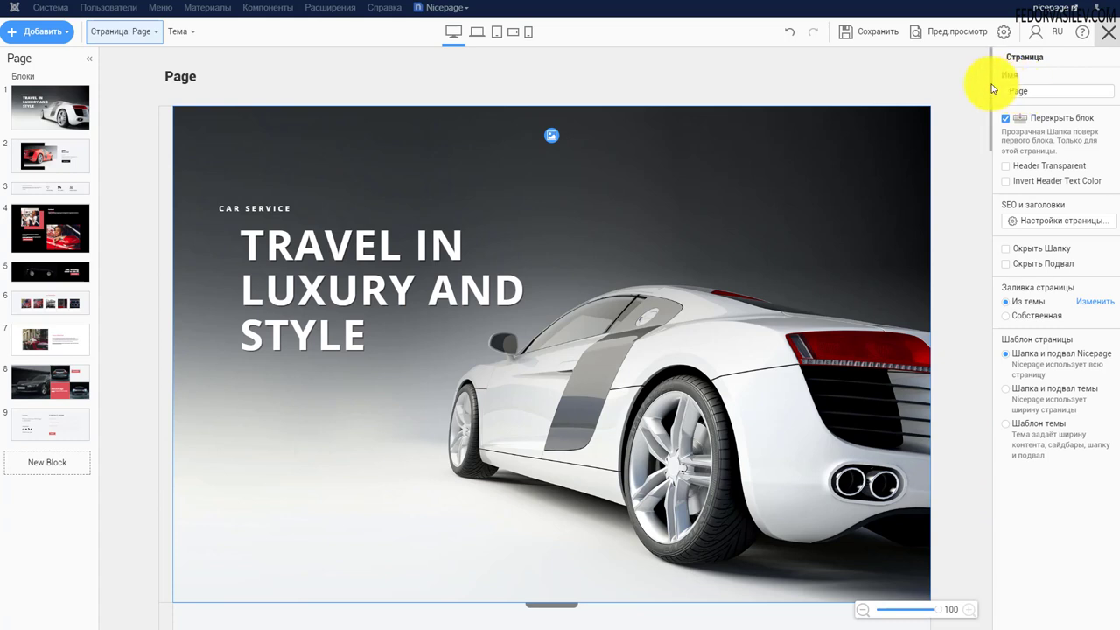
double_click(1036, 92)
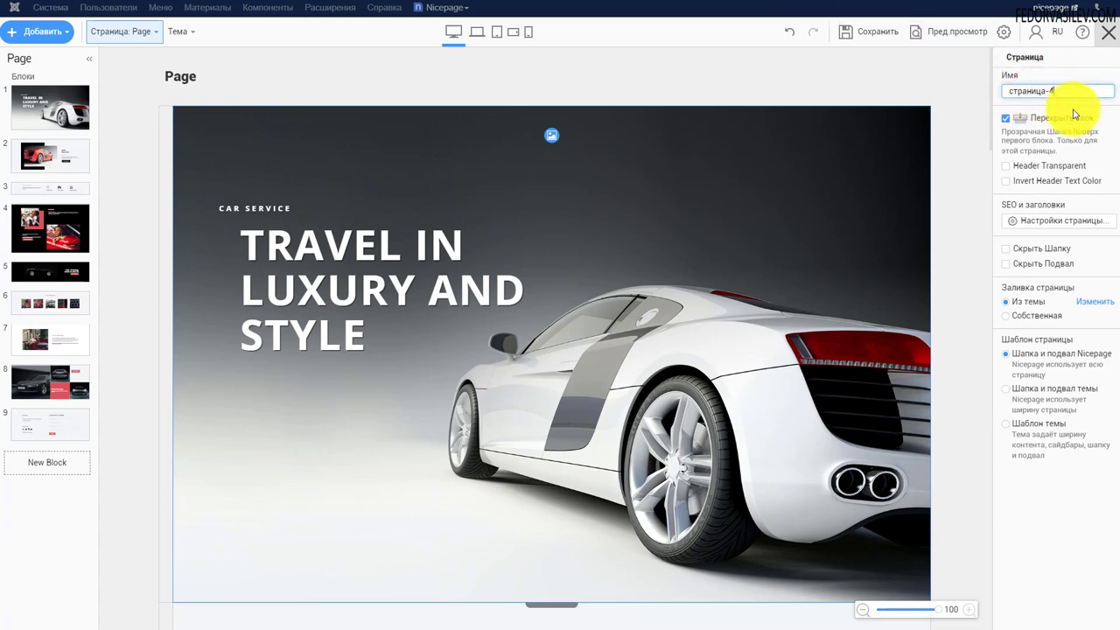
left_click(878, 31)
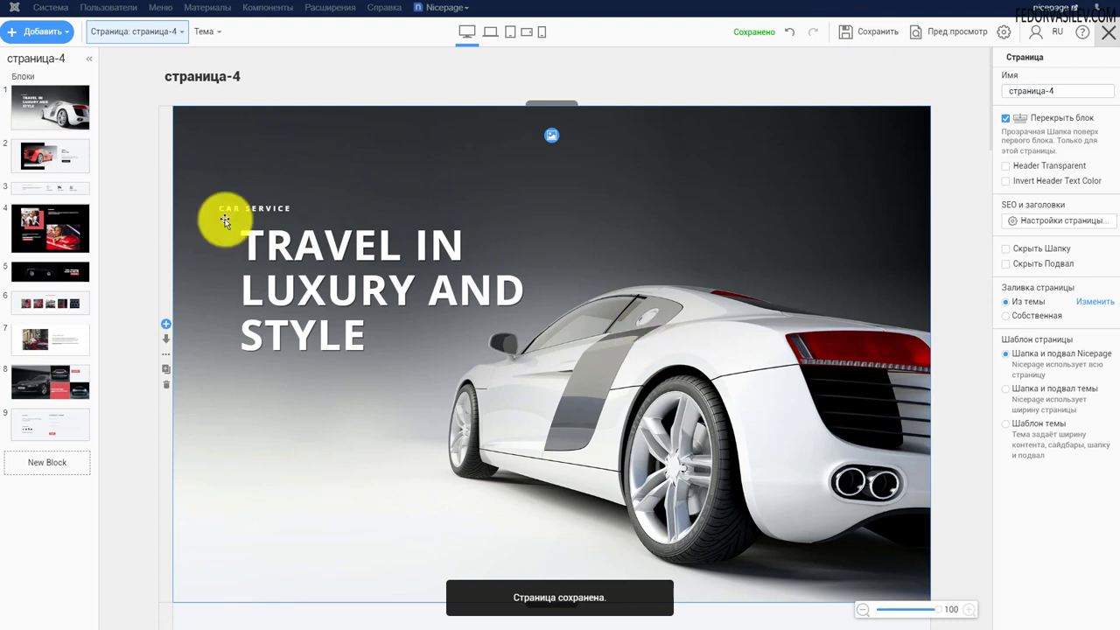
Open the site settings and examine the general options and the default SEO keywords and description fields
left_click(175, 33)
left_click(151, 126)
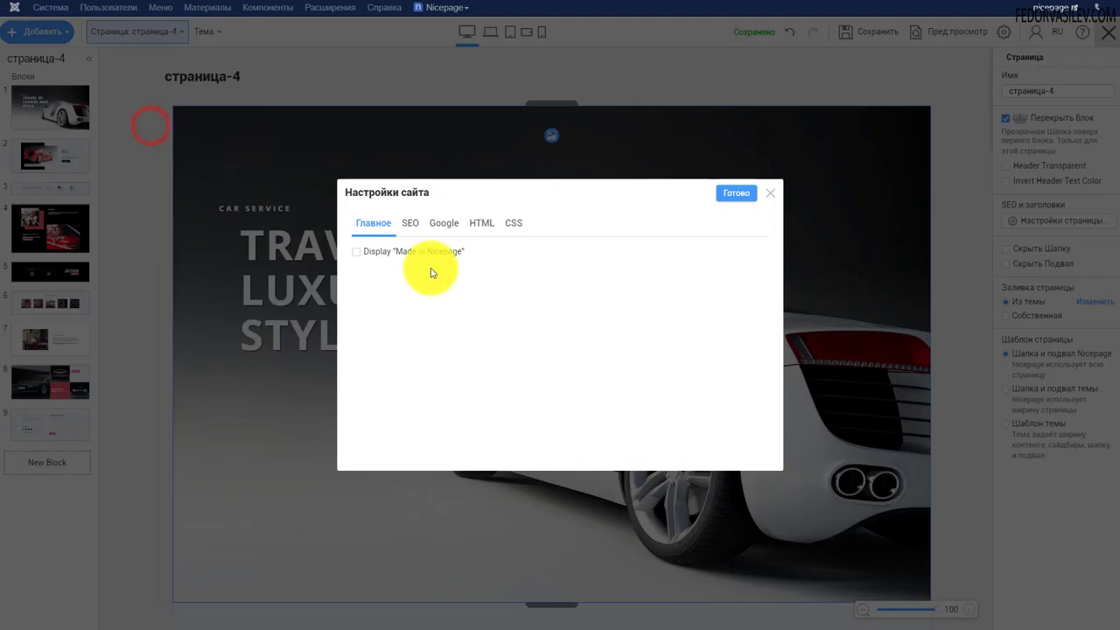
left_click(409, 223)
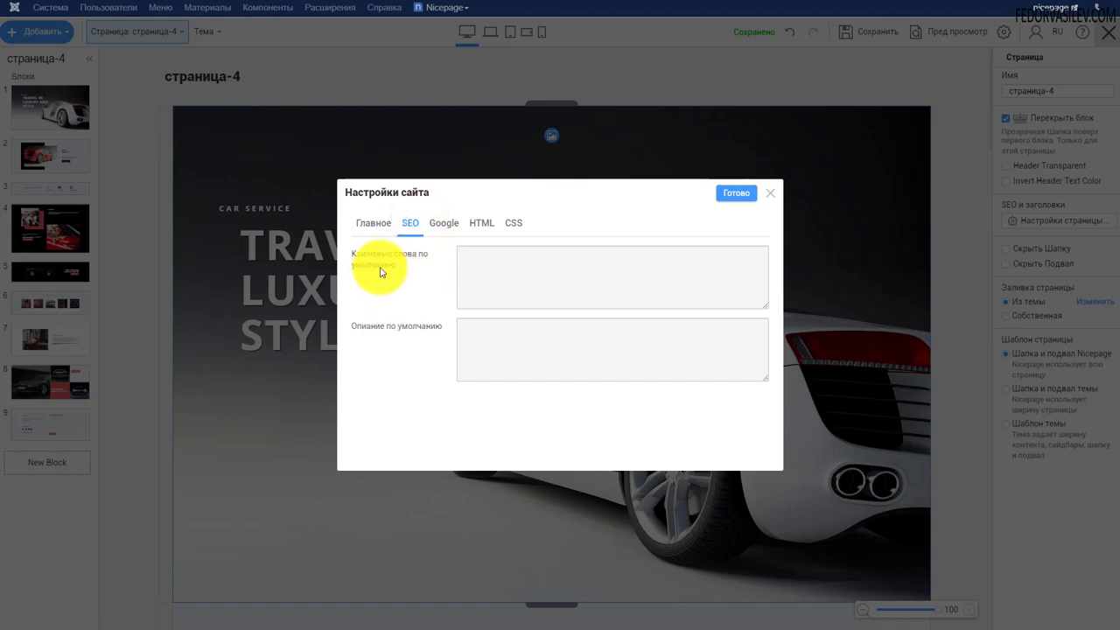
left_click(487, 268)
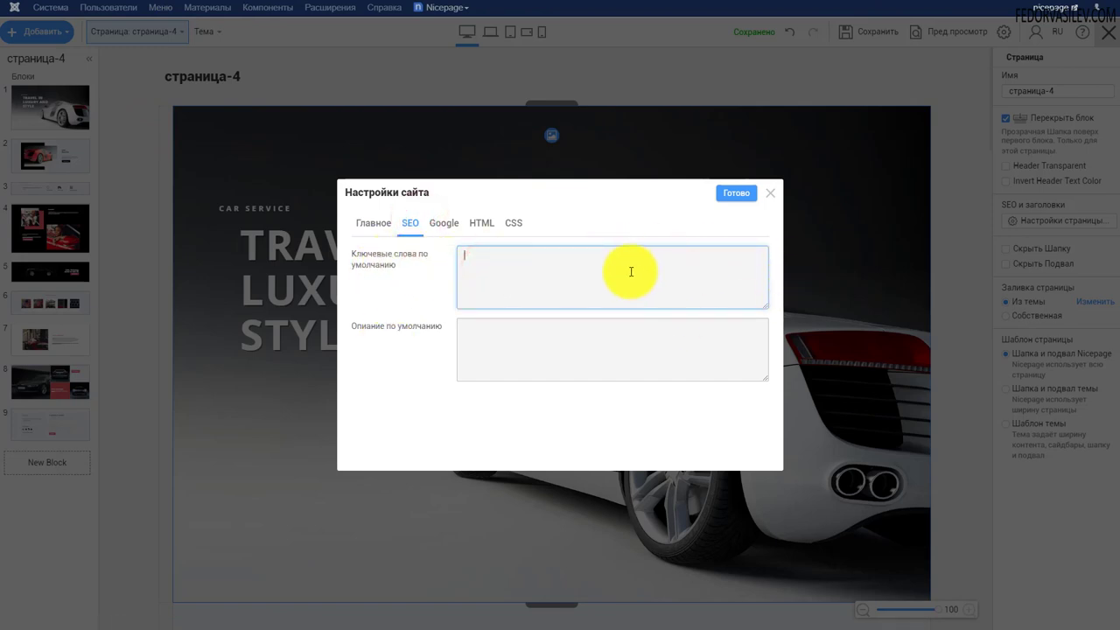
left_click(494, 347)
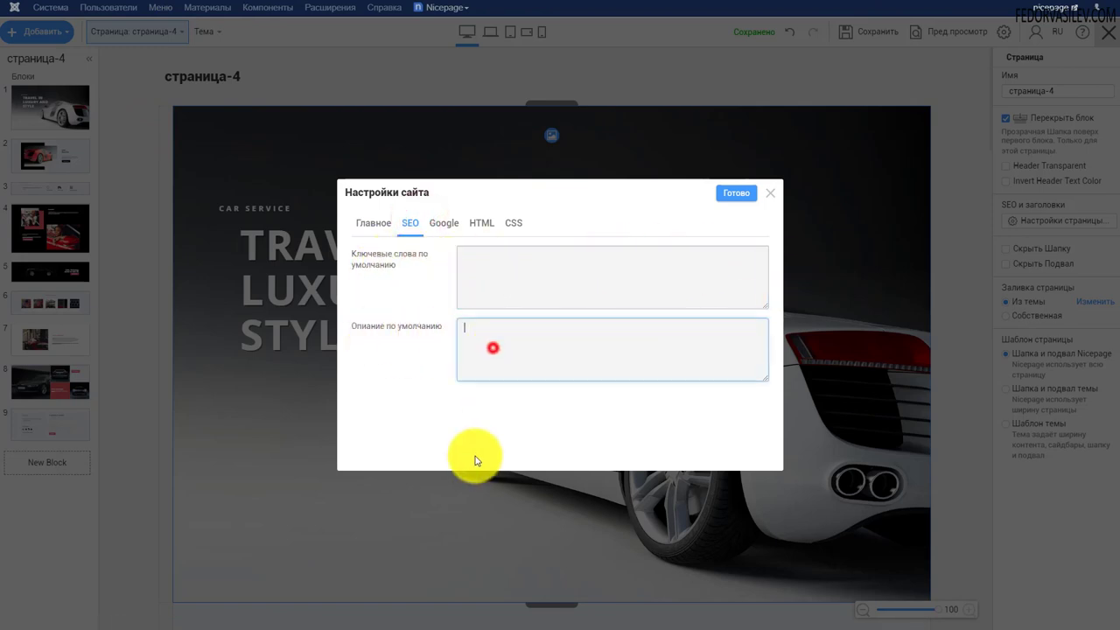
Examine the Google, HTML and CSS sections of the site settings, and close them without changes
left_click(444, 224)
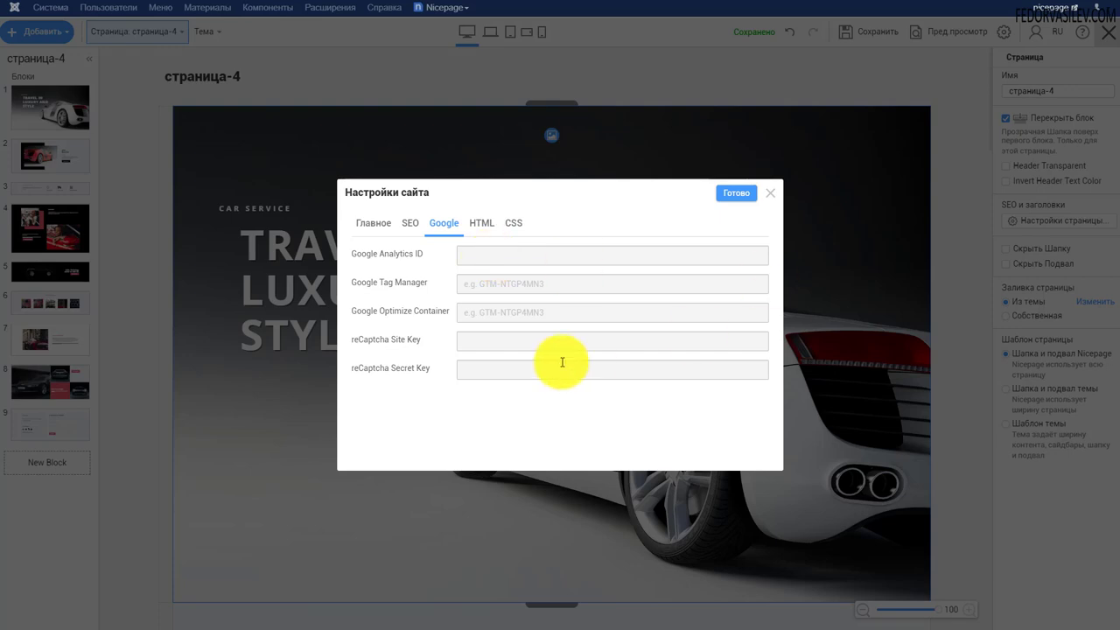
left_click(472, 222)
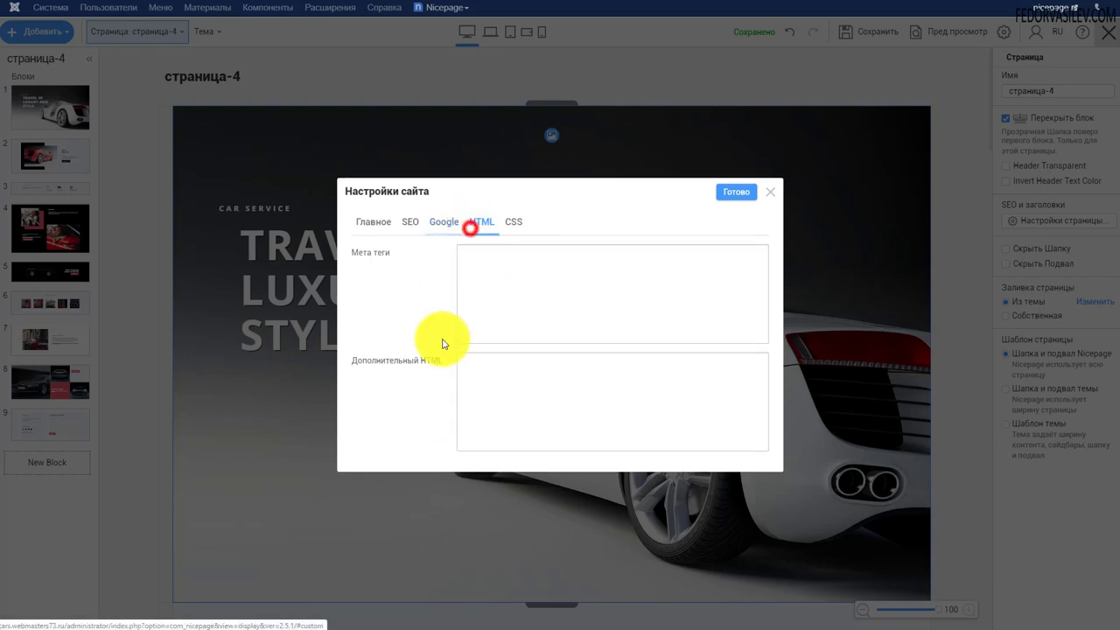
left_click(575, 286)
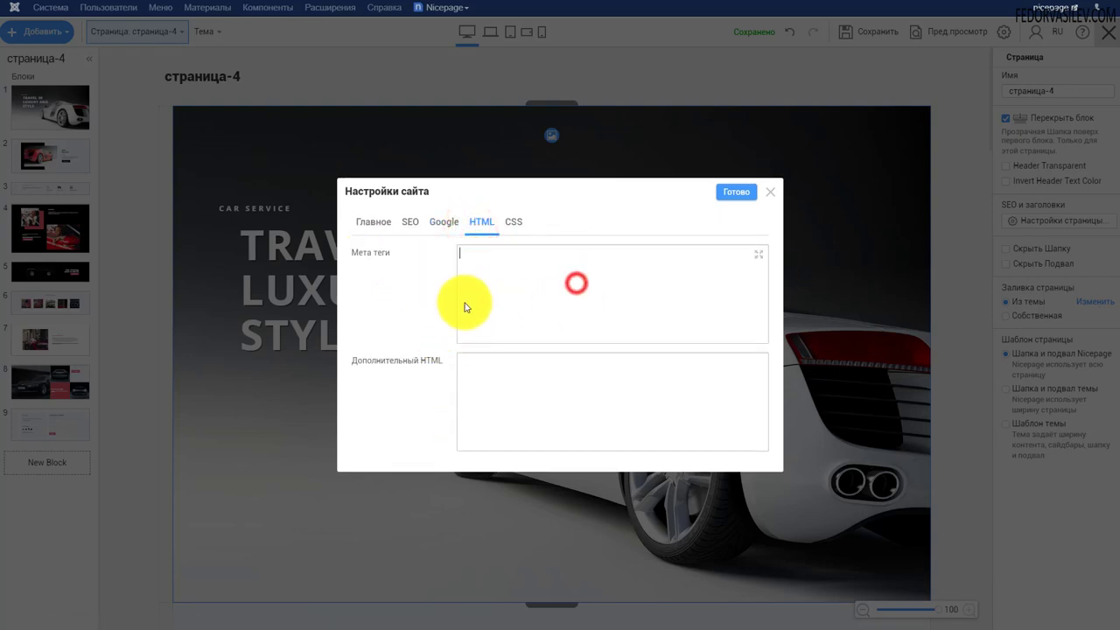
left_click(570, 403)
left_click(512, 222)
left_click(385, 256)
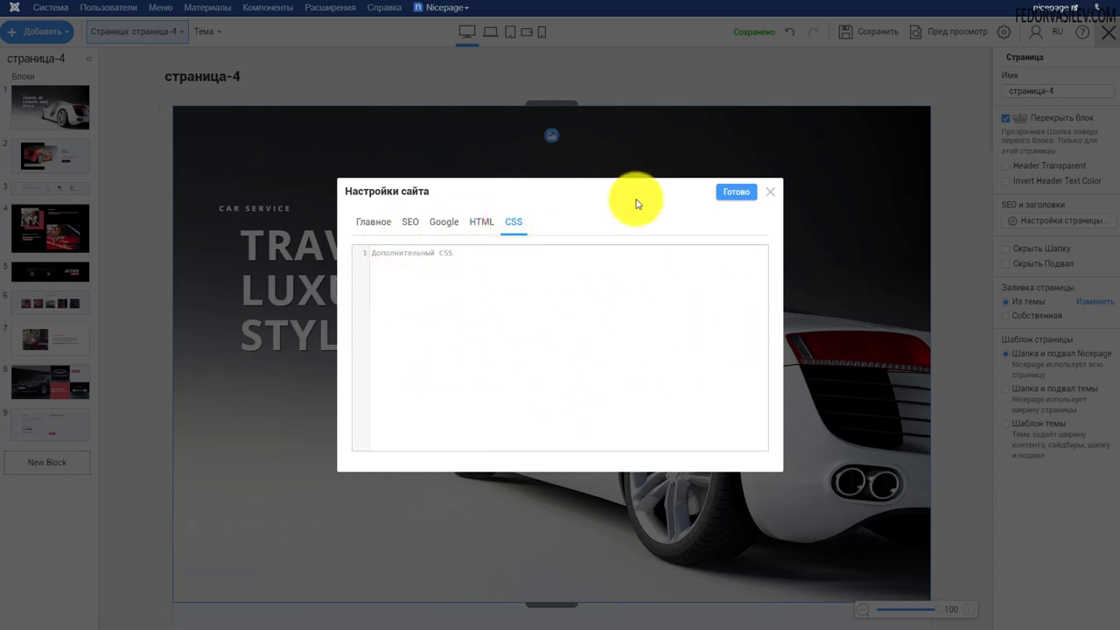
left_click(765, 192)
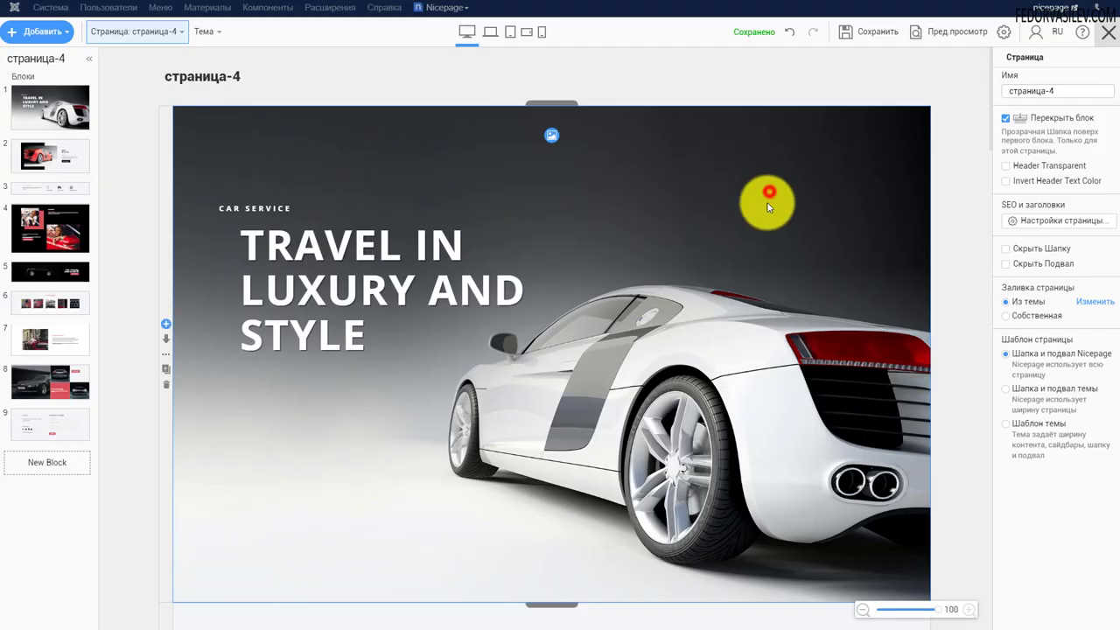
Replace the first block's heading text with "ПРИВЕТ МИР!" and save the page
left_click(396, 282)
triple_click(366, 289)
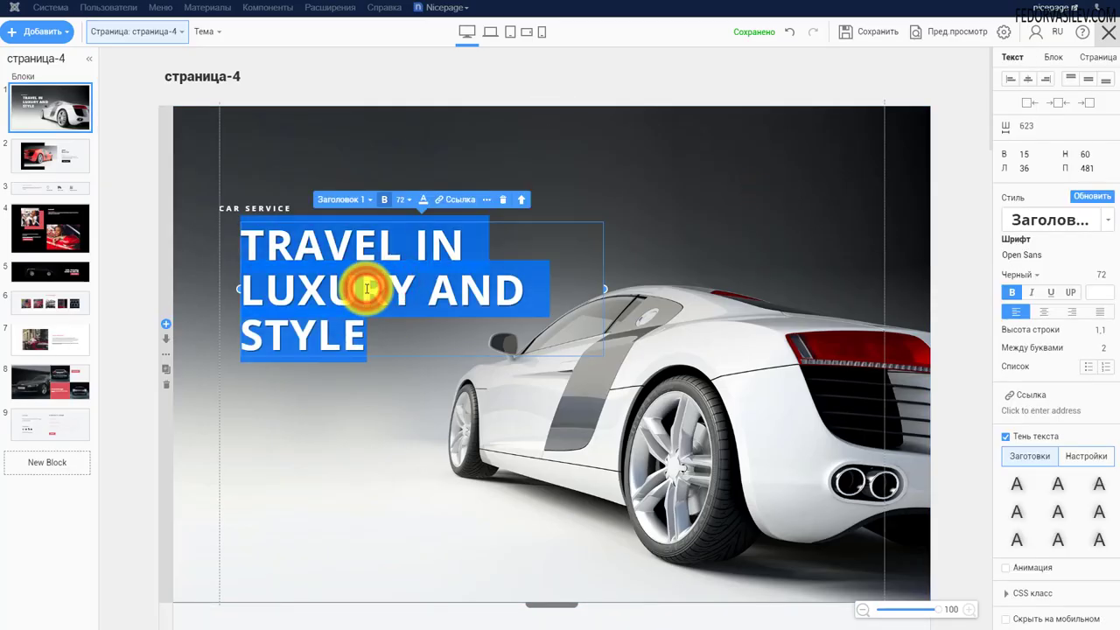
type("ПРИВЕТ МИР!")
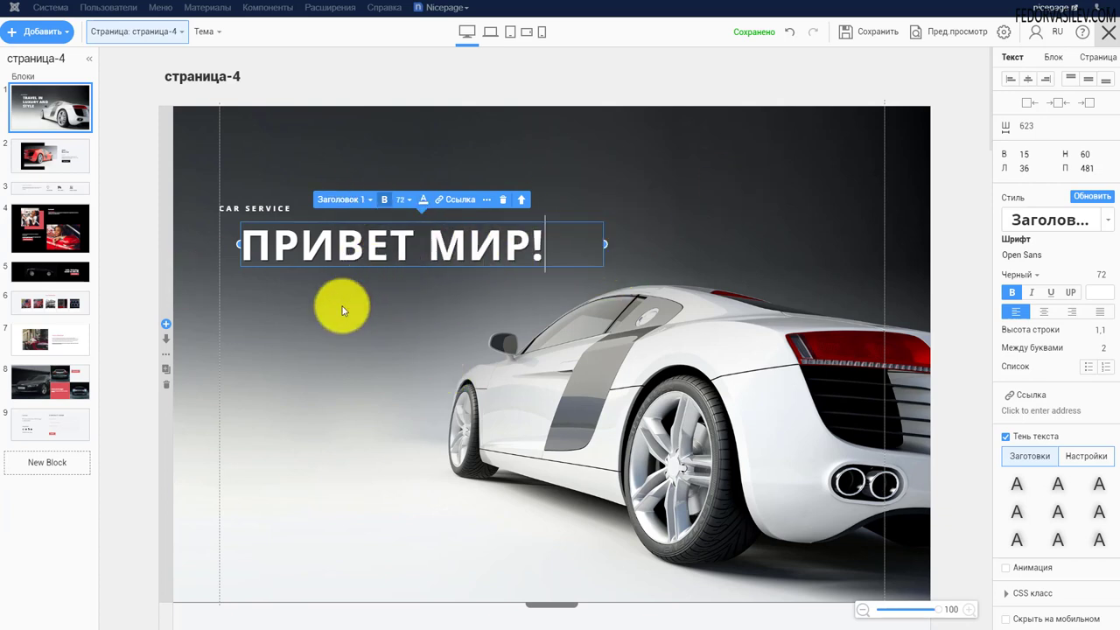
left_click(857, 32)
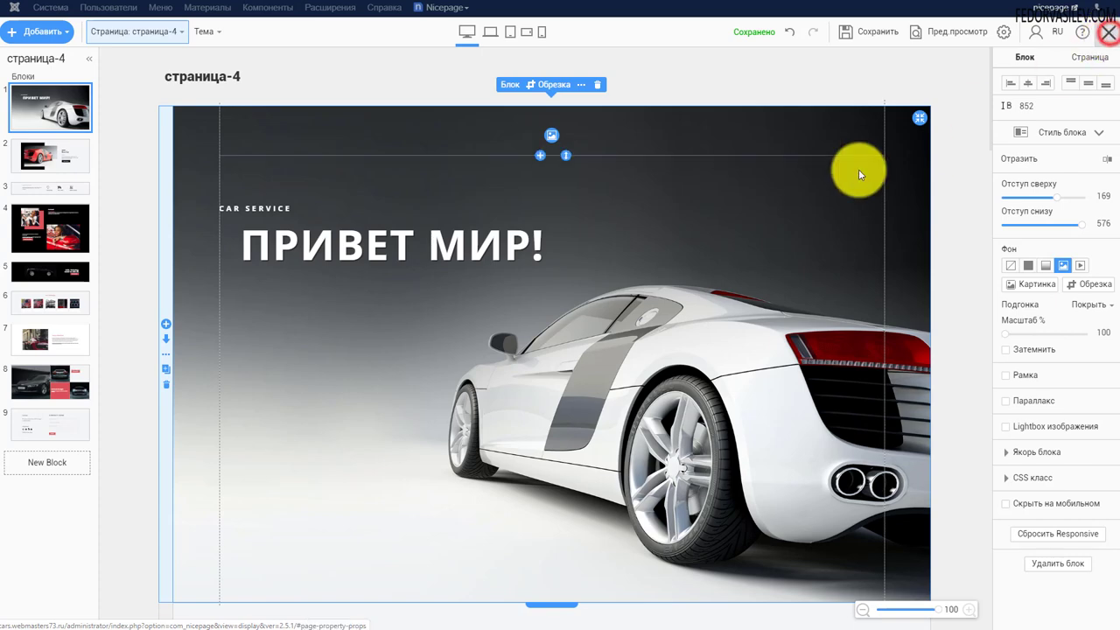
Check the "страница-4" article and its page thumbnail in the Joomla article form, and save and close the article
scroll(345, 313, "down", 2)
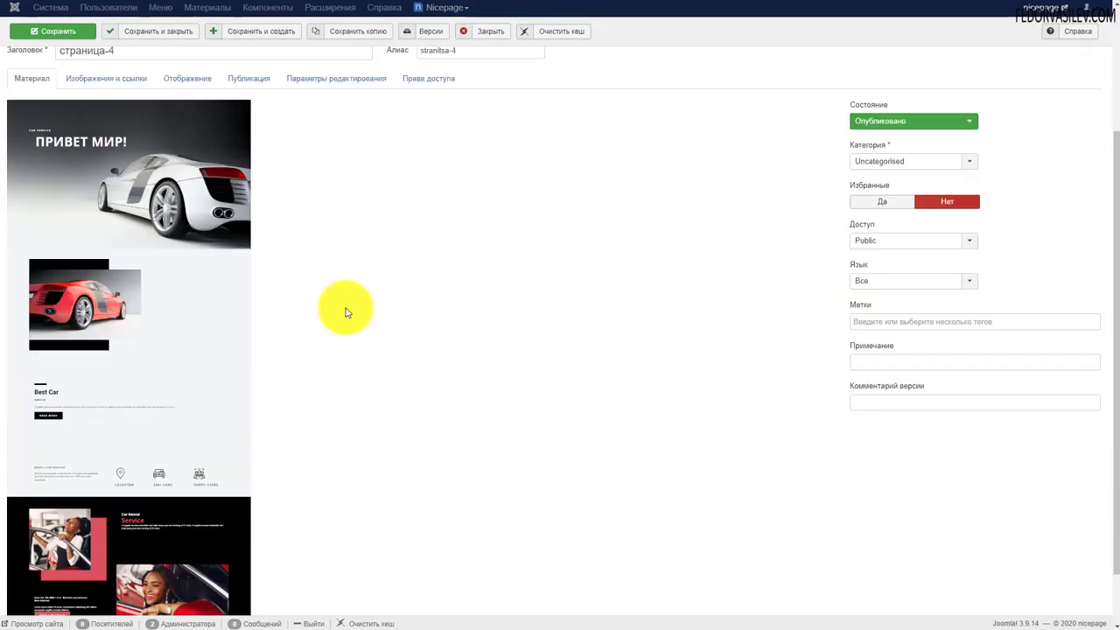
scroll(393, 358, "up", 3)
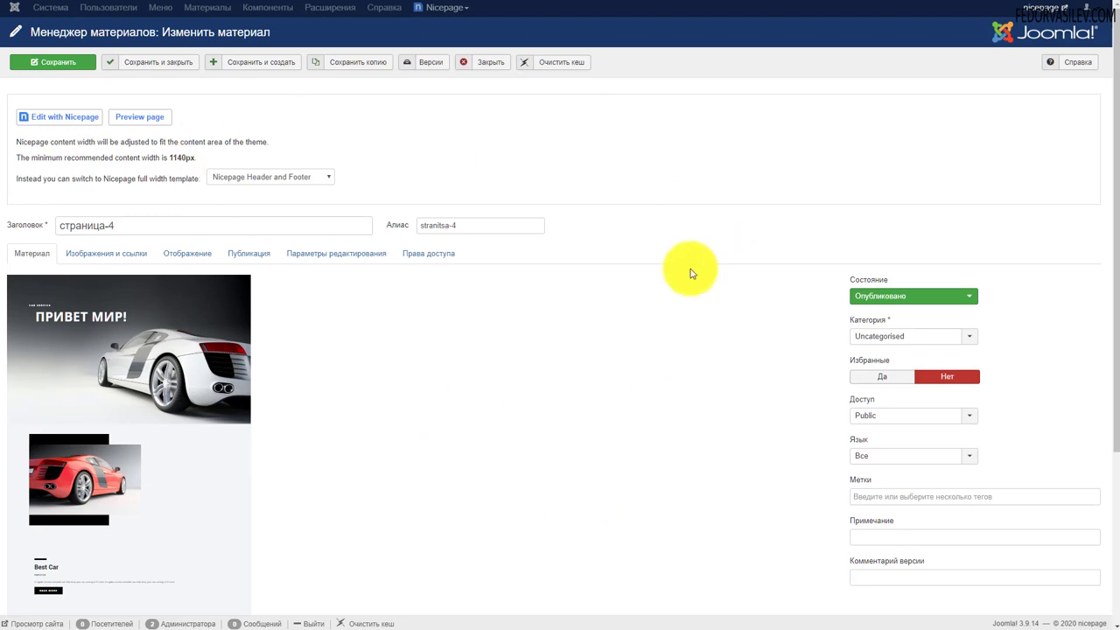
triple_click(132, 226)
left_click(161, 60)
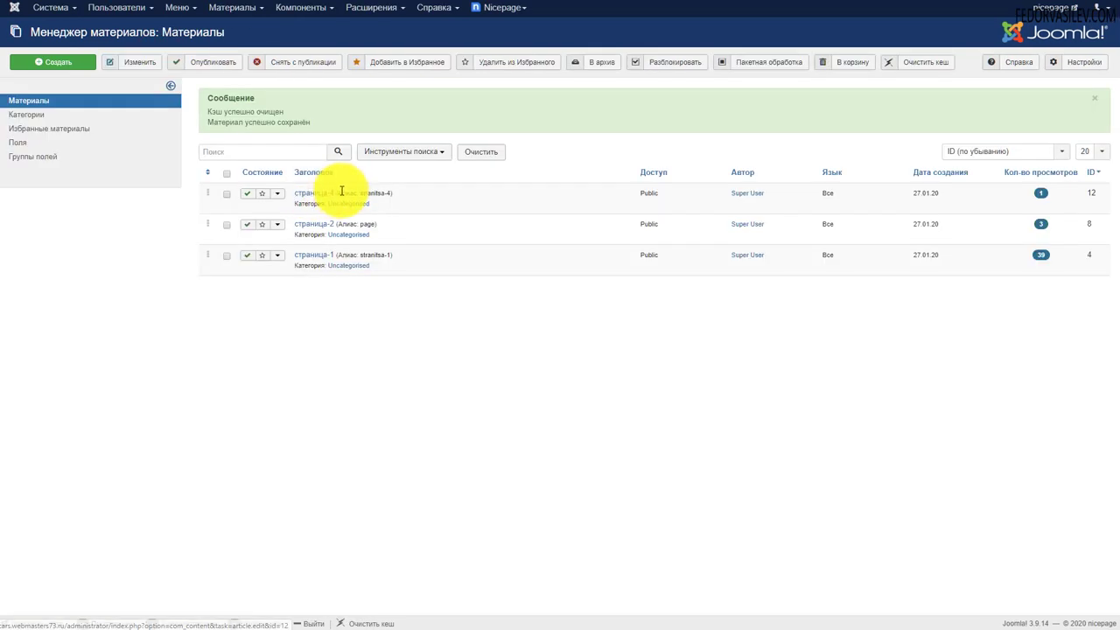
Open the published Land Cruiser page on the site and look through its first blocks
left_click_drag(341, 193, 302, 186)
left_click(442, 363)
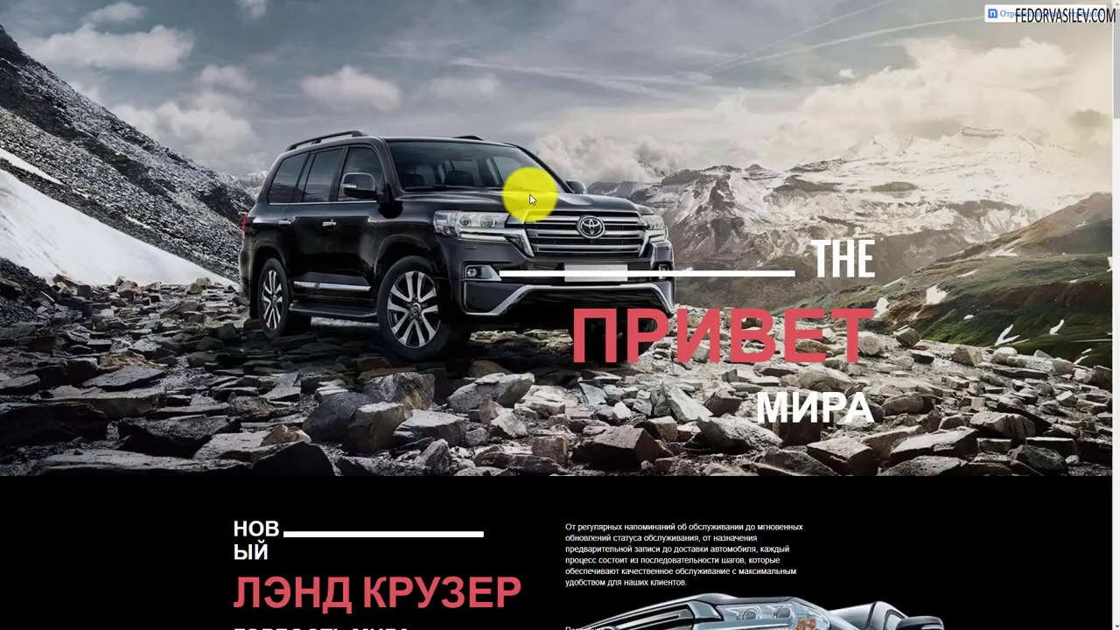
scroll(438, 173, "down", 6)
scroll(415, 221, "up", 5)
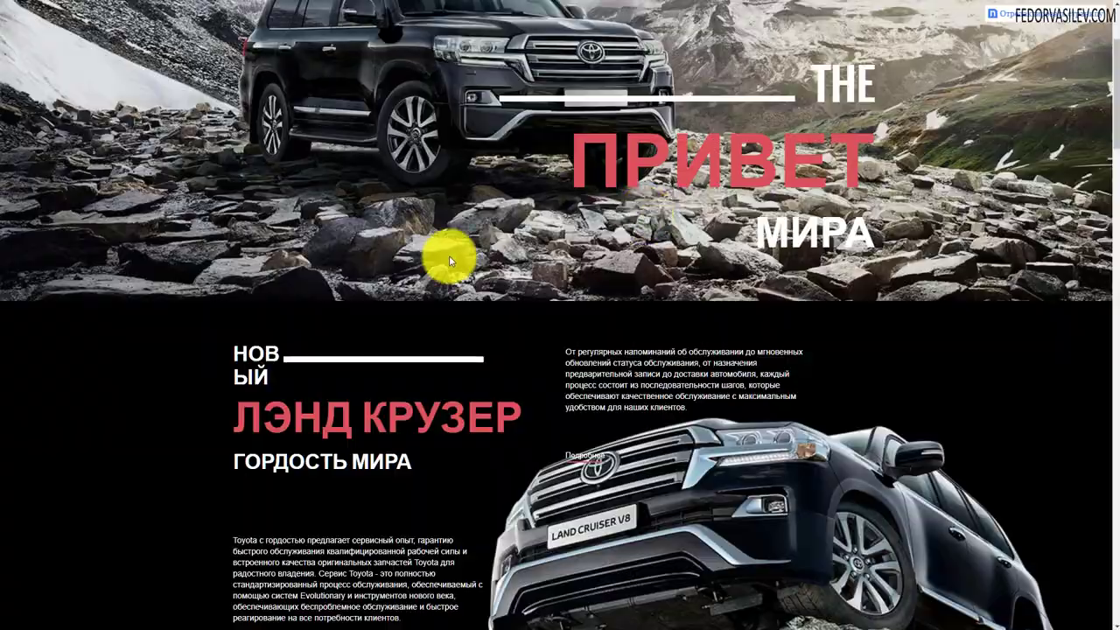
Open the Main Menu items list in the Joomla administration and look through the published Land Cruiser home page
scroll(449, 255, "up", 2)
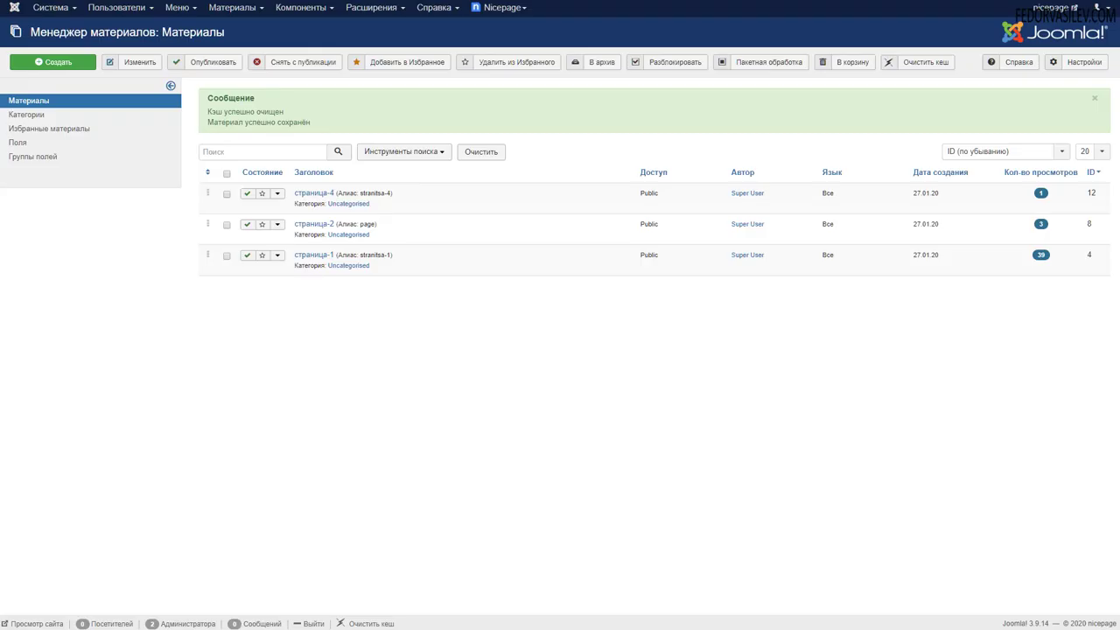
left_click(180, 7)
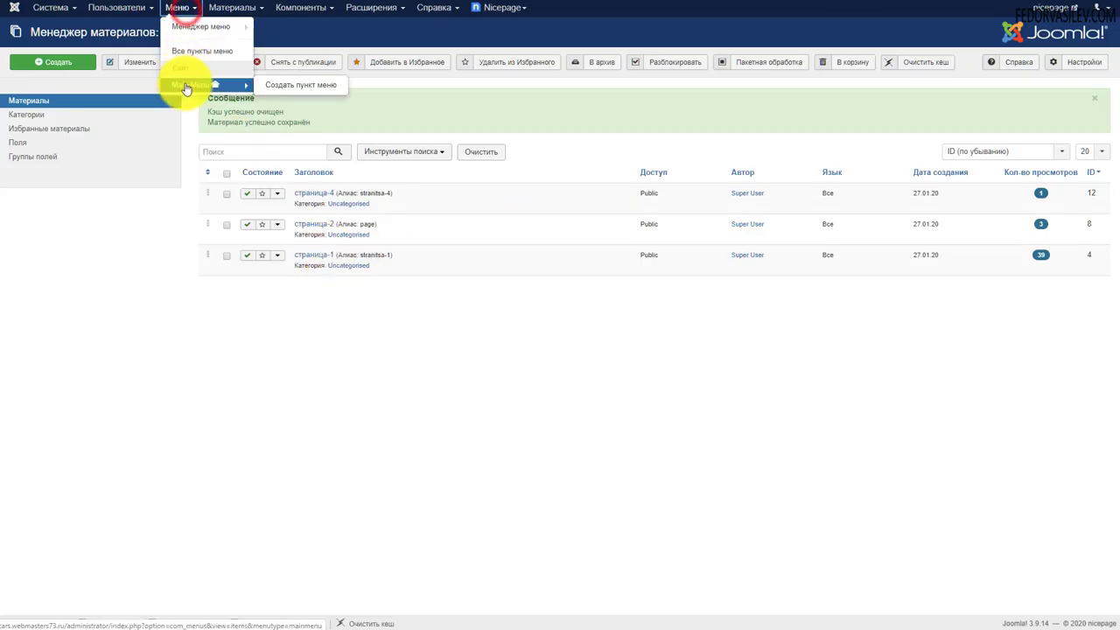
left_click(183, 85)
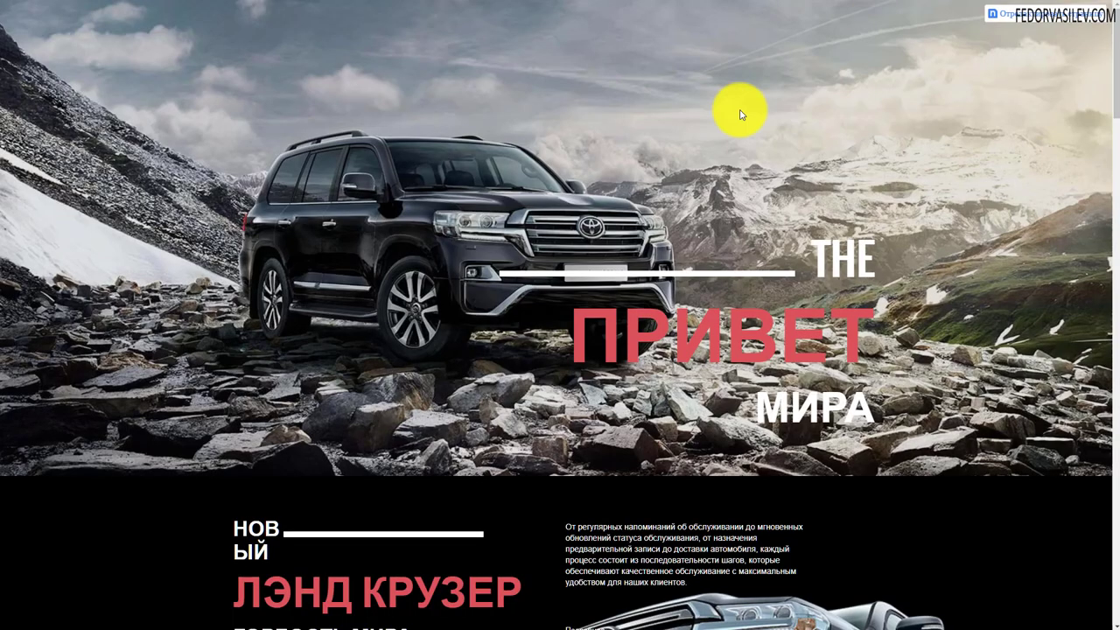
scroll(404, 256, "down", 5)
scroll(402, 254, "down", 5)
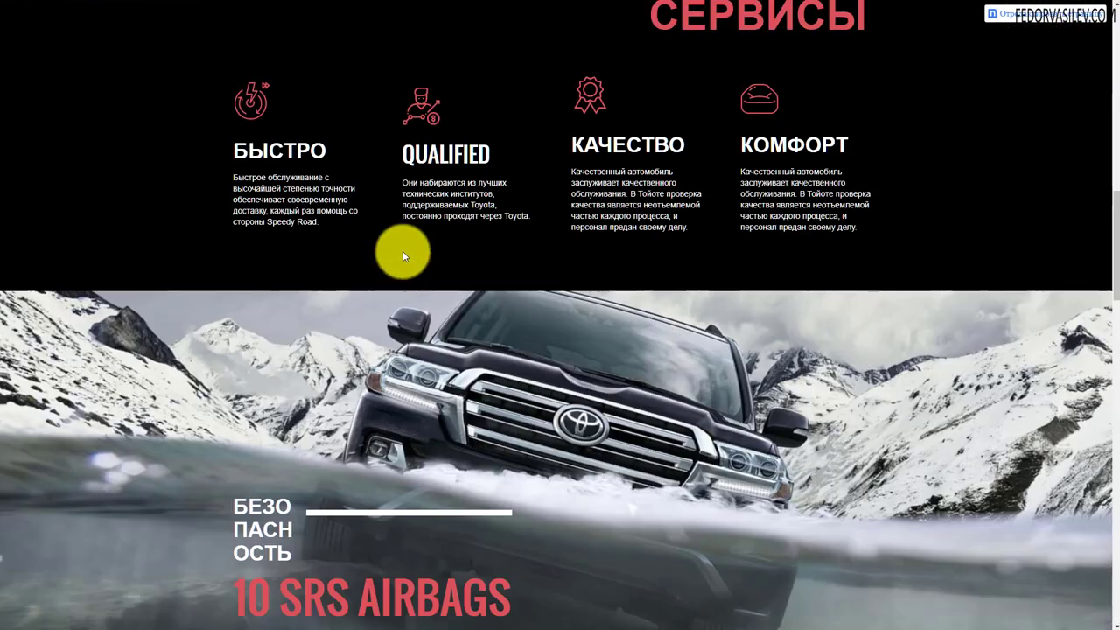
scroll(435, 365, "up", 10)
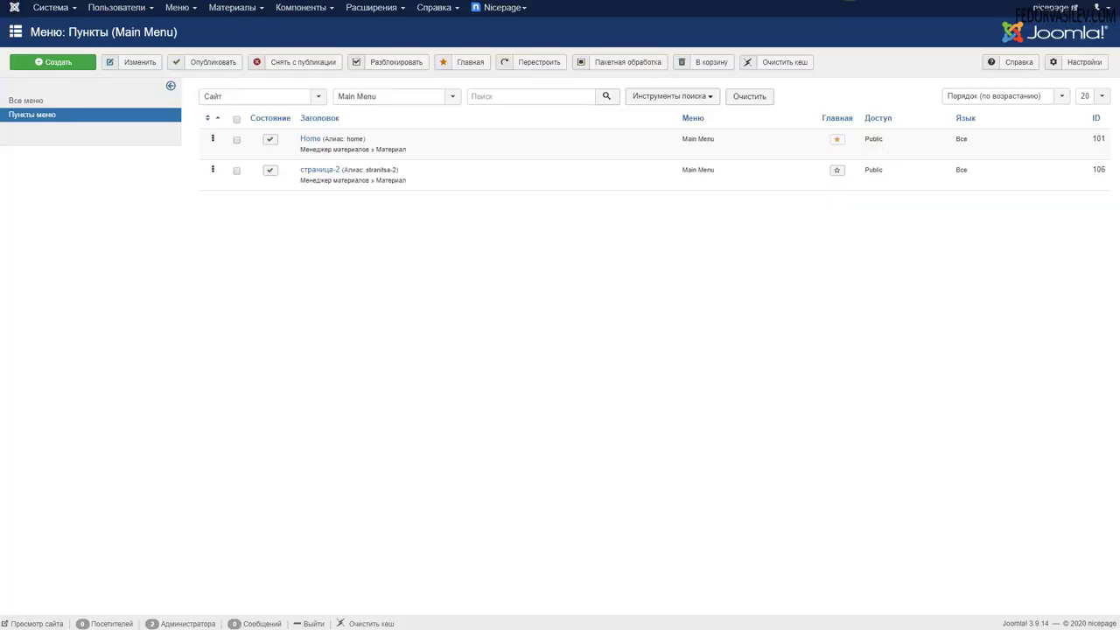
Check how the Home menu item uses the "Материал" type from "Менеджер материалов", and close it without saving
left_click(310, 139)
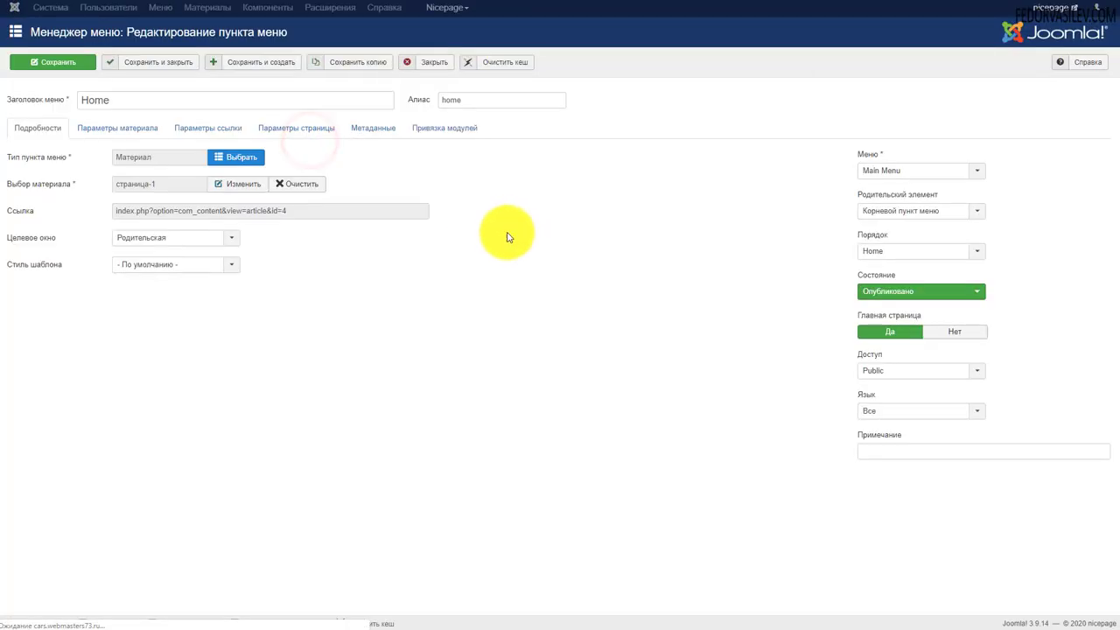
left_click(250, 158)
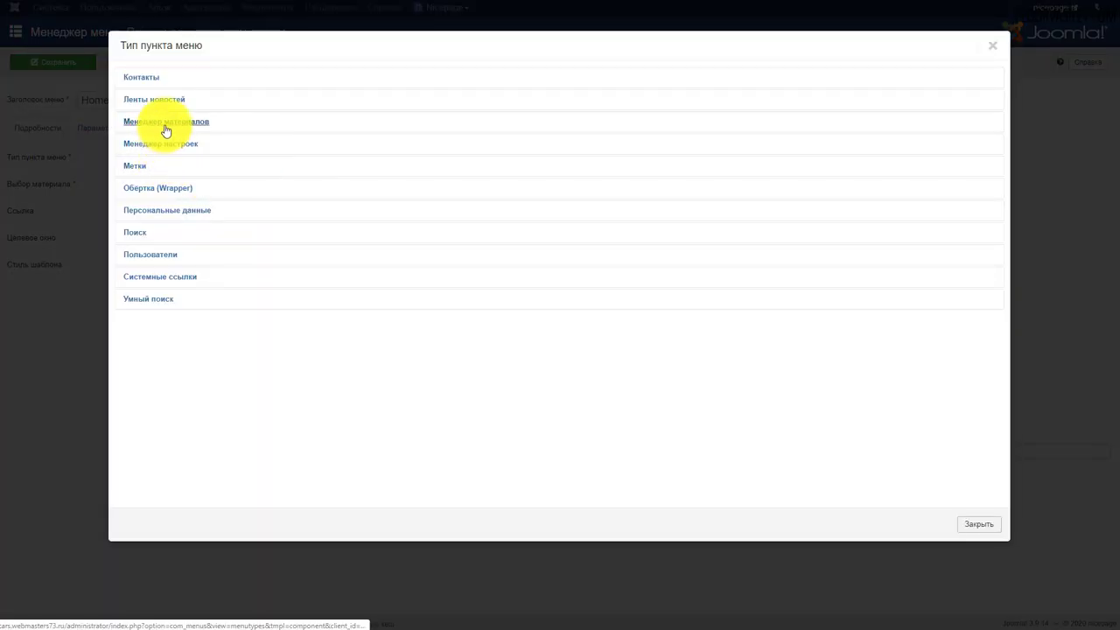
left_click(166, 126)
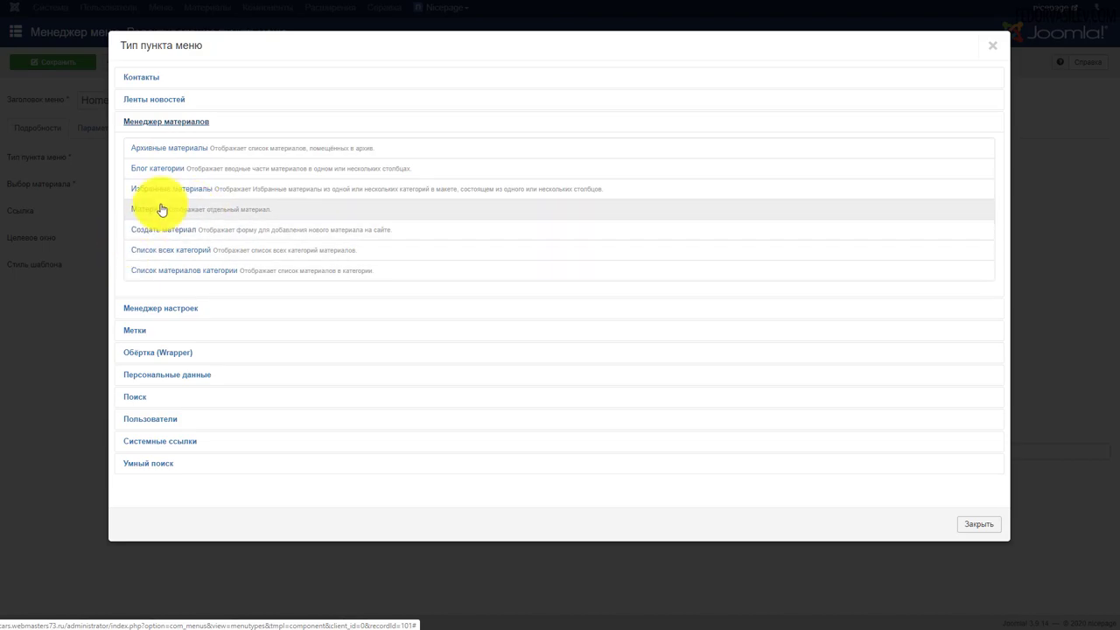
left_click(149, 212)
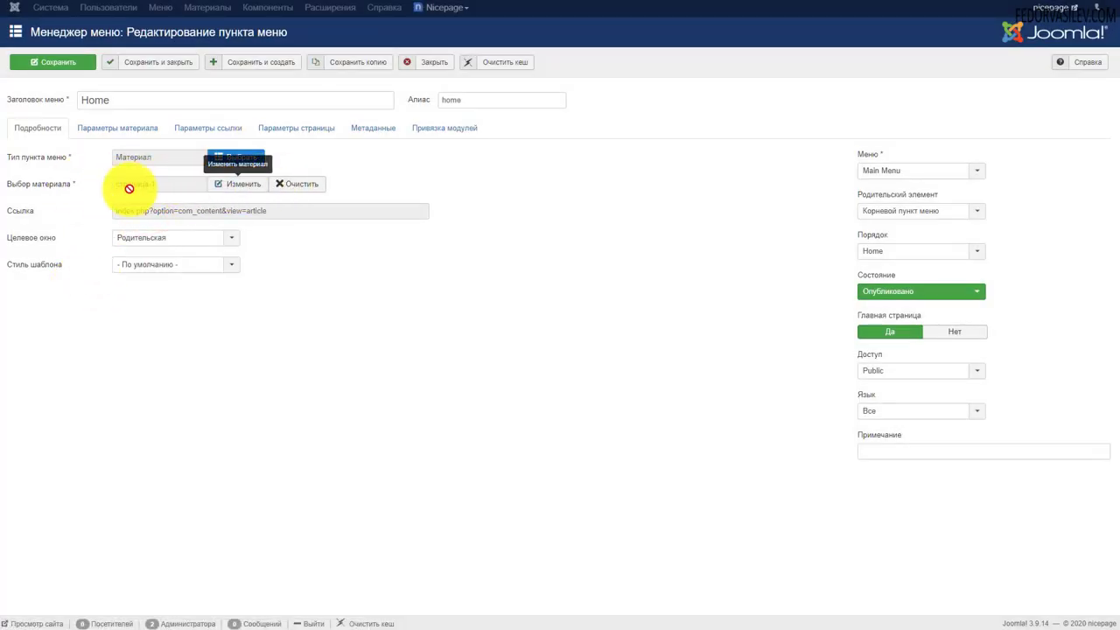
left_click(443, 63)
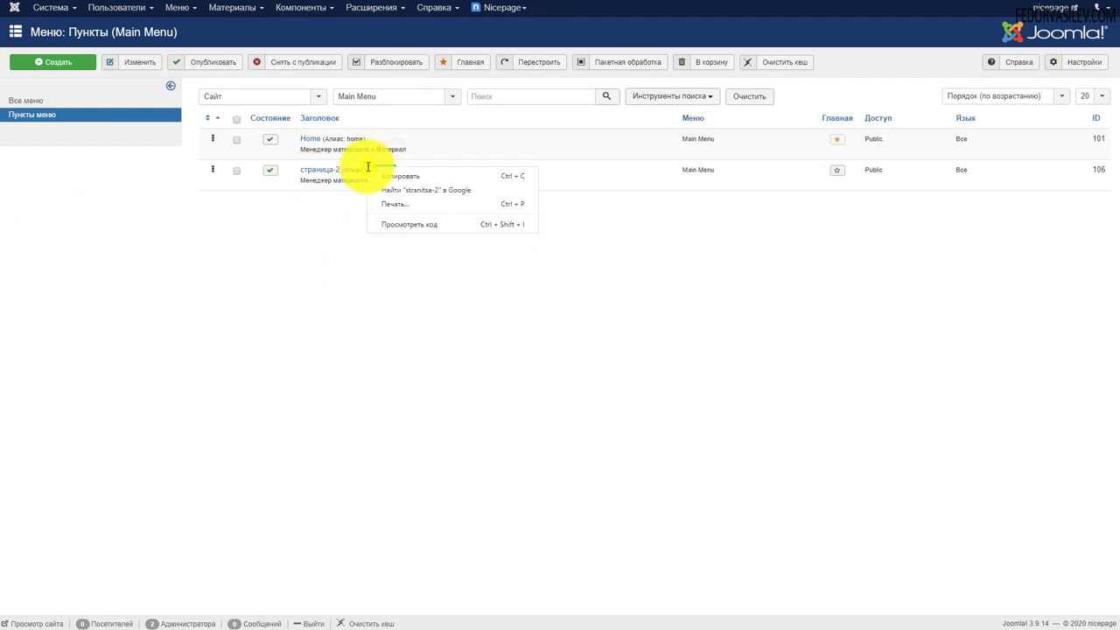
Copy the "страница-2" menu item's alias, open cars.webmasters73.ru/stranitsa-2, look through the page, and return to the menu items list
left_click(391, 176)
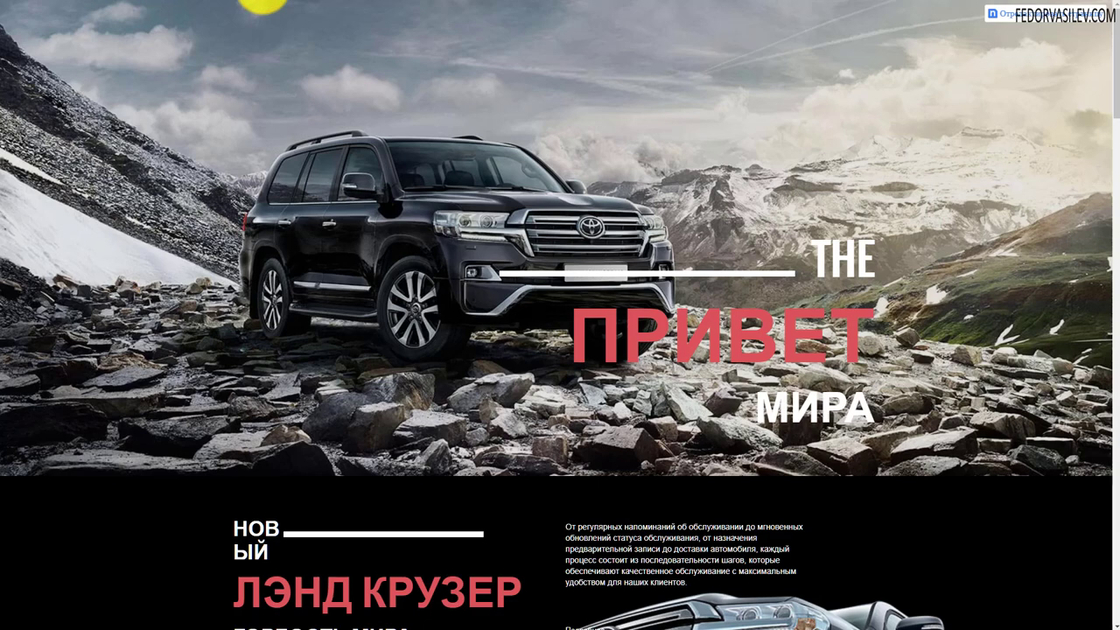
left_click(263, 5)
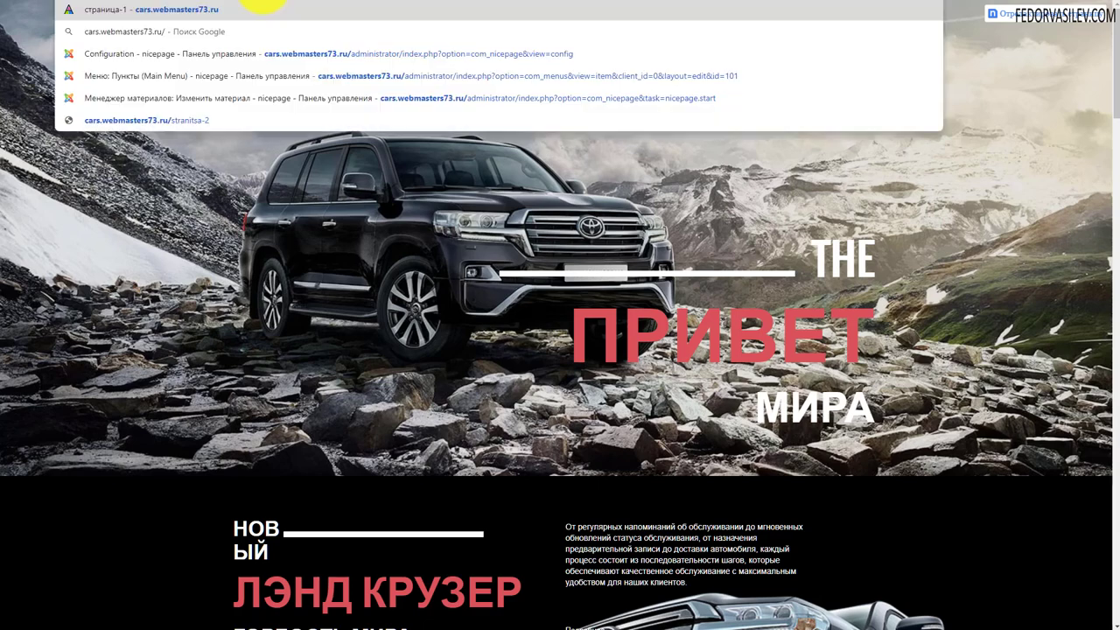
type("cars.webmasters73.ru/stranitsa-2")
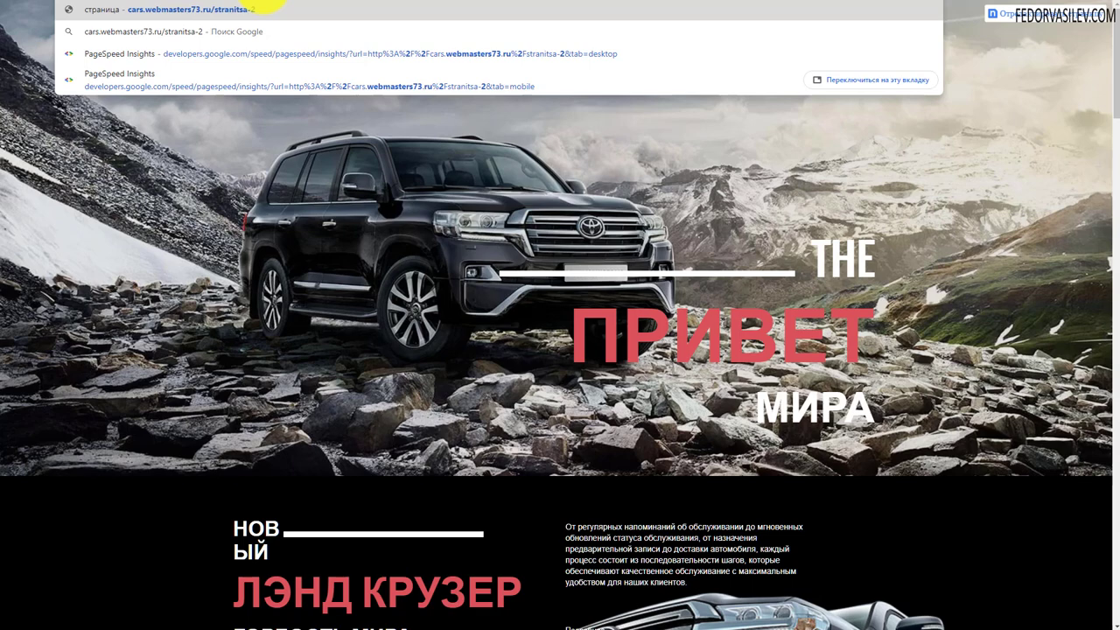
key("Return")
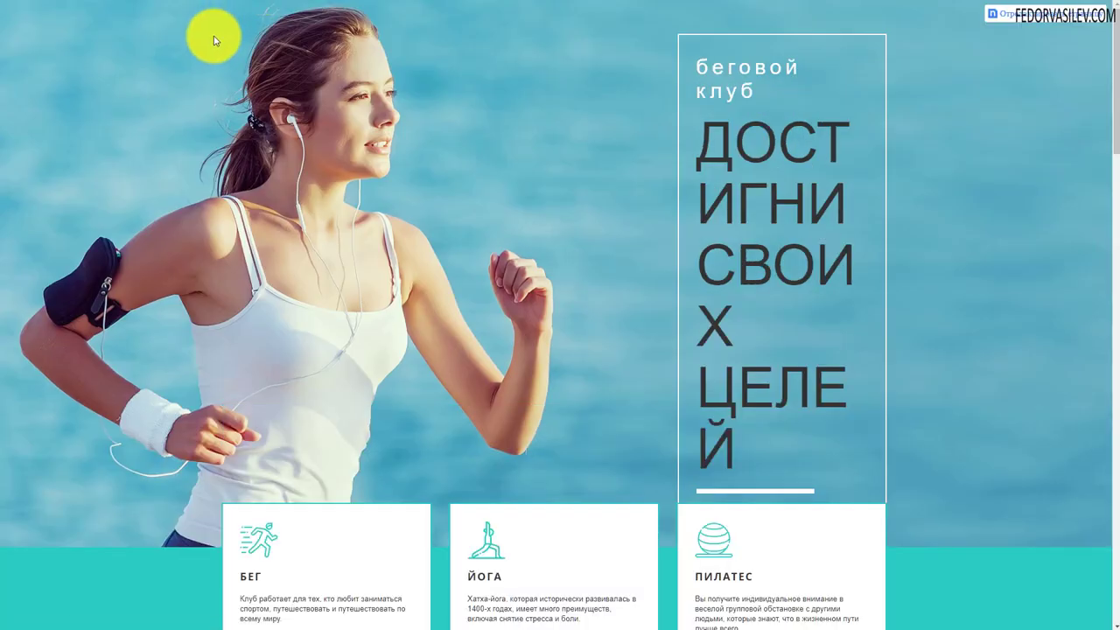
scroll(370, 260, "down", 5)
scroll(366, 254, "down", 15)
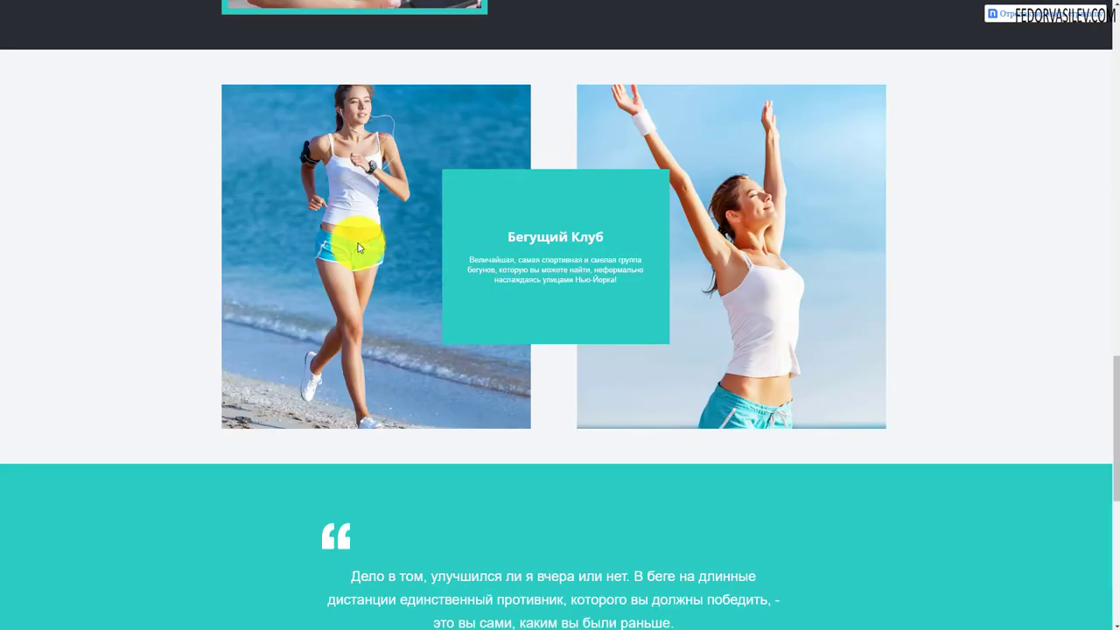
scroll(450, 257, "up", 12)
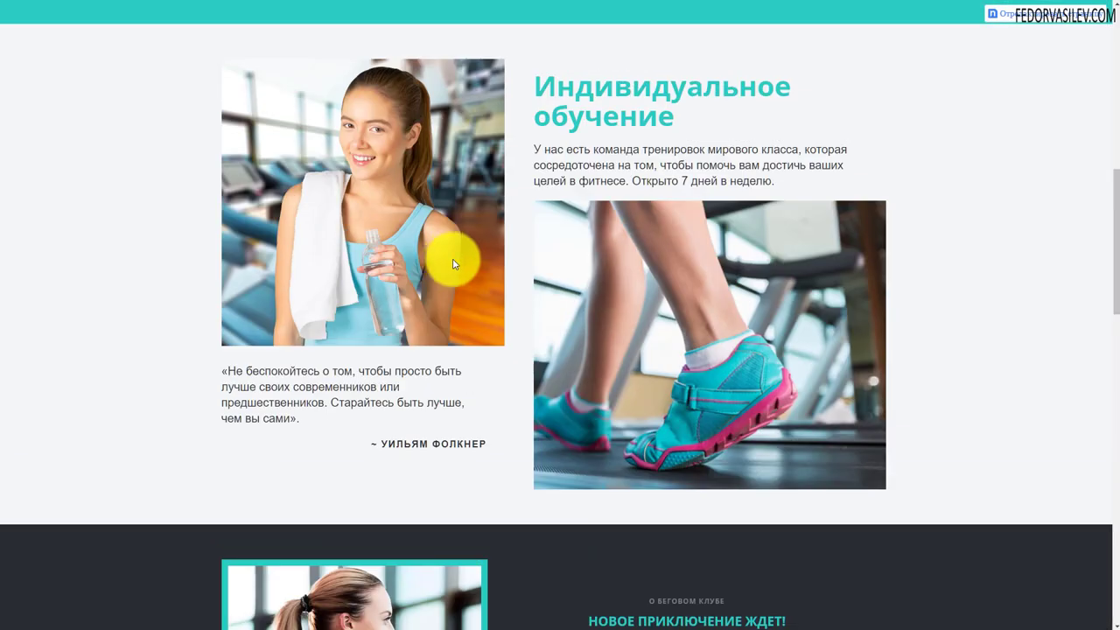
scroll(389, 283, "up", 3)
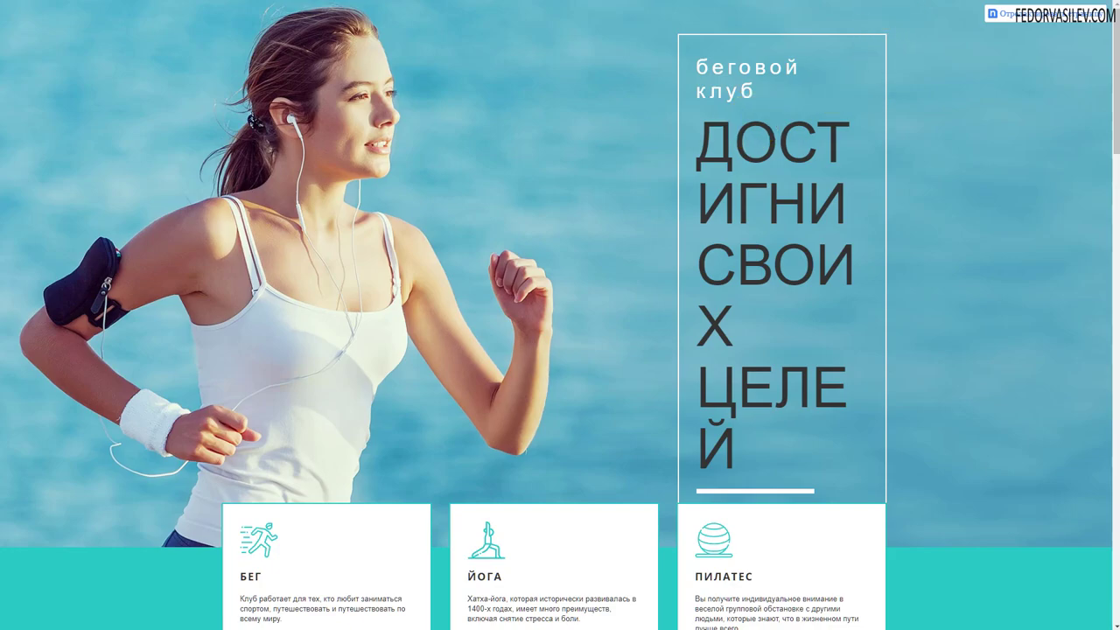
key("ctrl+w")
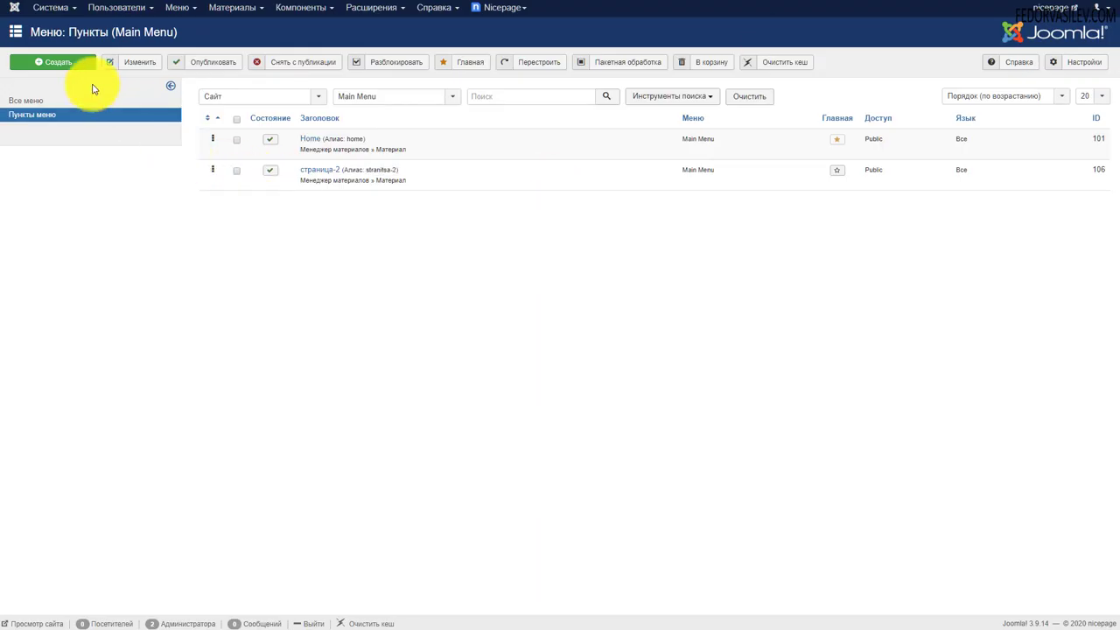
Start a new Main Menu item titled "страница -3" and set its type to "Материал" from "Менеджер материалов"
left_click(72, 63)
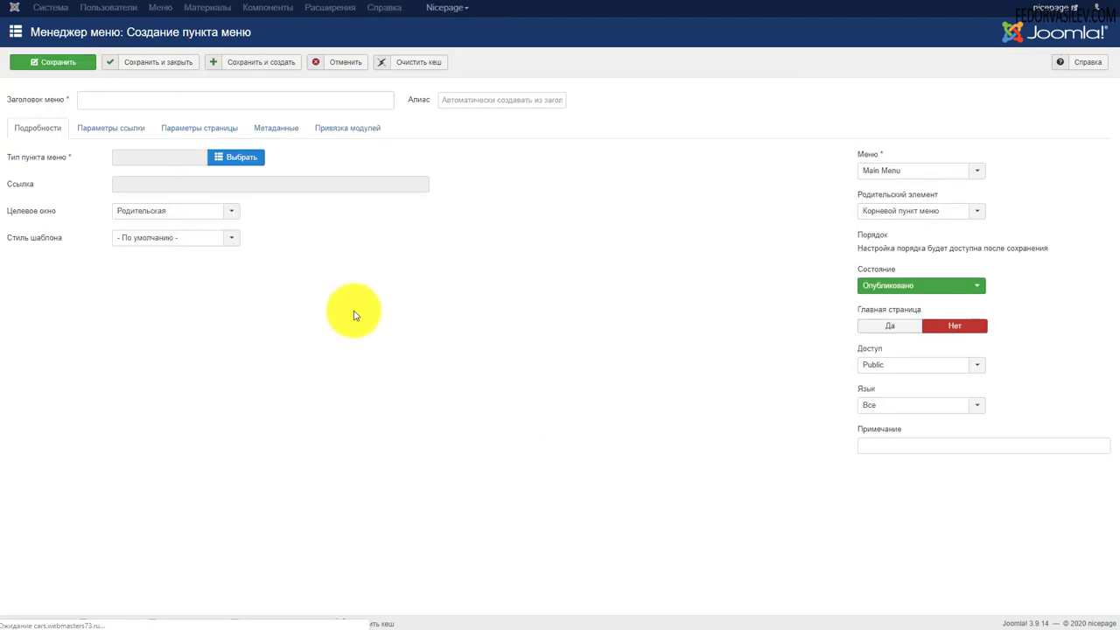
left_click(213, 101)
type("страница -3")
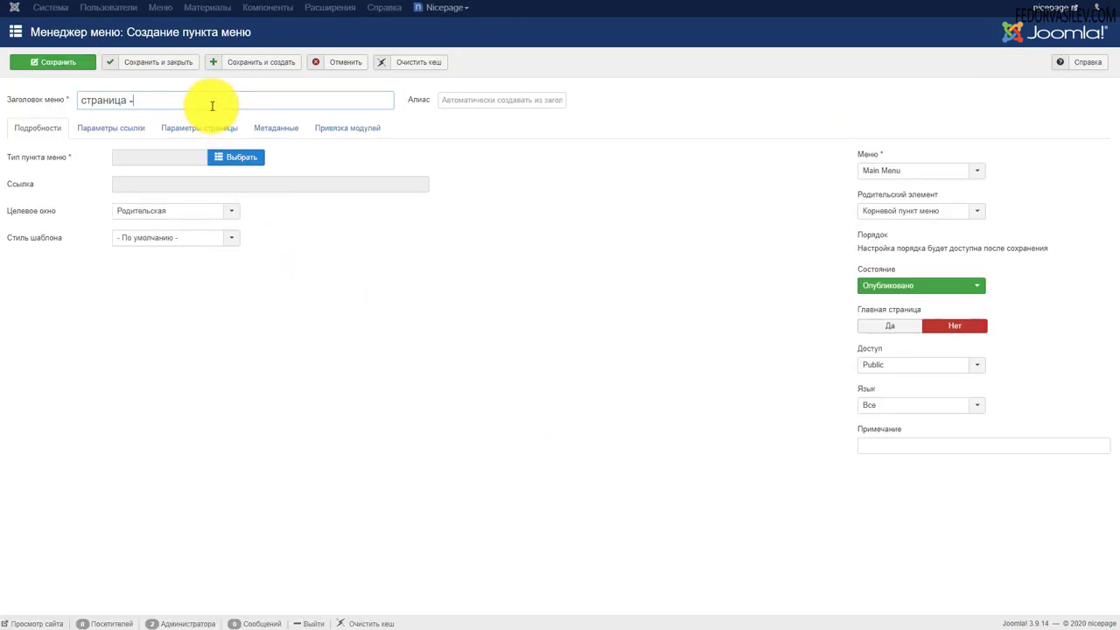
left_click(238, 156)
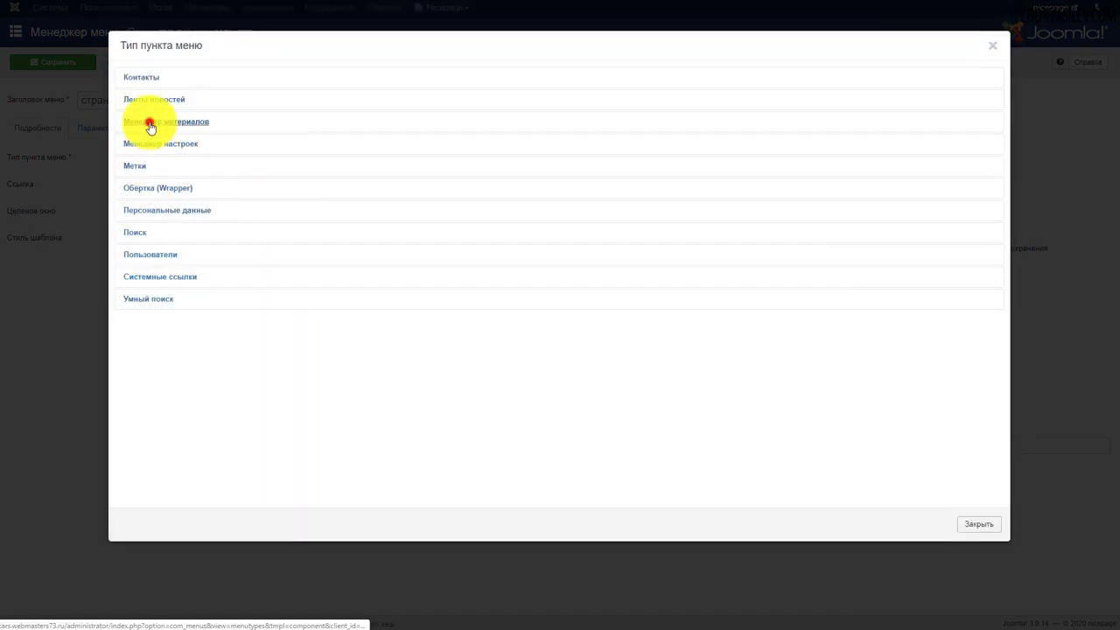
left_click(151, 127)
left_click(138, 212)
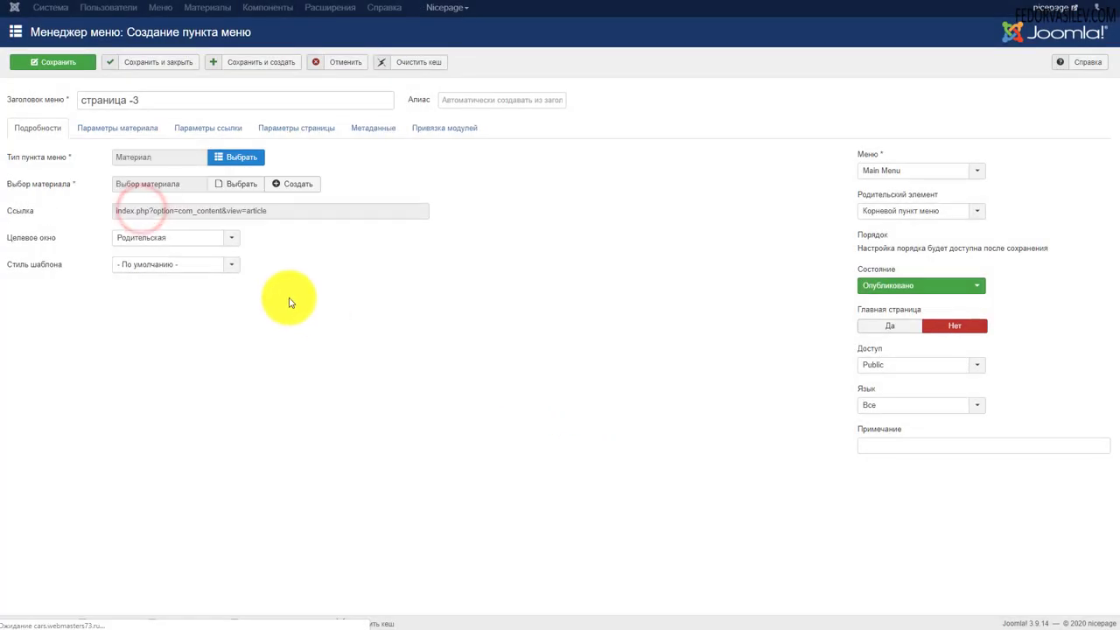
Assign the article "страница-4" to the new menu item and save it
left_click(229, 184)
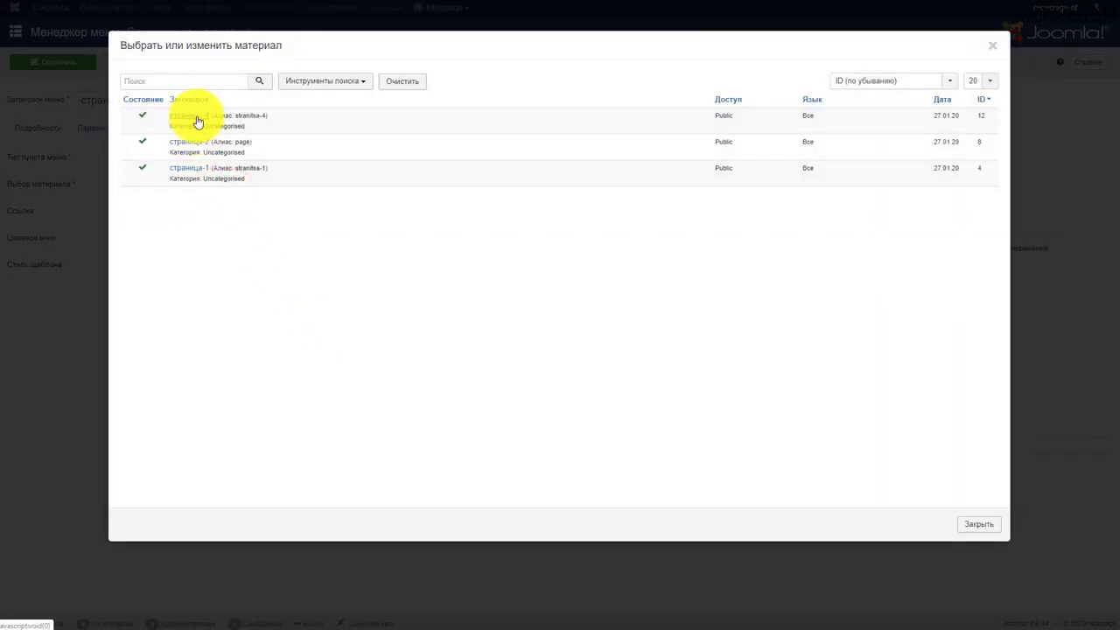
left_click(196, 117)
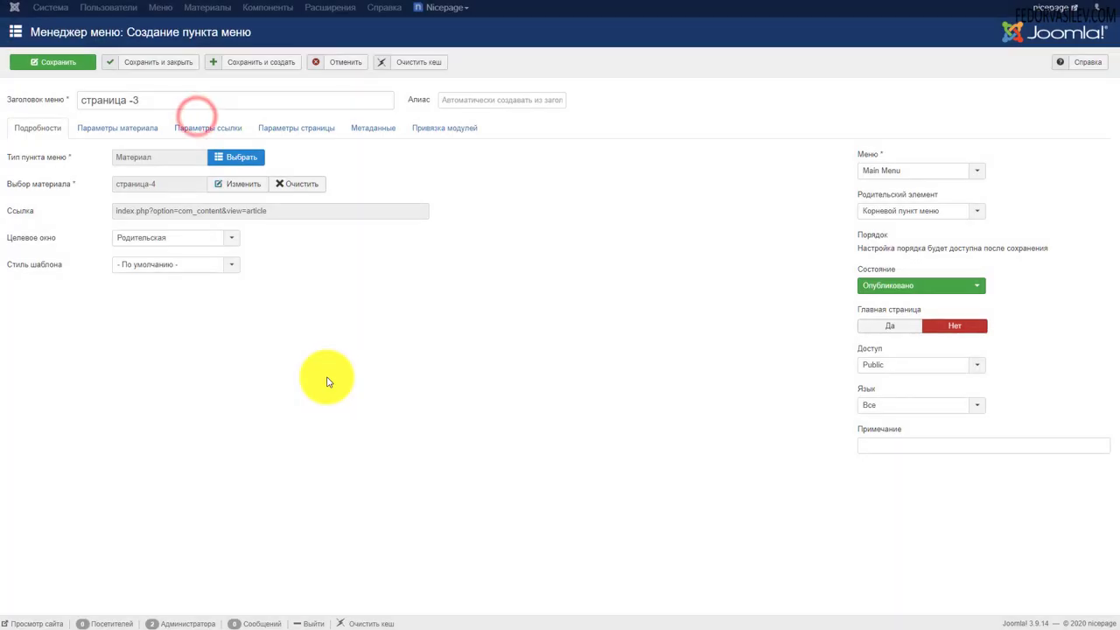
left_click(78, 69)
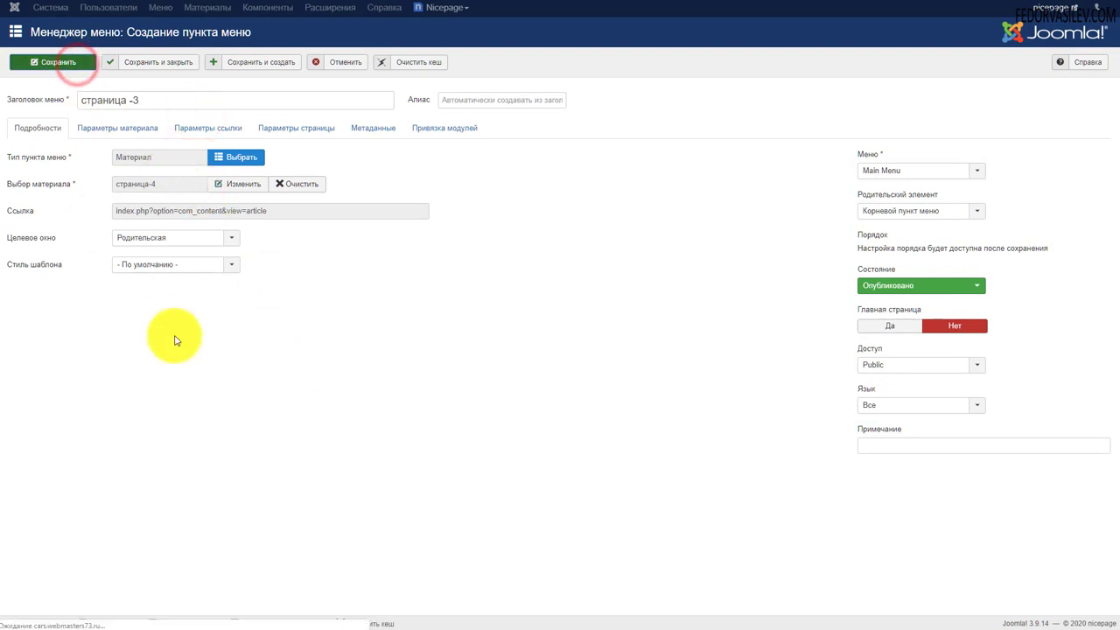
Change the menu item's title to "страница - 4", clear its alias for automatic generation, and save it
left_click(156, 151)
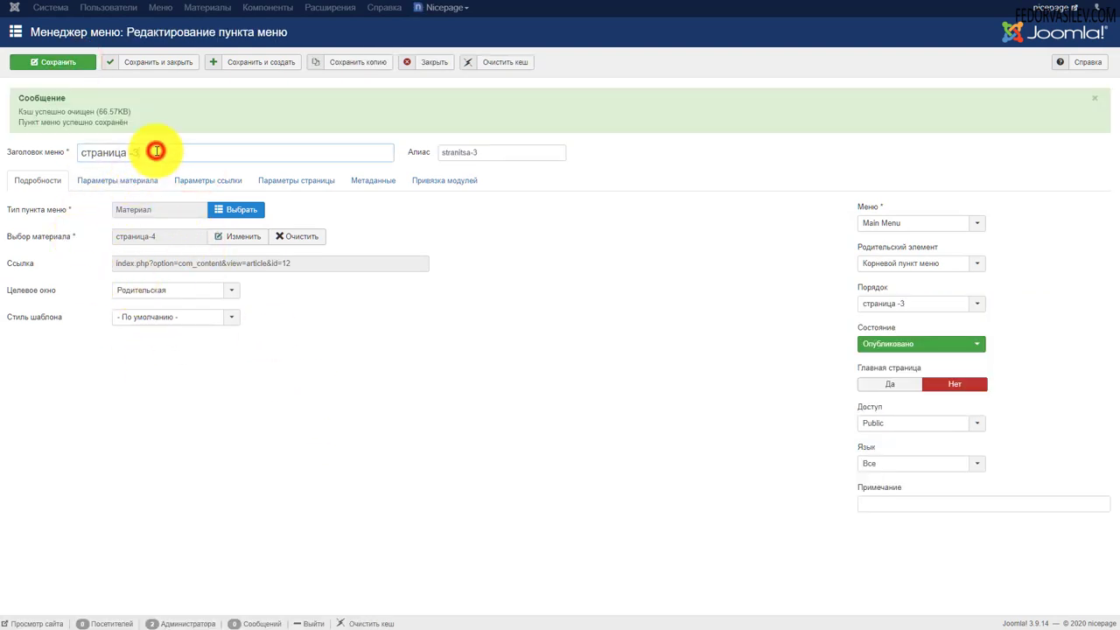
key("BackSpace")
type("4")
left_click(134, 153)
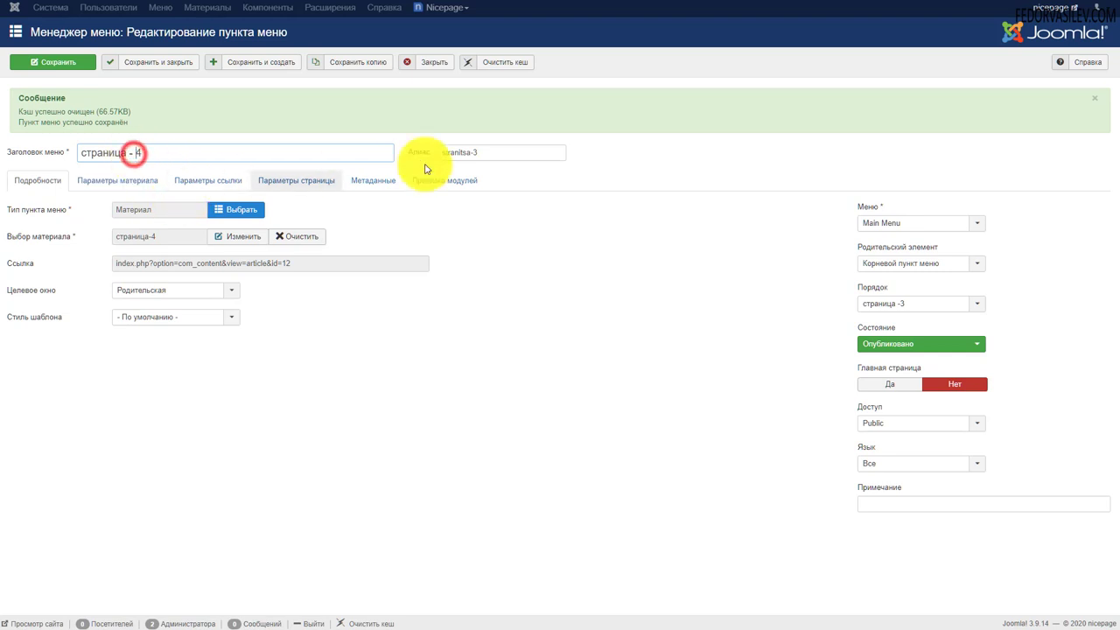
left_click(488, 153)
key("ctrl+a")
key("BackSpace")
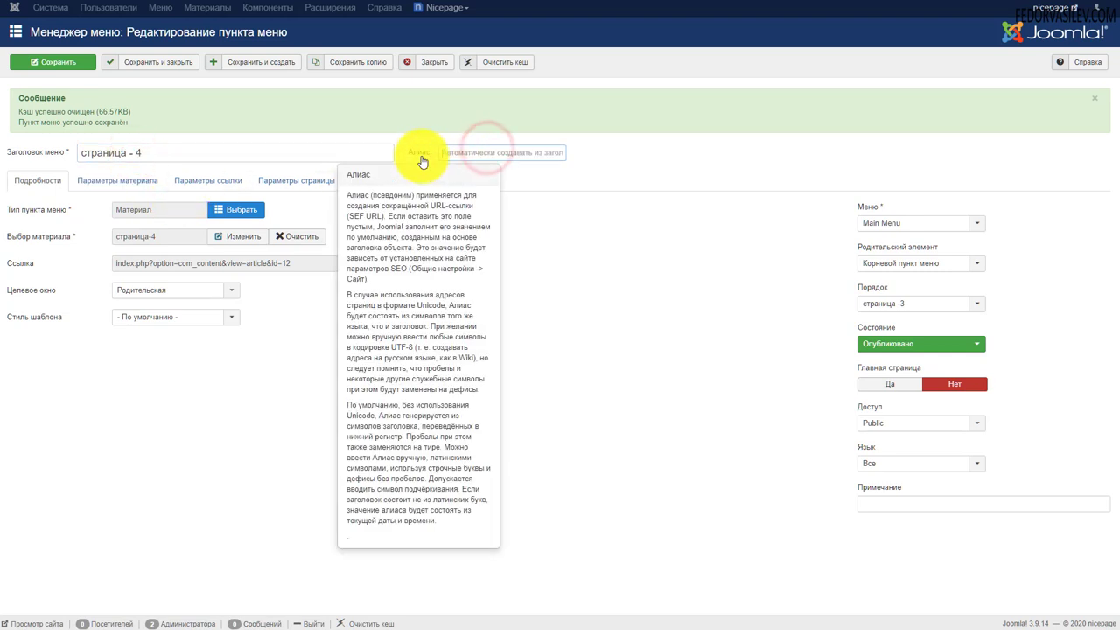
left_click(52, 62)
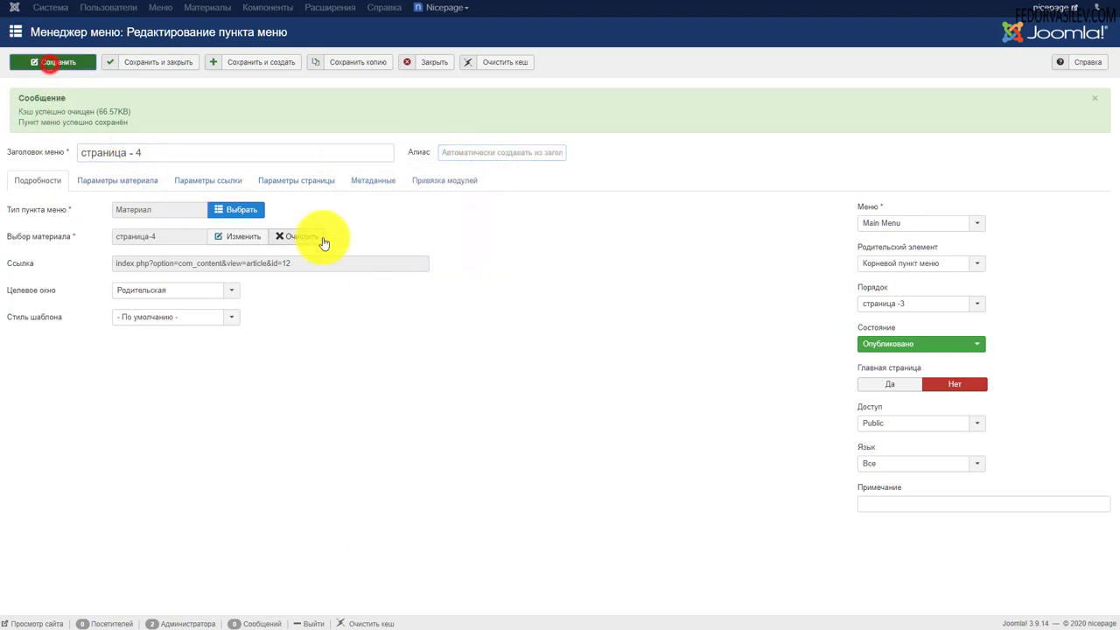
Copy the menu item's regenerated alias and open cars.webmasters73.ru/stranitsa-4 on the site
triple_click(492, 151)
right_click(451, 156)
left_click(477, 193)
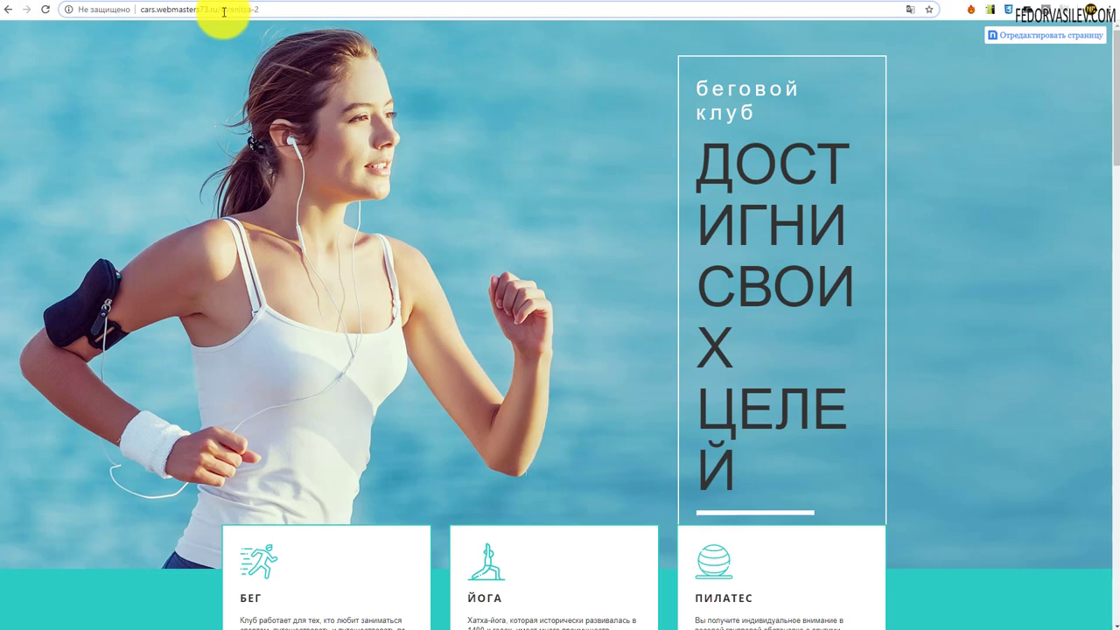
left_click_drag(222, 10, 475, 35)
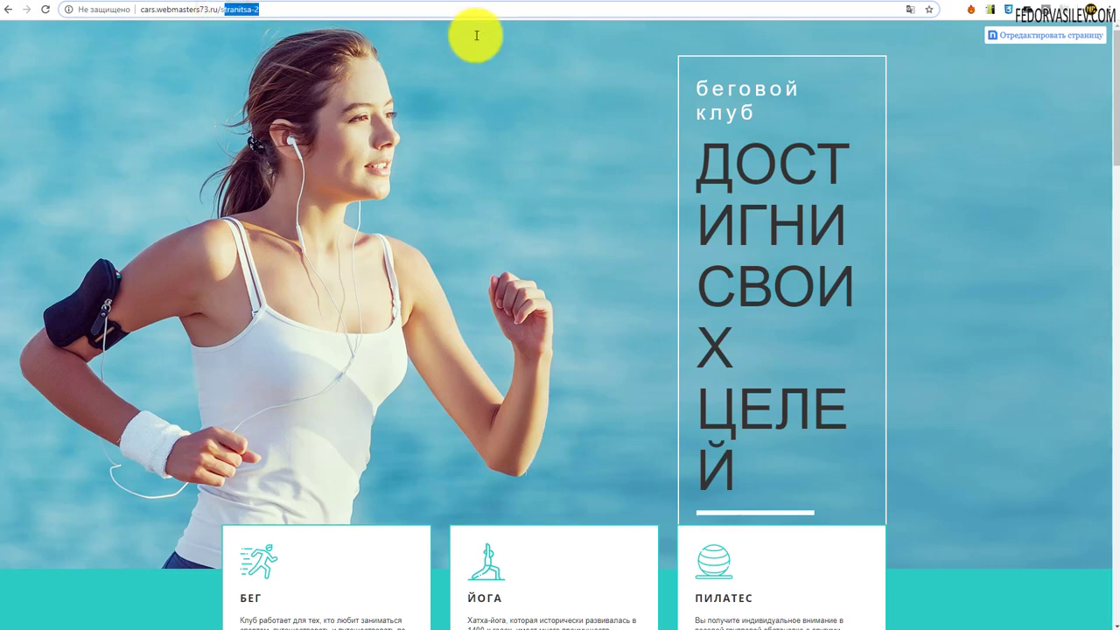
key("BackSpace")
type("stranitsa-4")
key("Return")
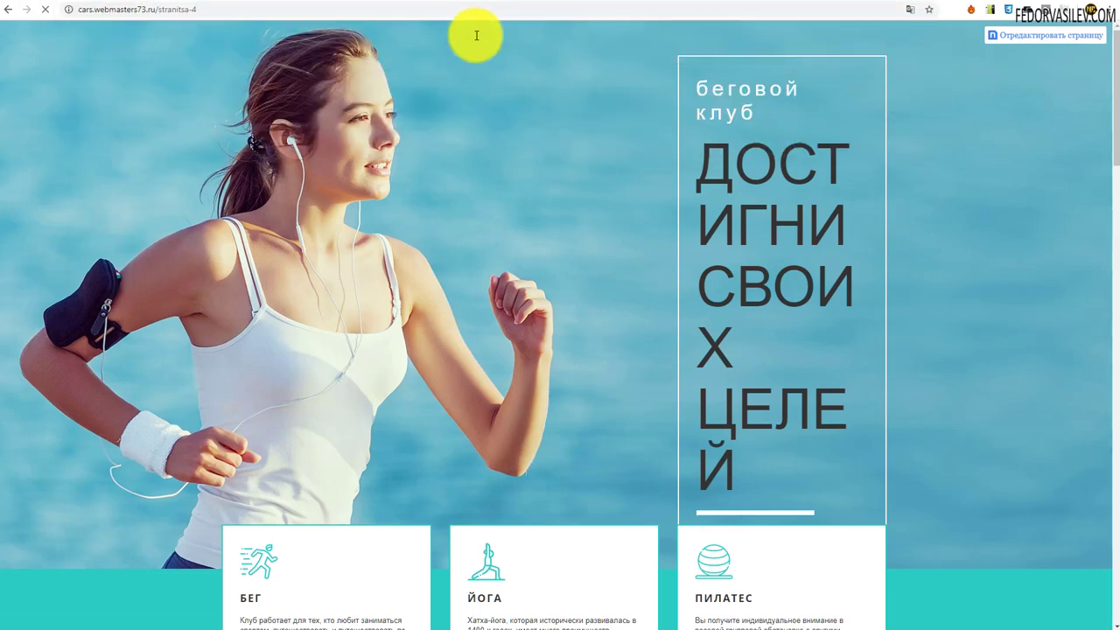
Check the "ПРИВЕТ МИР!" heading on the published page and look through the blocks down to "Наши технологии"
left_click_drag(265, 165, 506, 158)
left_click(365, 163)
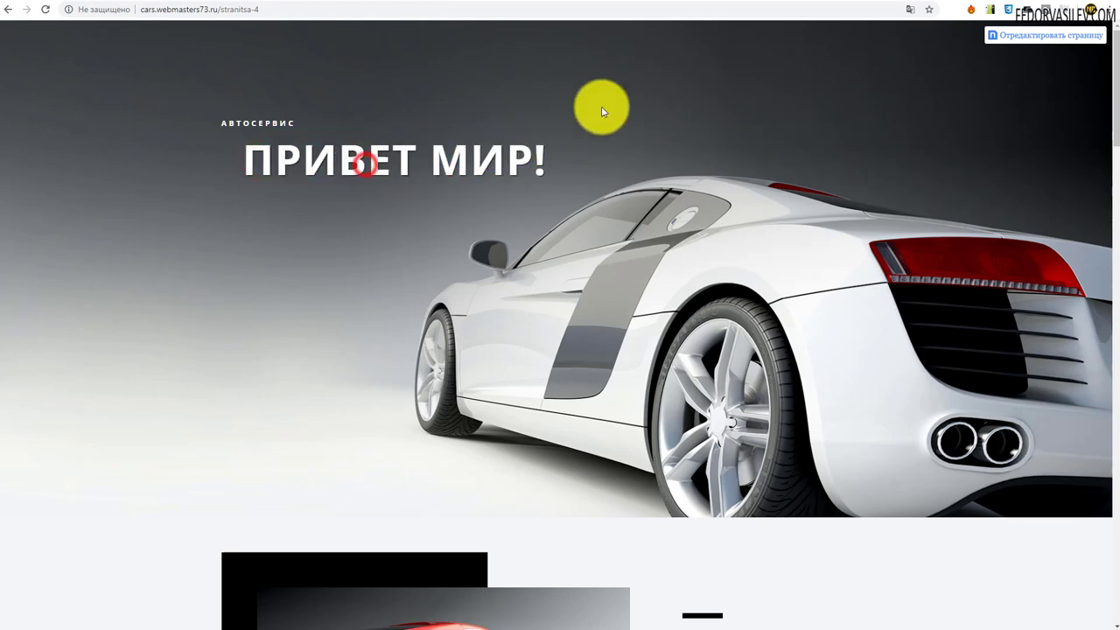
scroll(838, 195, "down", 7)
scroll(282, 251, "down", 5)
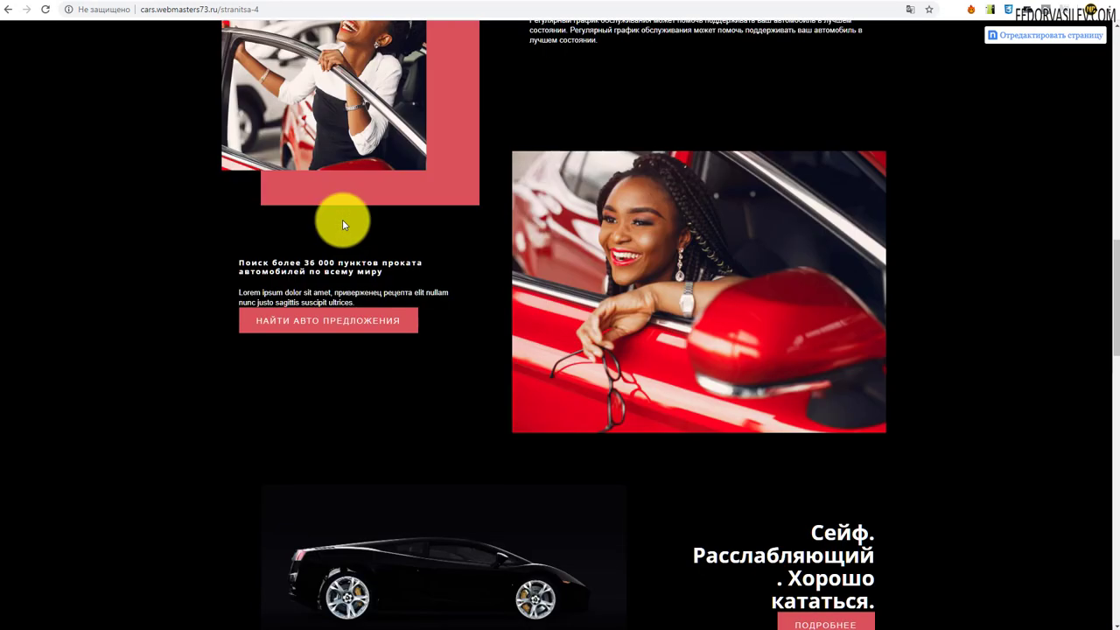
scroll(319, 227, "down", 3)
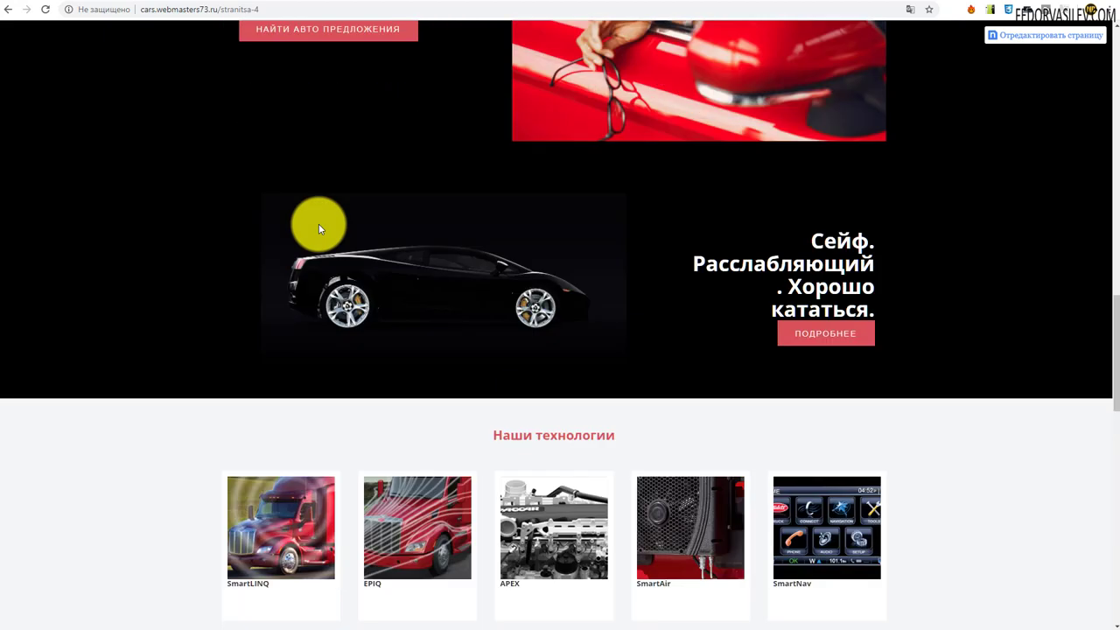
Look through the rest of the published page down to the "Форма обратной связи" block and return to the "ПРИВЕТ МИР!" heading
scroll(324, 225, "down", 8)
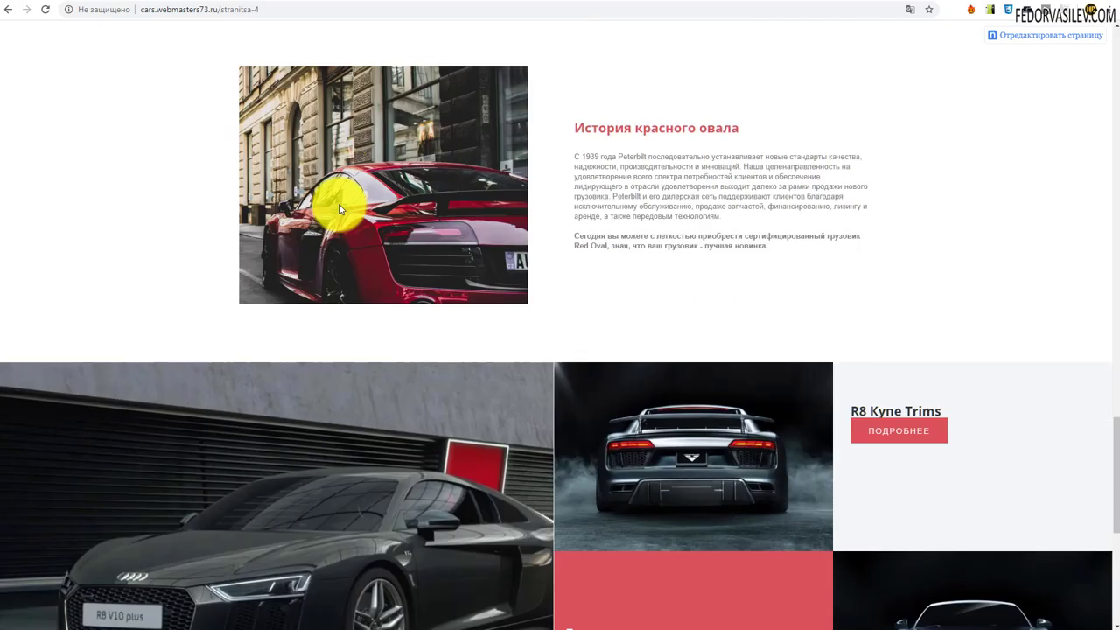
scroll(342, 210, "down", 5)
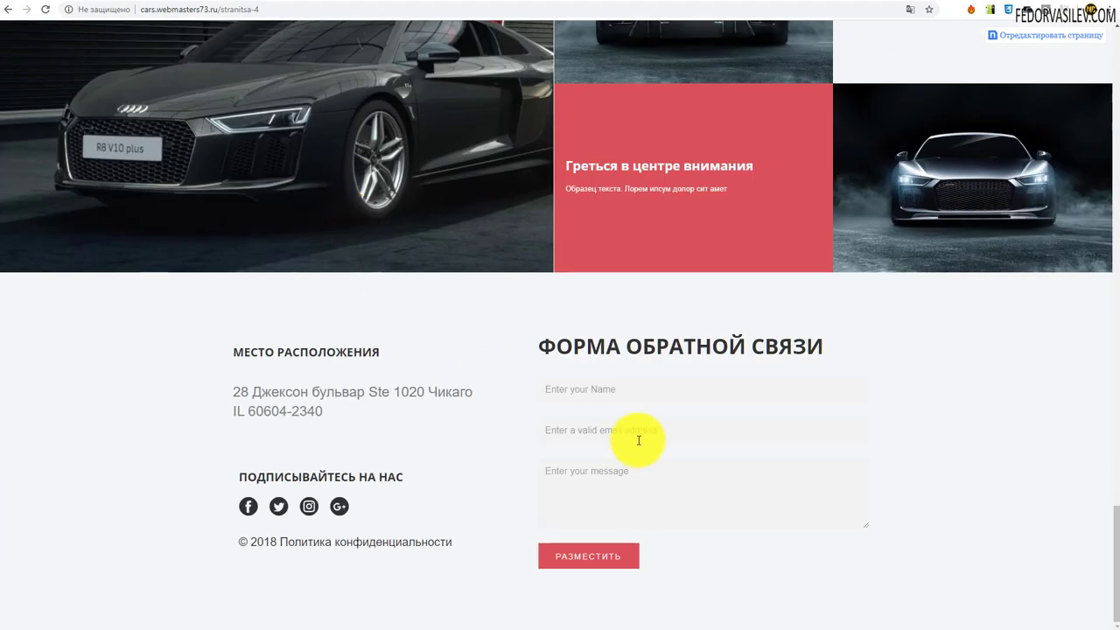
scroll(638, 440, "up", 10)
scroll(638, 442, "up", 20)
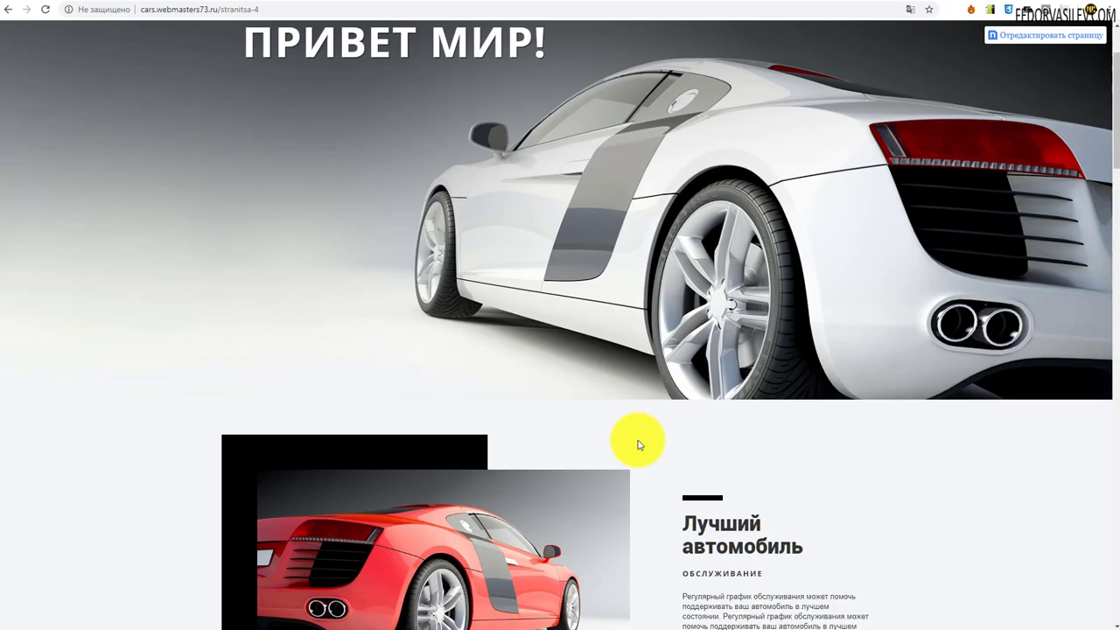
scroll(378, 170, "down", 7)
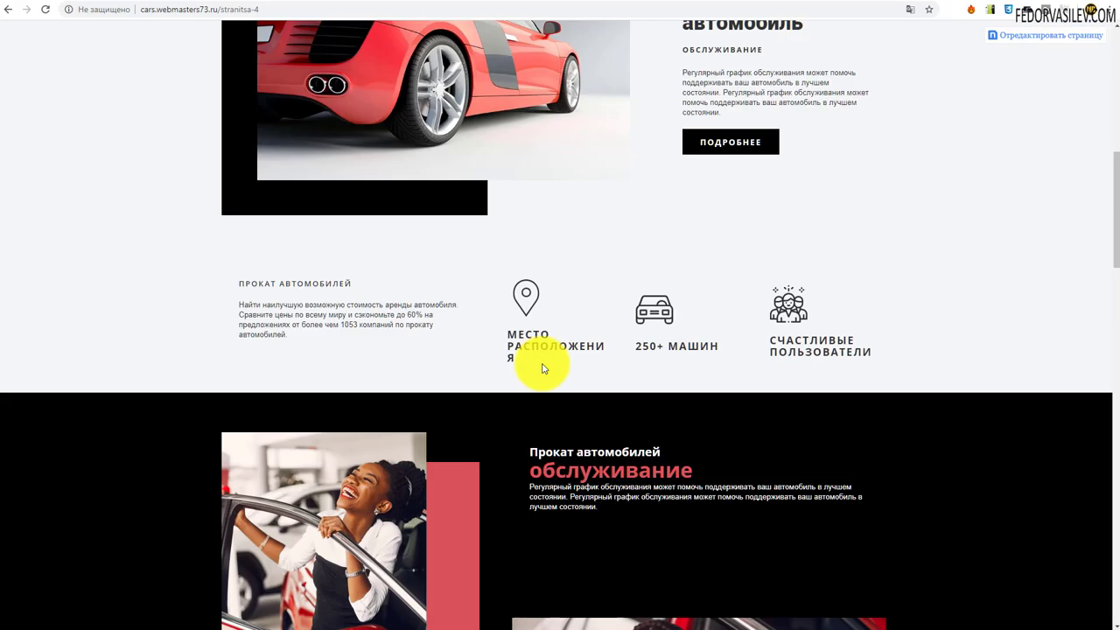
scroll(540, 365, "up", 5)
scroll(579, 366, "up", 3)
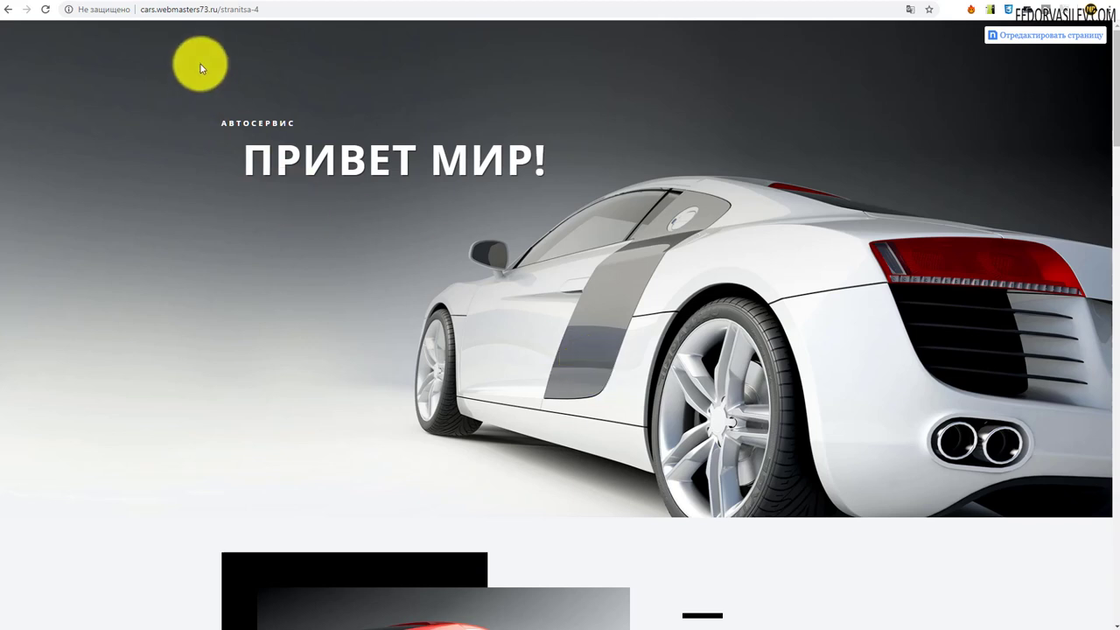
Copy the published page's address, switch to PageSpeed Insights, and analyze cars.webmasters73.ru/stranitsa-4 there
left_click(200, 10)
key("ctrl+c")
right_click(203, 15)
left_click(225, 76)
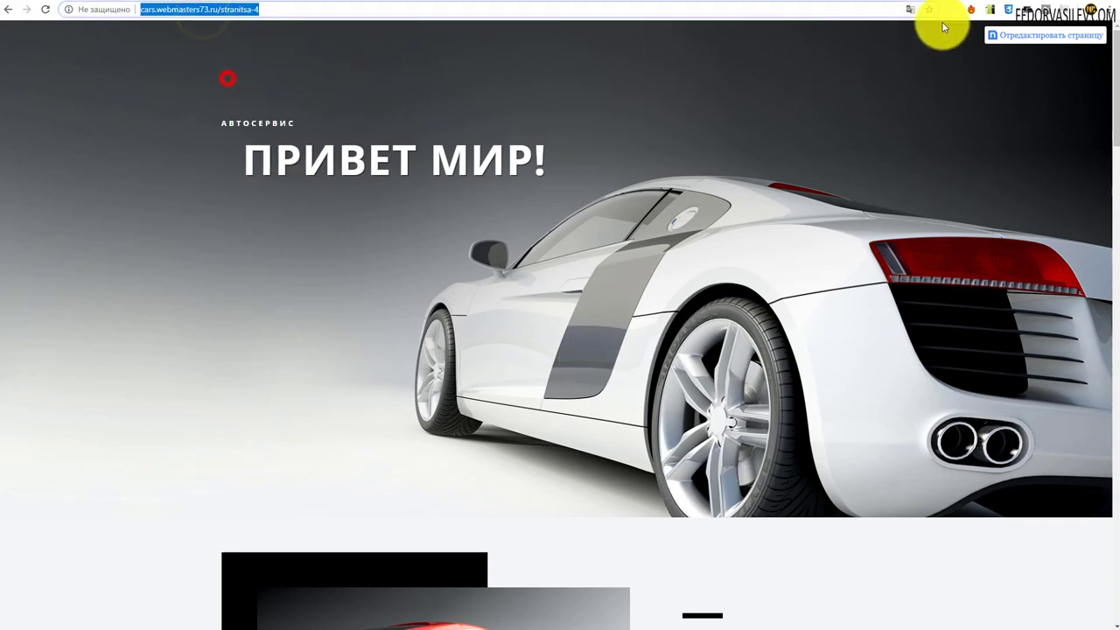
left_click(978, 4)
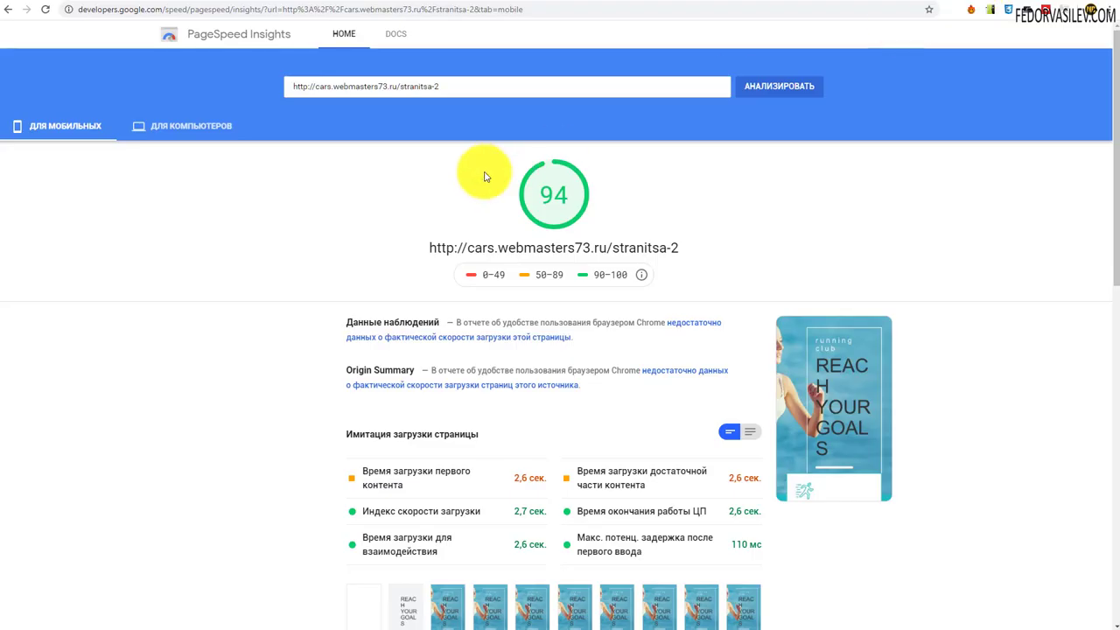
triple_click(478, 83)
key("ctrl+v")
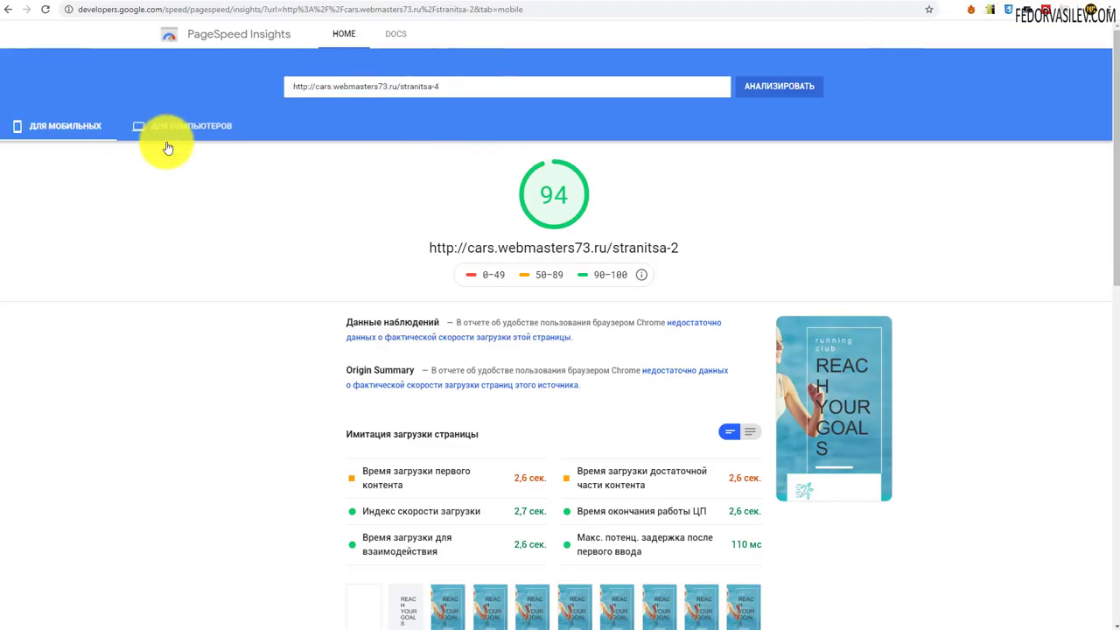
left_click(757, 87)
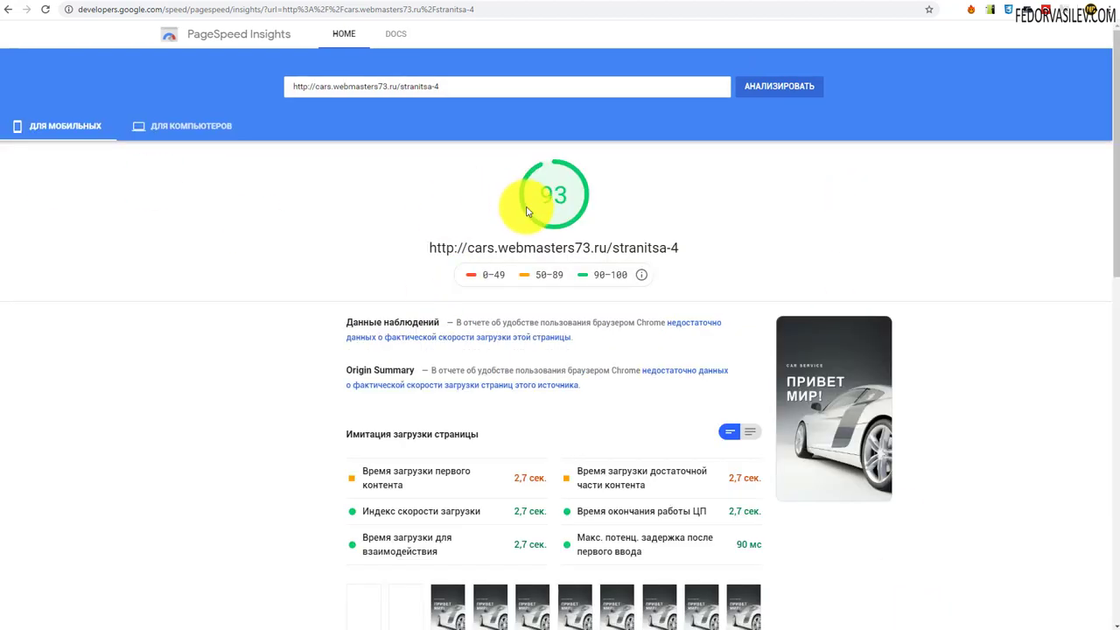
Check the page's desktop score, and examine the mobile report down to its optimization and diagnostics recommendations
left_click(165, 131)
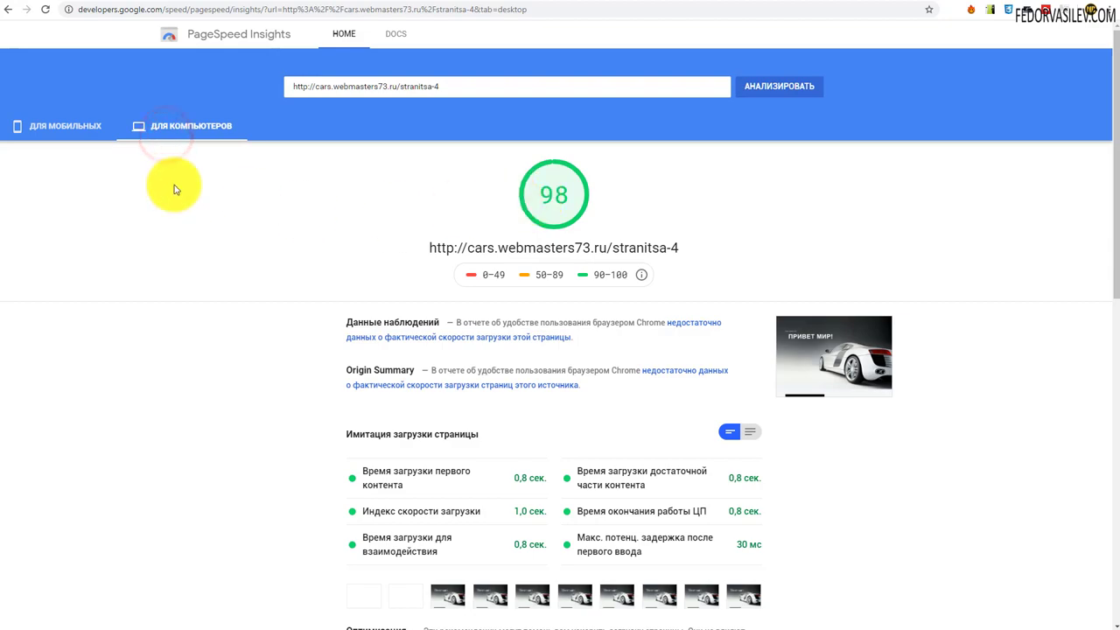
left_click(58, 131)
scroll(437, 324, "down", 12)
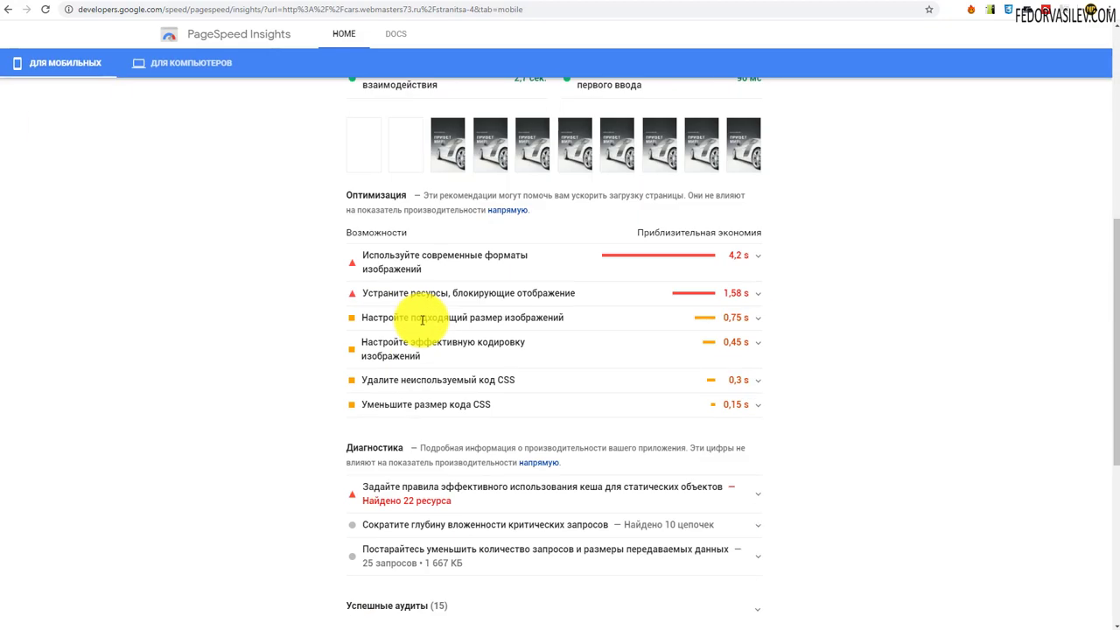
scroll(402, 339, "up", 12)
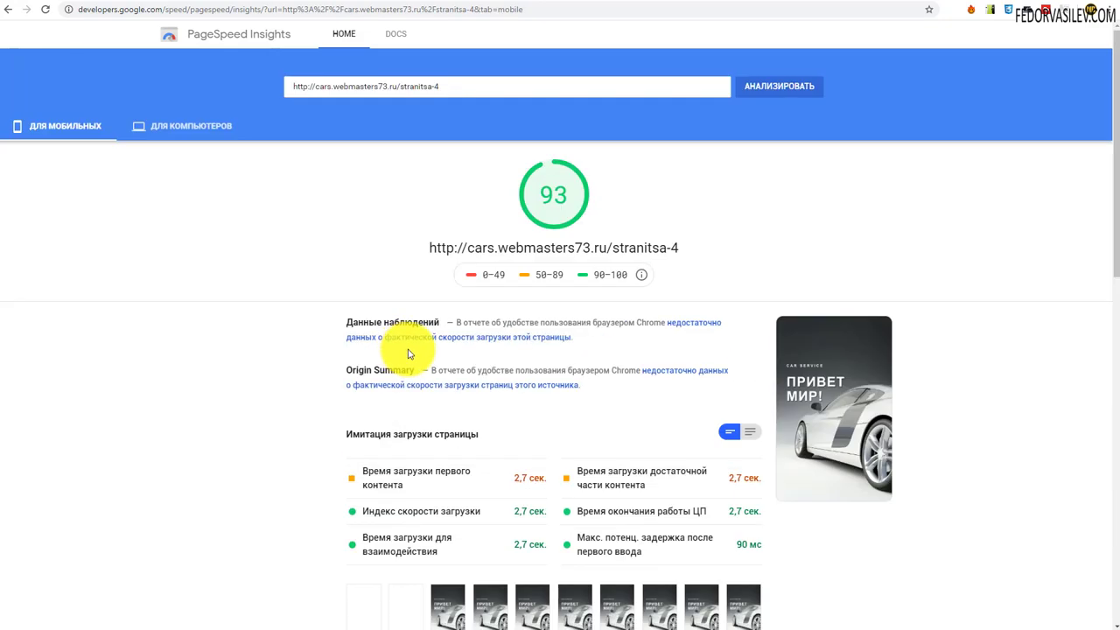
Compare the page's mobile and desktop PageSpeed scores, finishing on the desktop report
left_click(175, 131)
left_click(58, 131)
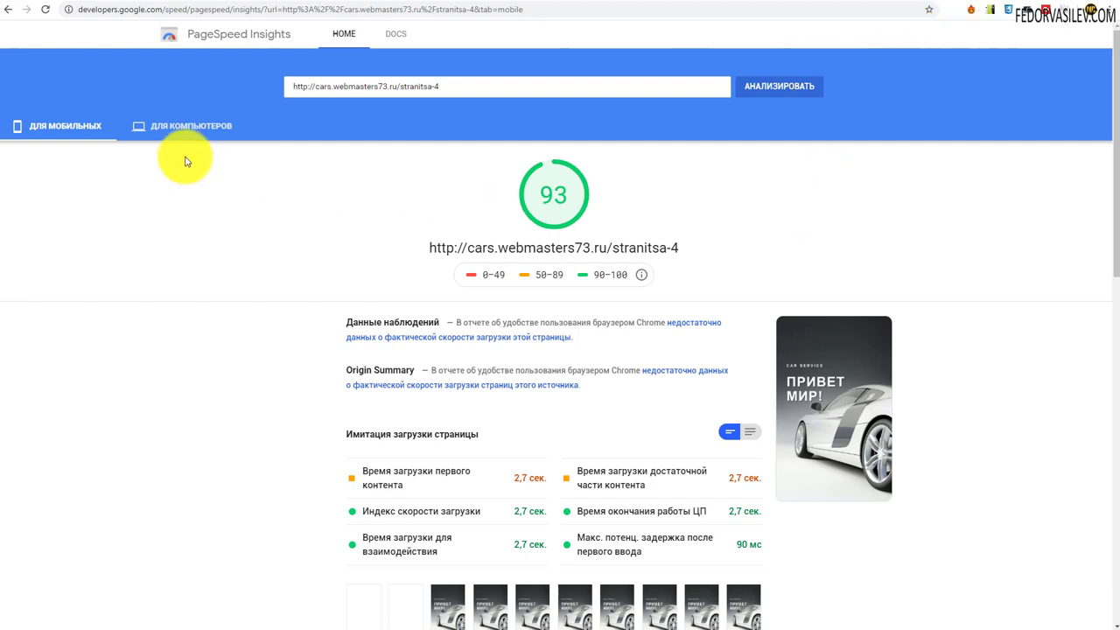
left_click(193, 125)
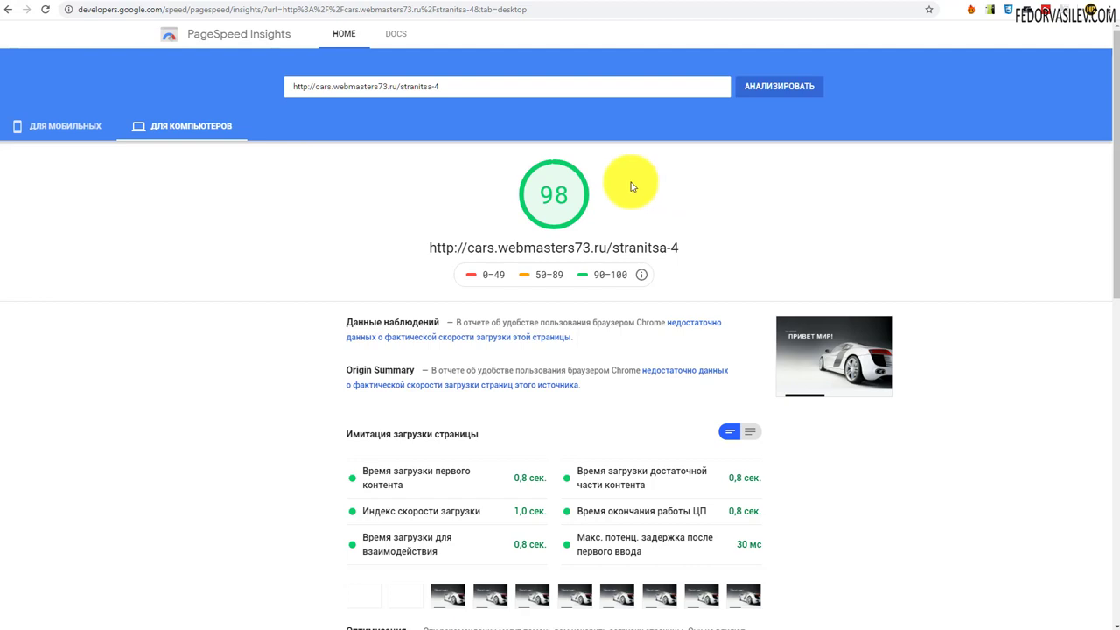
left_click(70, 118)
left_click(159, 132)
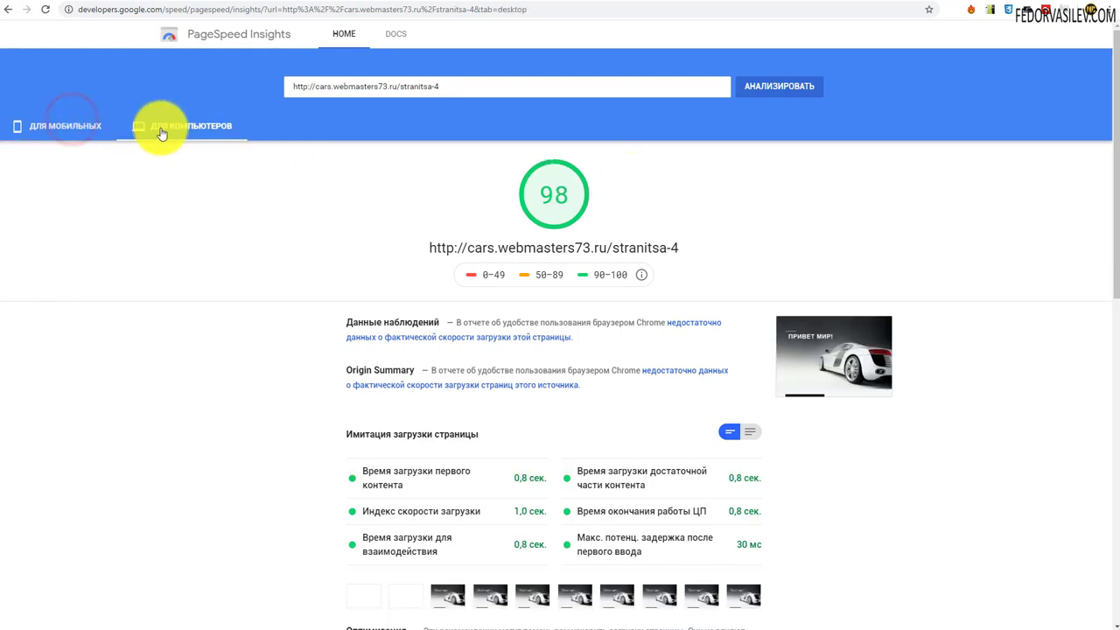